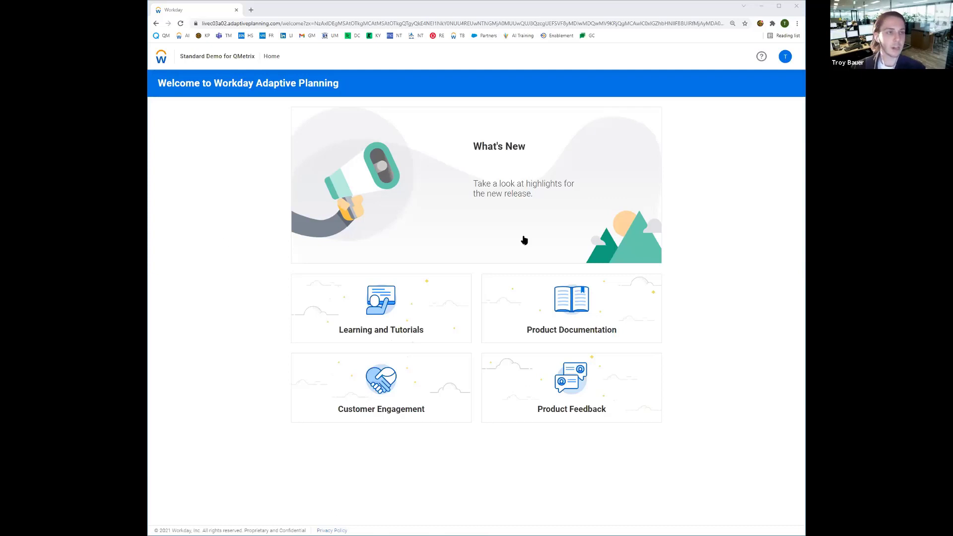
Open the Payroll Report and inspect the account breakdown under 6100 Payroll, collapsing it again.
left_click(160, 60)
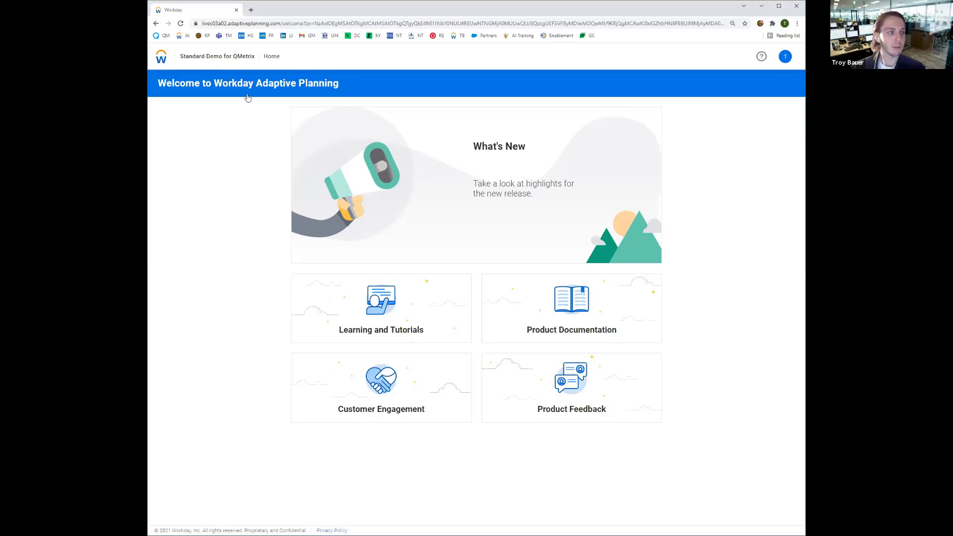
left_click(254, 121)
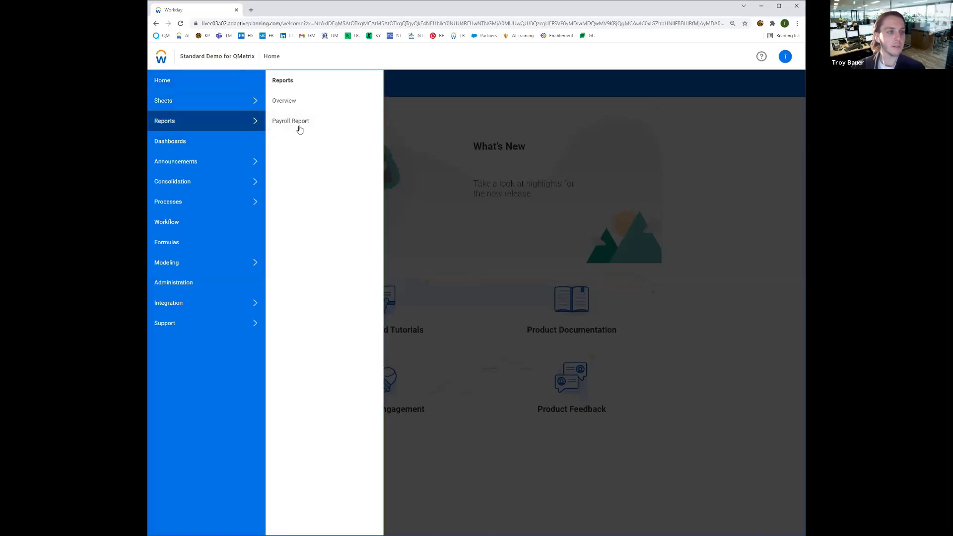
left_click(301, 124)
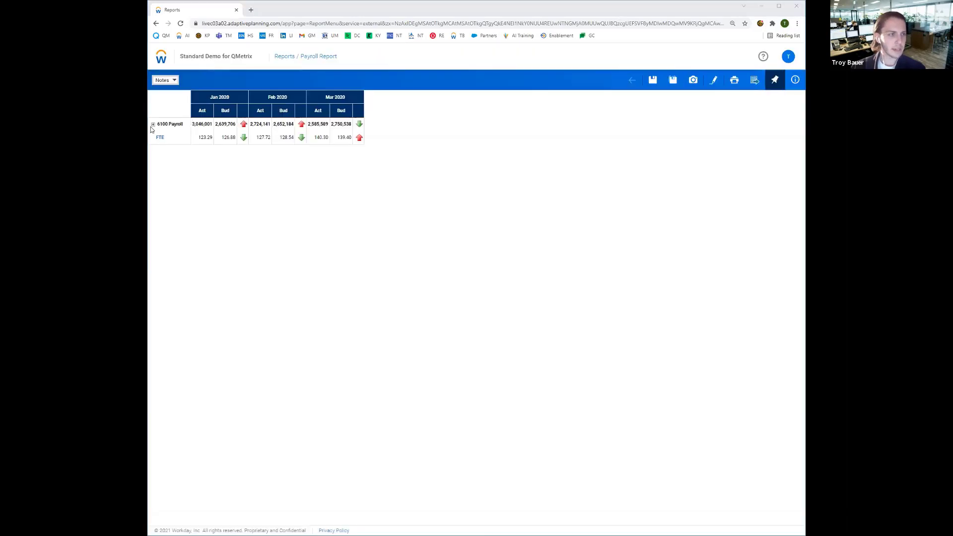
left_click(153, 125)
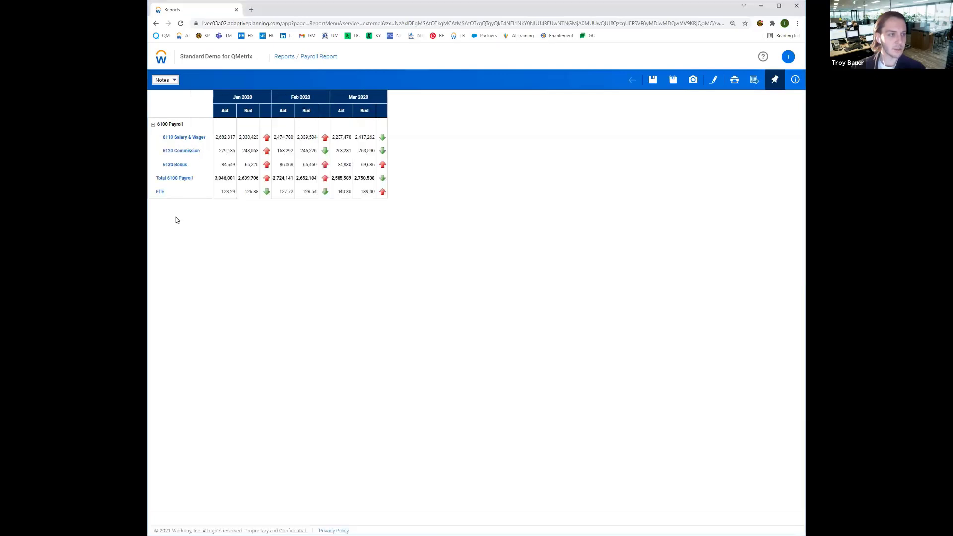
left_click(154, 125)
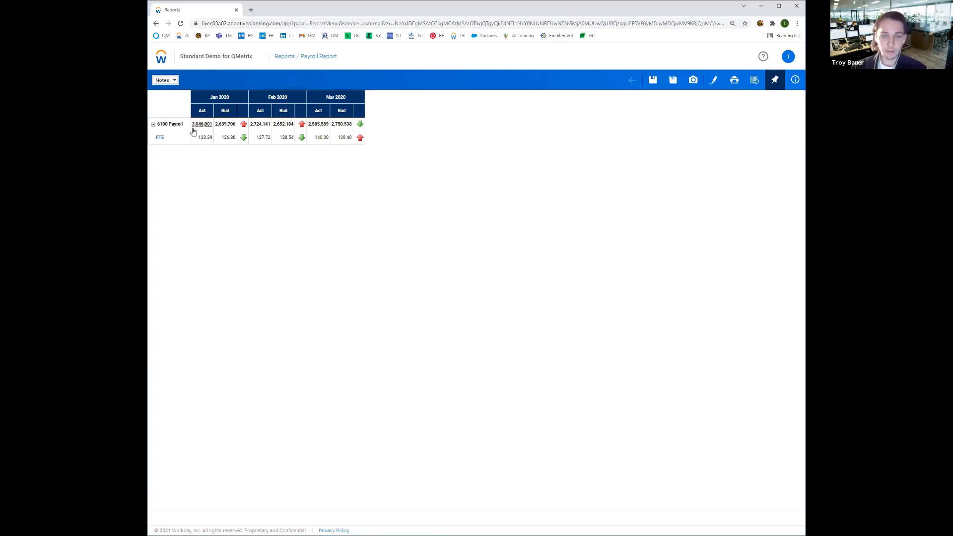
Open the Payroll Report for editing and add a Custom calculation row below FTE.
left_click(713, 82)
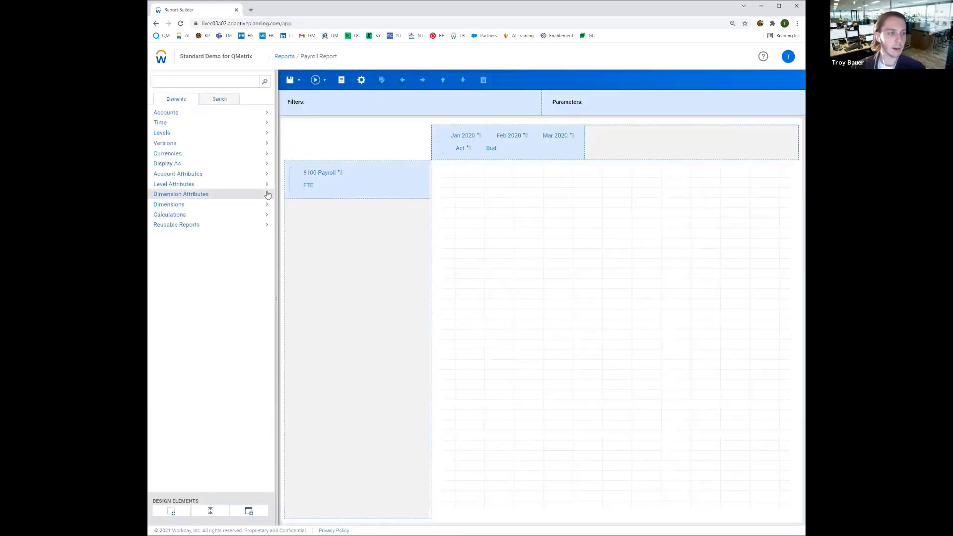
left_click(195, 216)
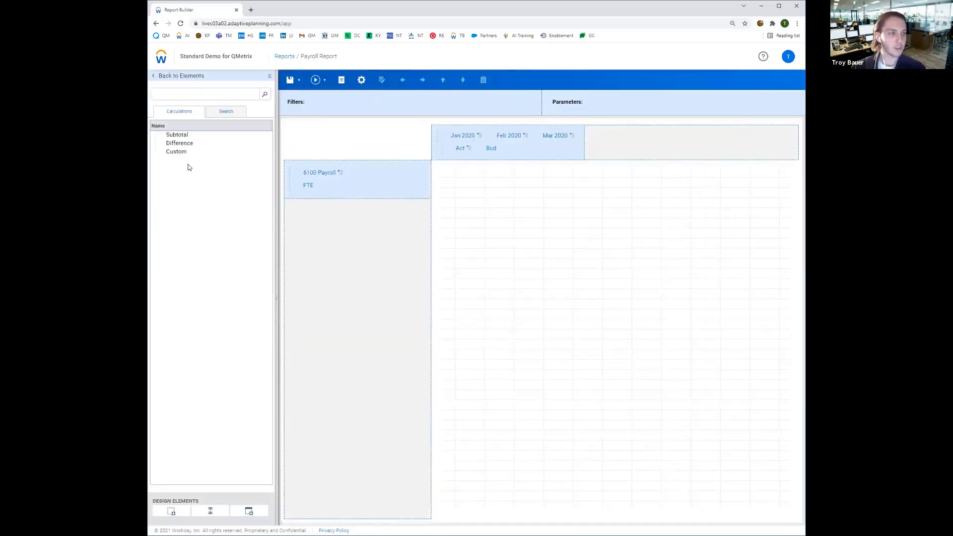
left_click_drag(179, 155, 320, 202)
Define the custom calculation's formula as the report's 6100 Payroll element divided by its FTE element.
right_click(360, 209)
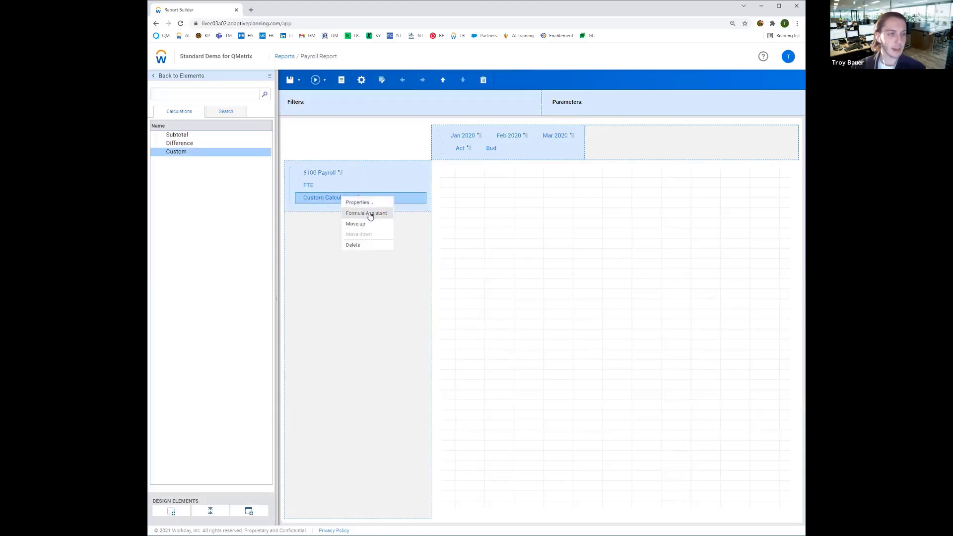
left_click(372, 215)
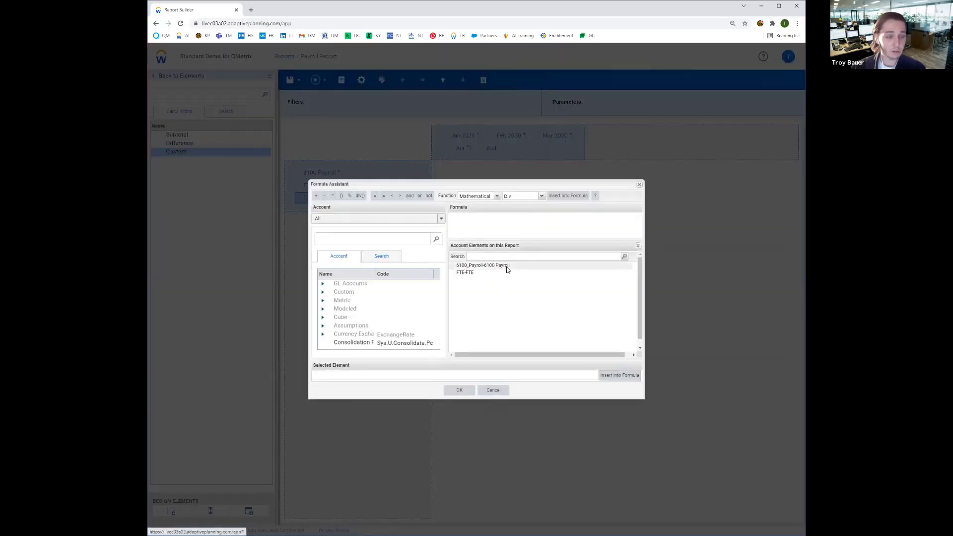
double_click(503, 267)
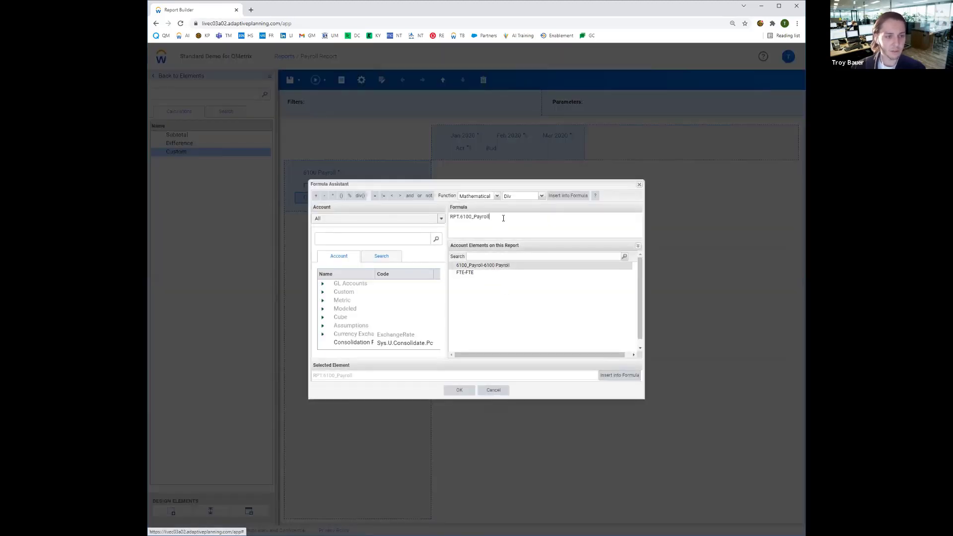
double_click(466, 273)
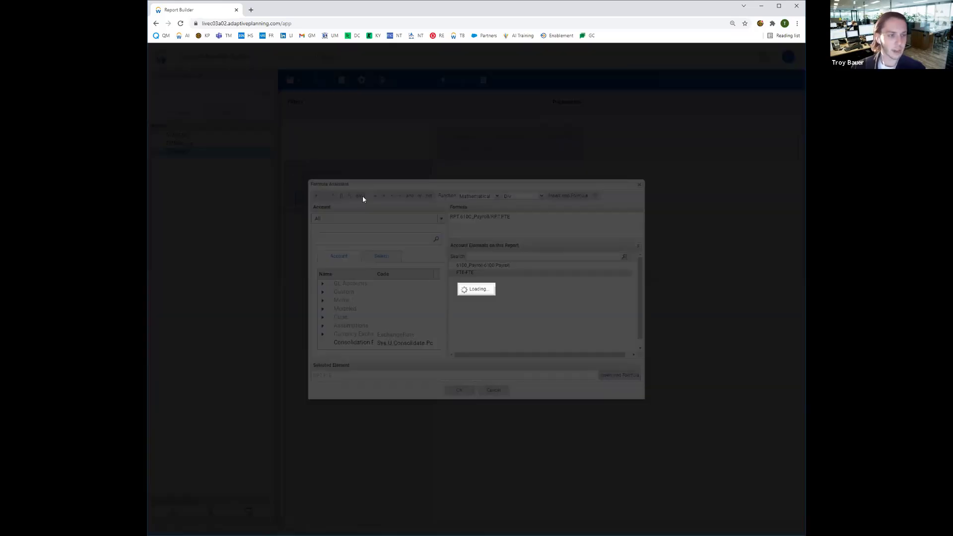
Label the custom calculation row "Cost per FTE" in its element properties and apply it.
right_click(362, 197)
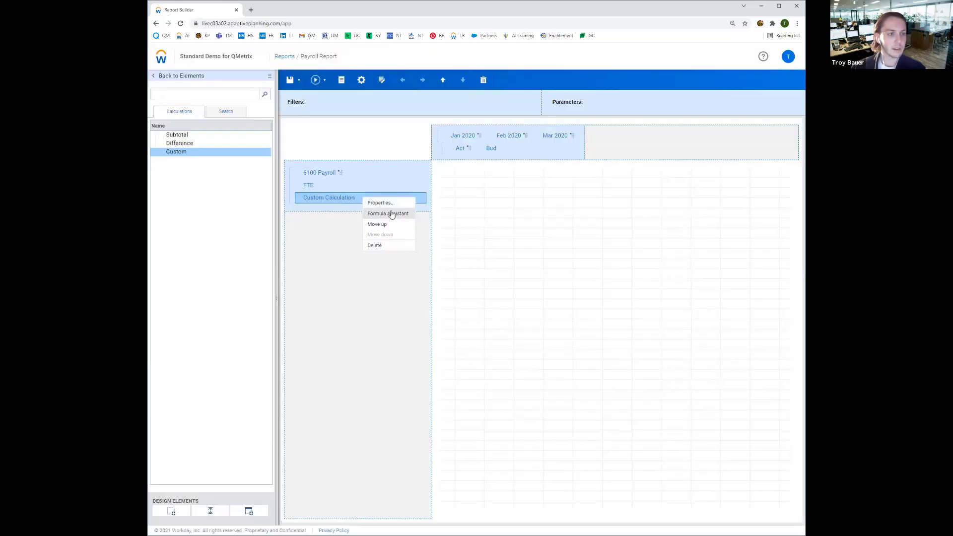
left_click(391, 207)
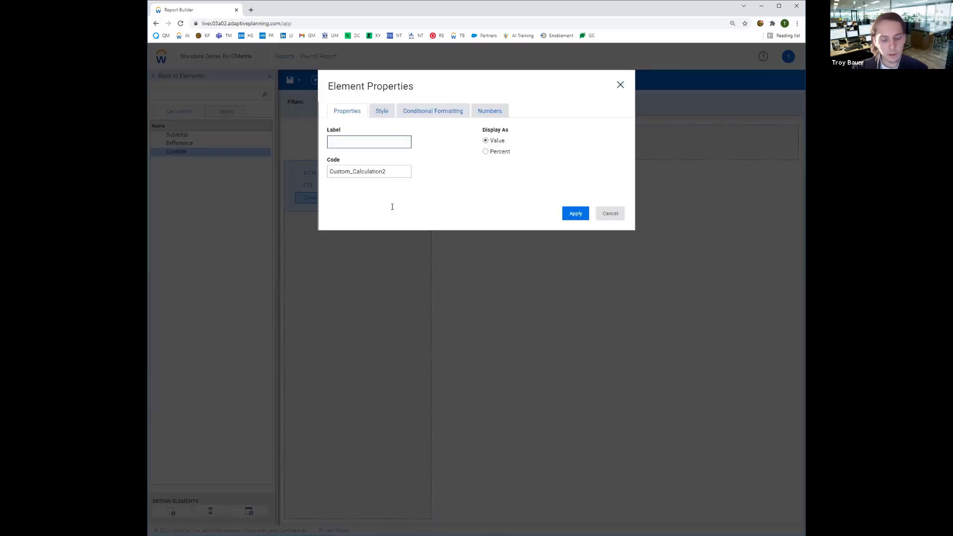
type("Cost per FTE")
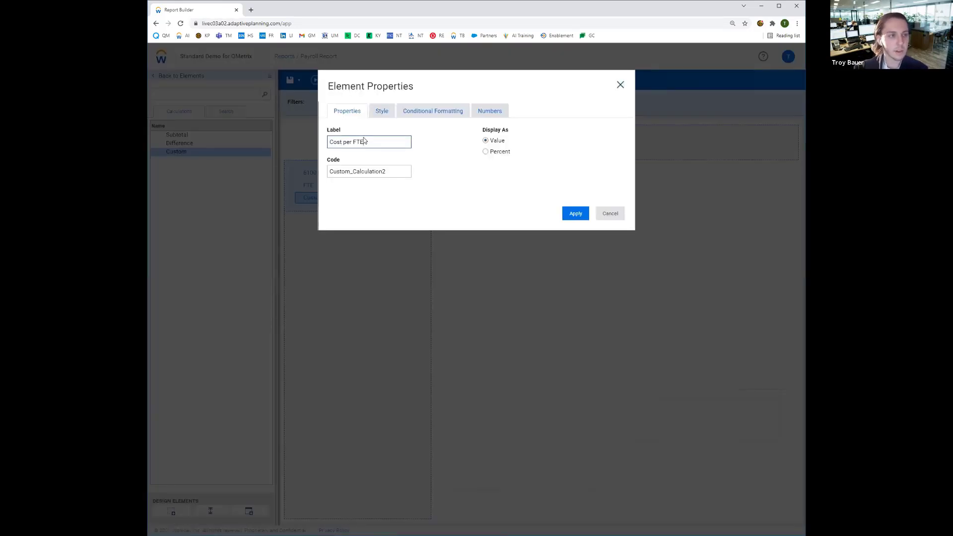
key("Return")
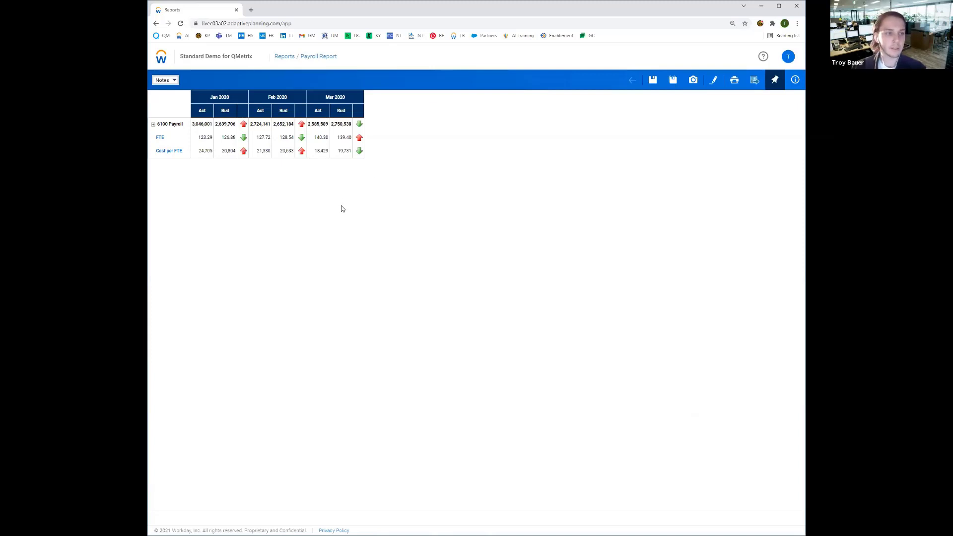
Examine the January 2020 actual value in the Cost per FTE row and check whether it can be drilled into.
double_click(205, 150)
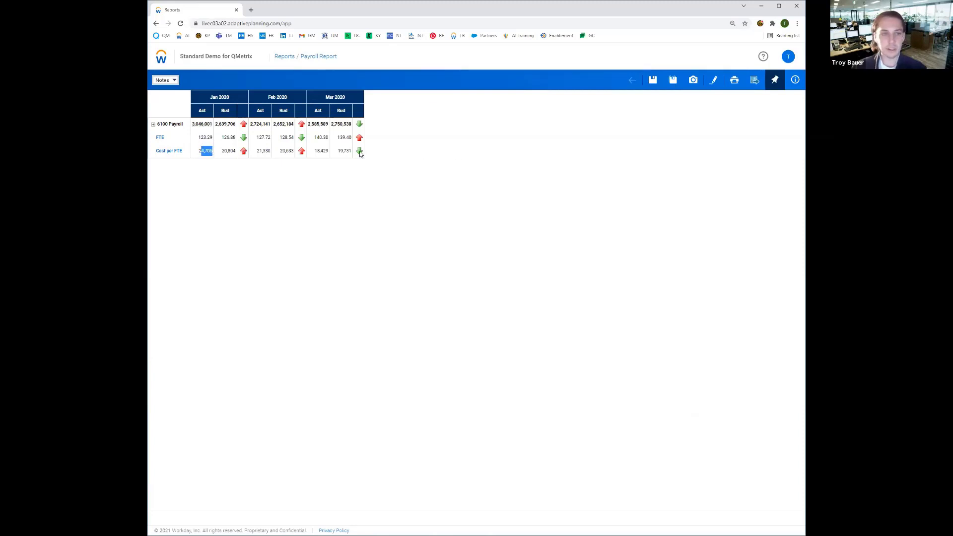
left_click(509, 205)
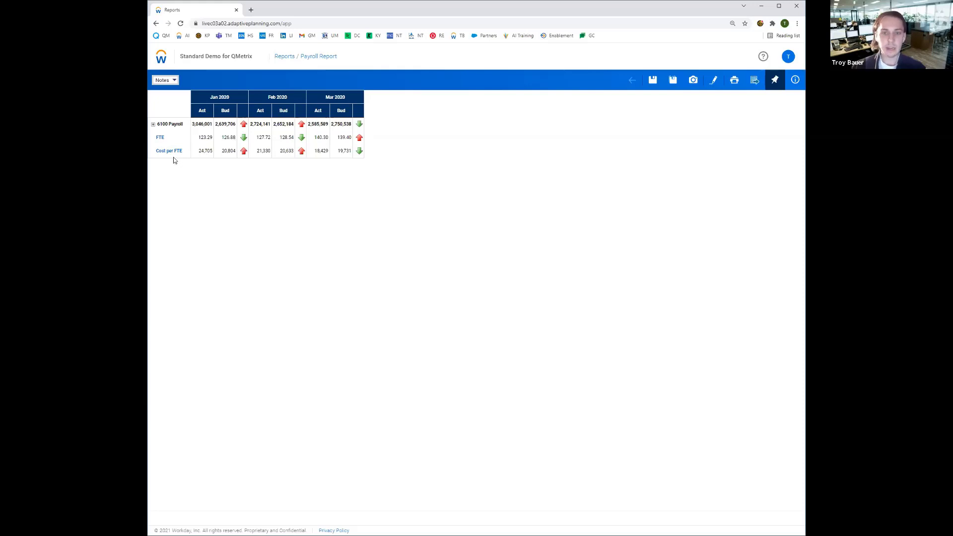
double_click(203, 151)
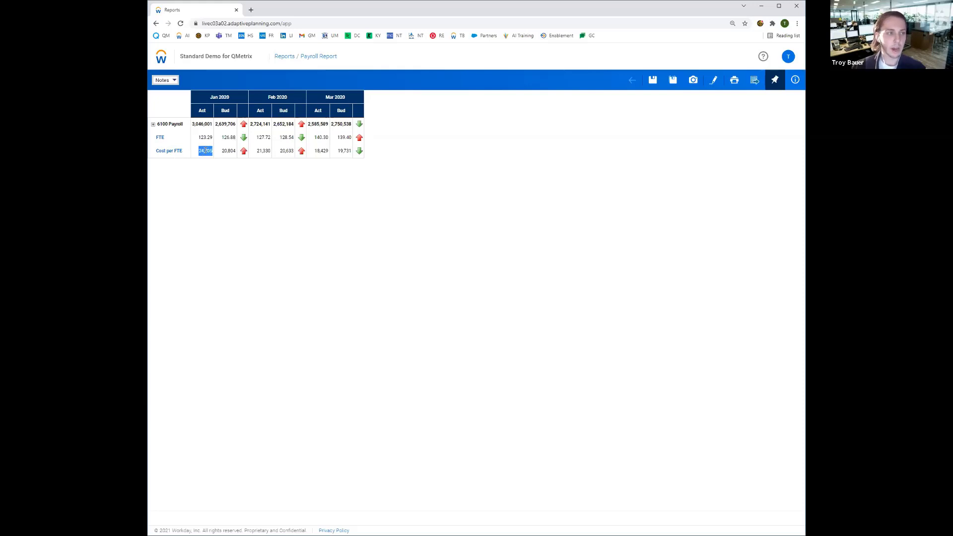
left_click(197, 201)
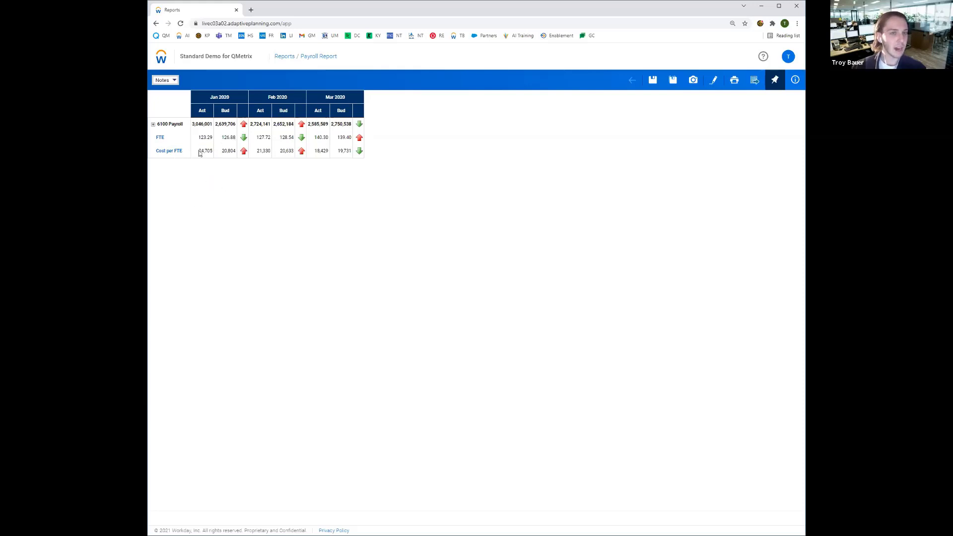
Try to drill into the Cost per FTE row by Level, and return to the Payroll Report.
left_click(169, 154)
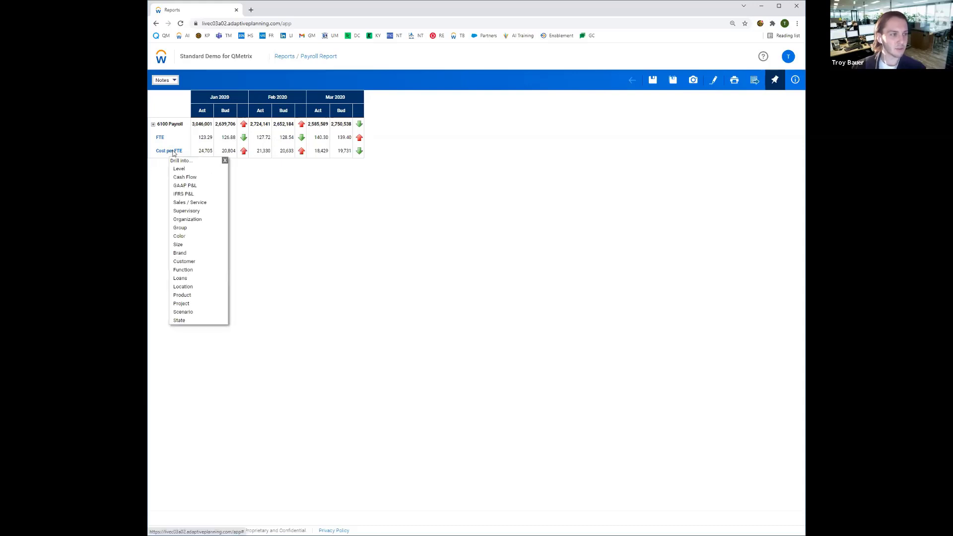
left_click(202, 172)
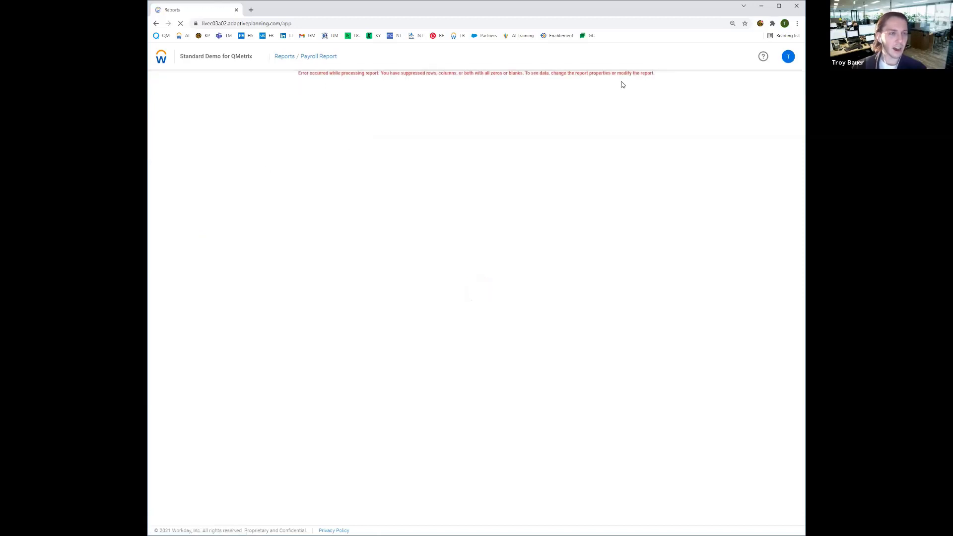
left_click(322, 57)
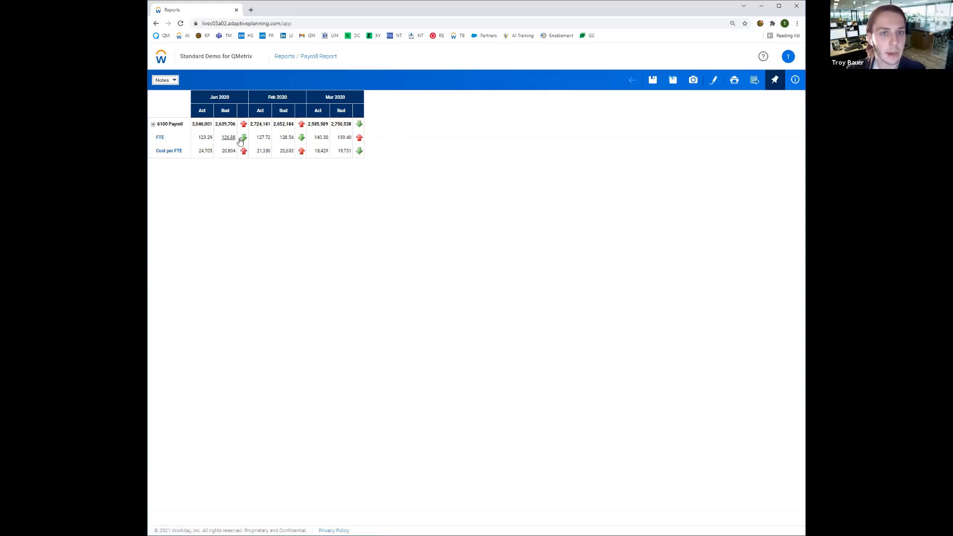
Open Modeling in a new browser tab, go to General Ledger Accounts and switch the account list to Metric Accounts.
left_click(161, 57)
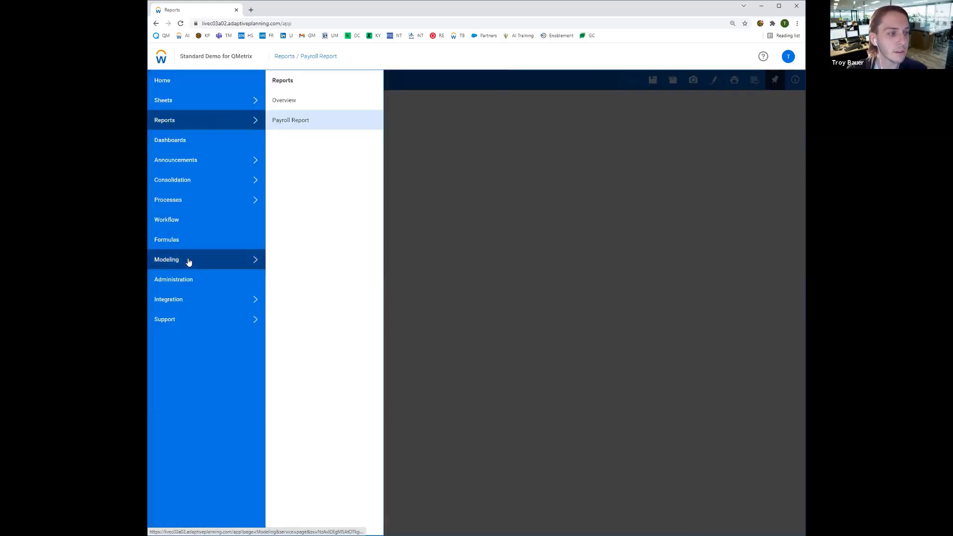
middle_click(188, 260)
left_click(281, 12)
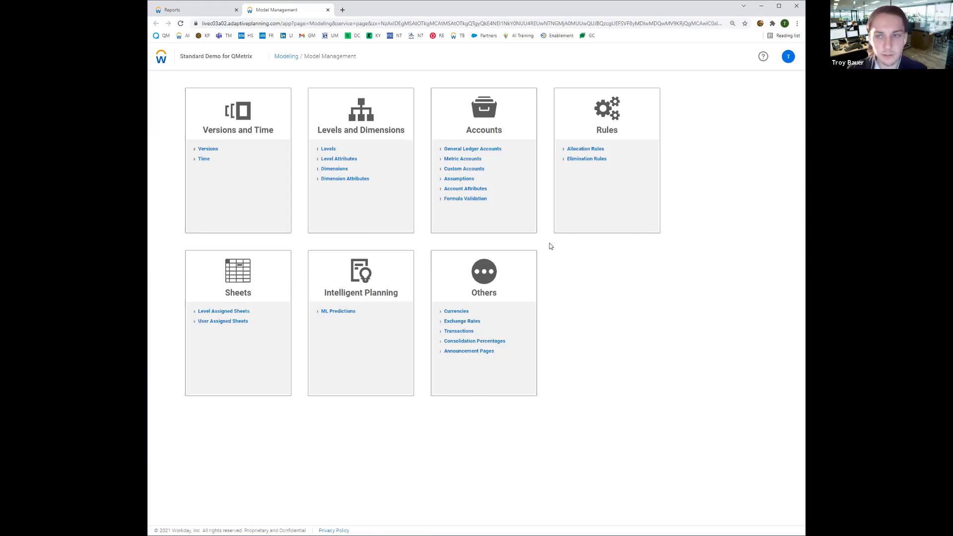
left_click(480, 151)
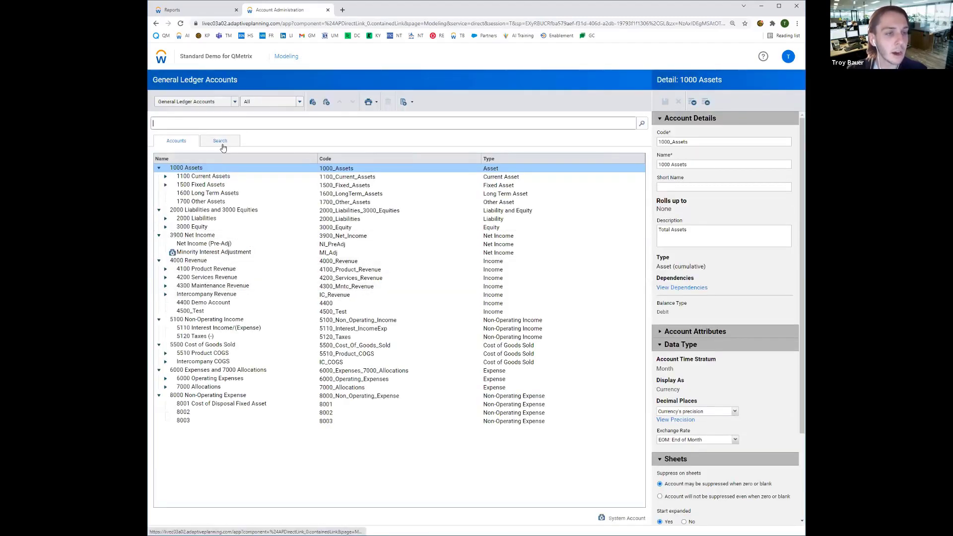
left_click(235, 102)
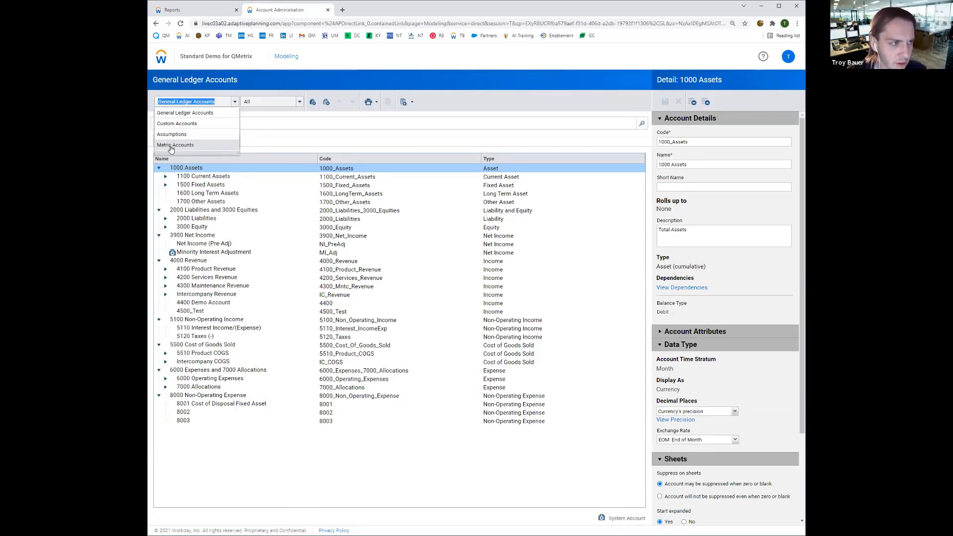
left_click(170, 146)
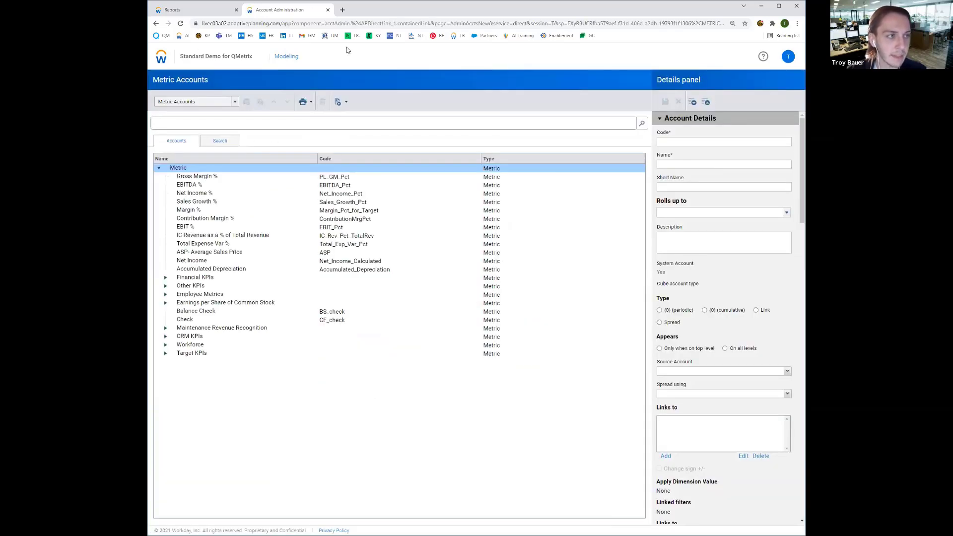
Open Metric Accounts from Modeling in another browser tab and check the available account types without switching.
left_click(286, 57)
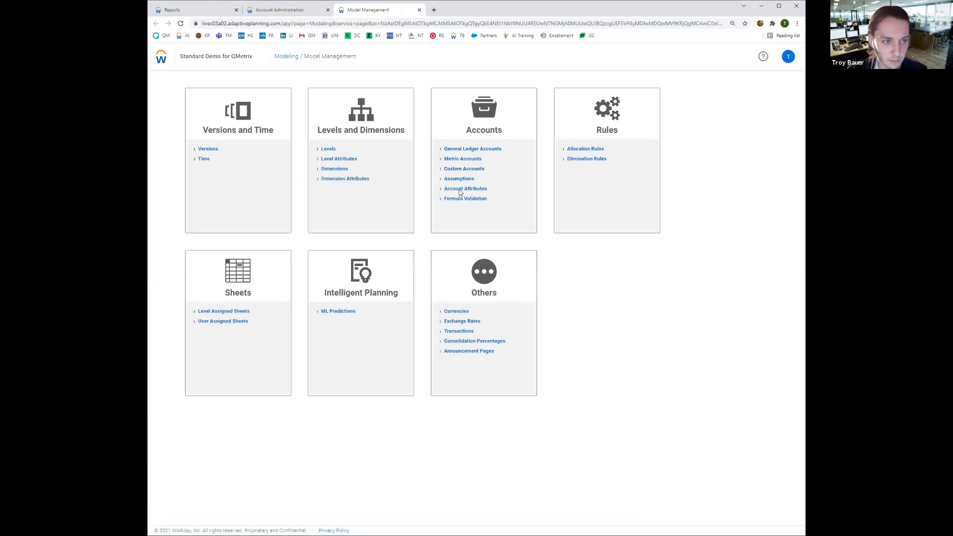
left_click(469, 160)
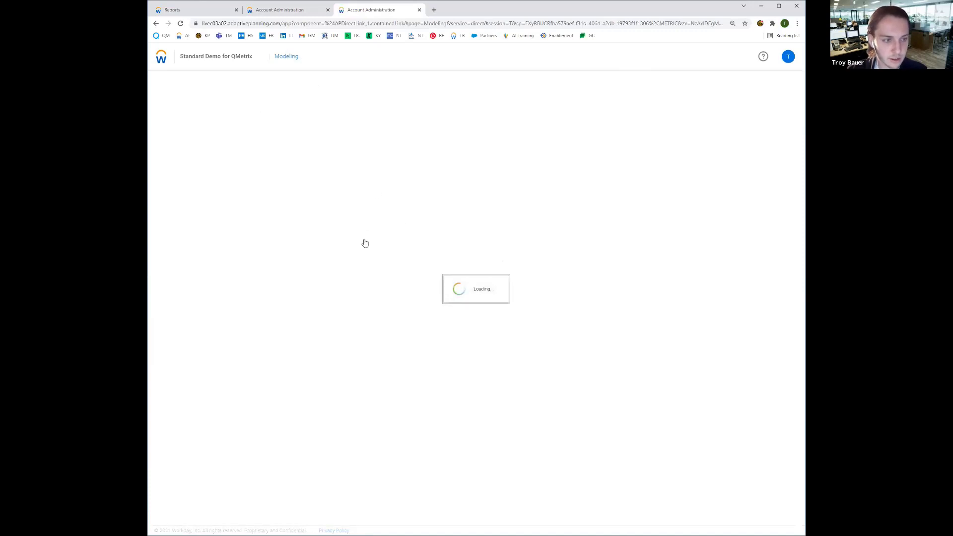
left_click(234, 102)
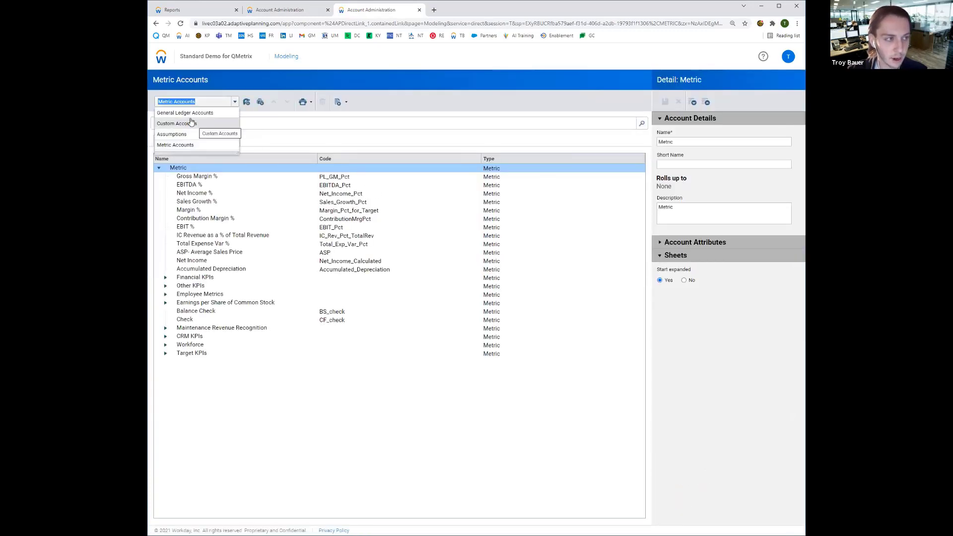
left_click(500, 97)
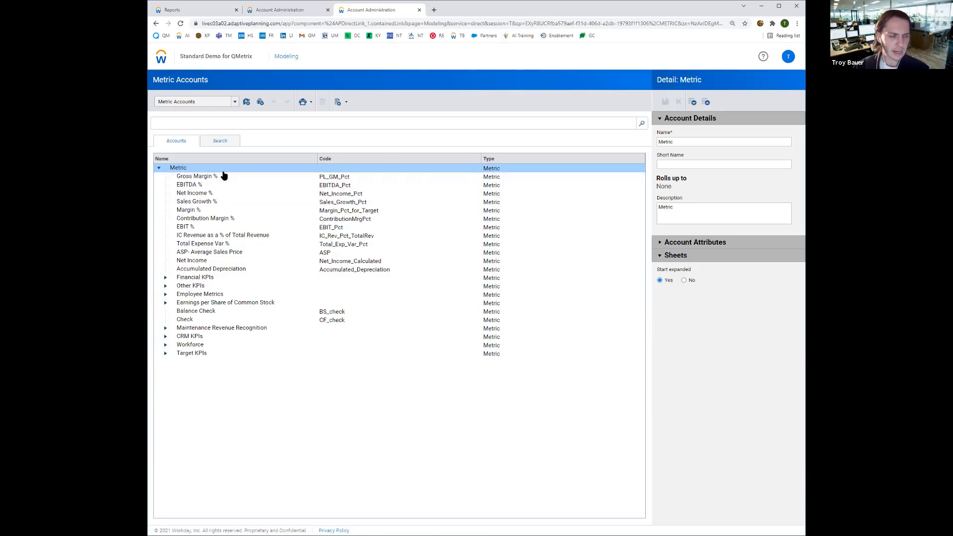
left_click(259, 103)
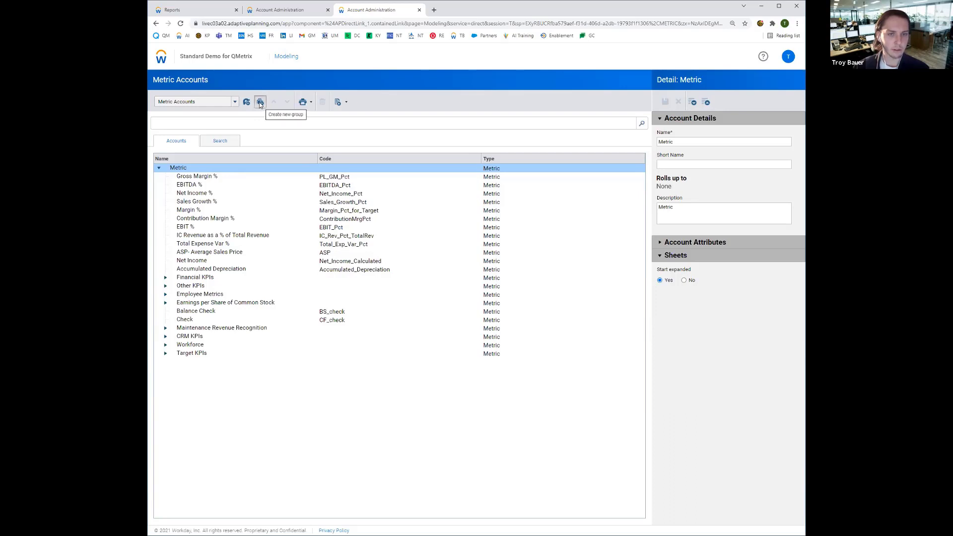
type("MY Group")
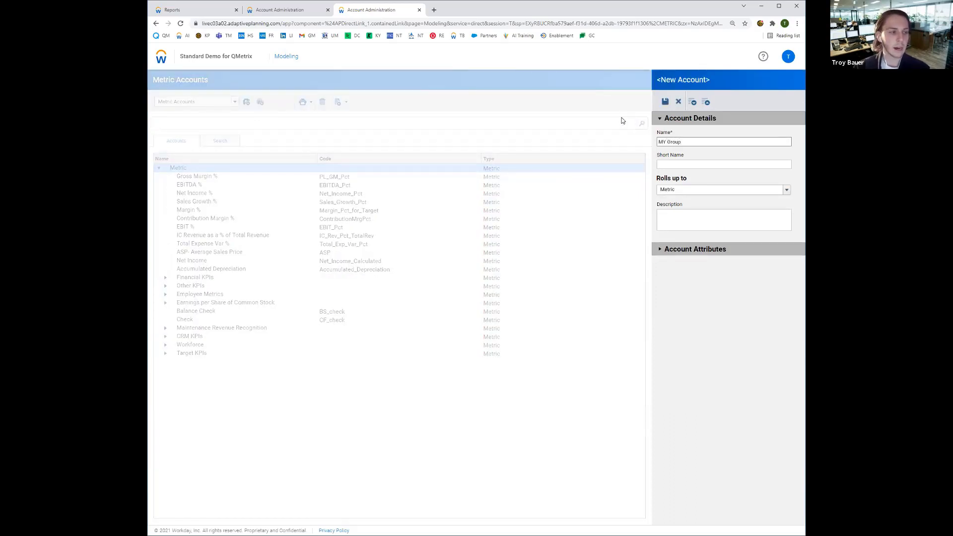
left_click(678, 103)
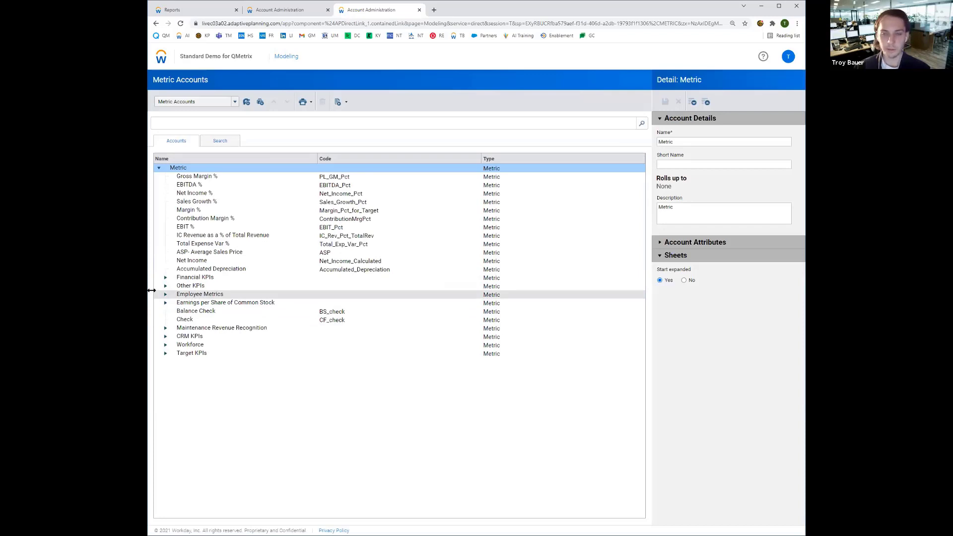
Create a new metric account under Employee Metrics and enter Cost_per_FTE as its code.
left_click(165, 294)
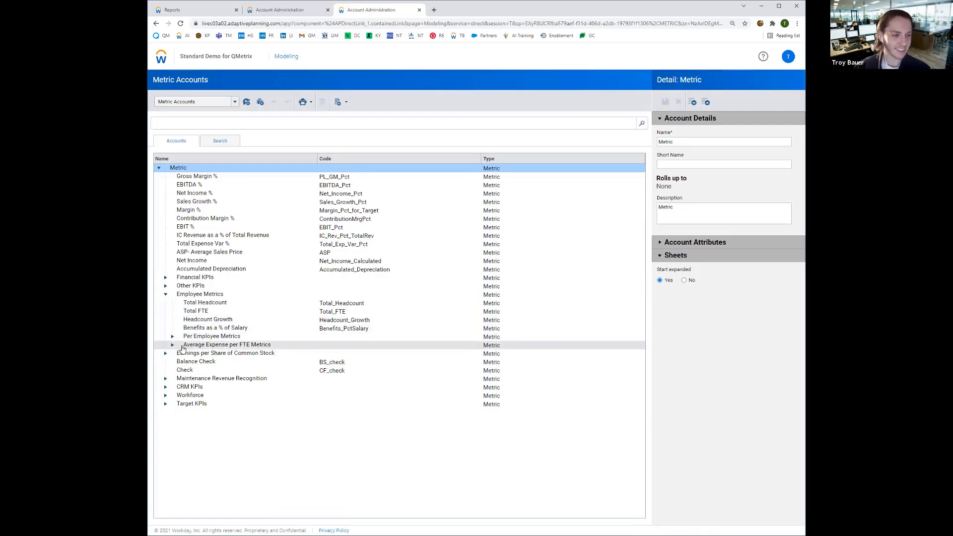
left_click(193, 296)
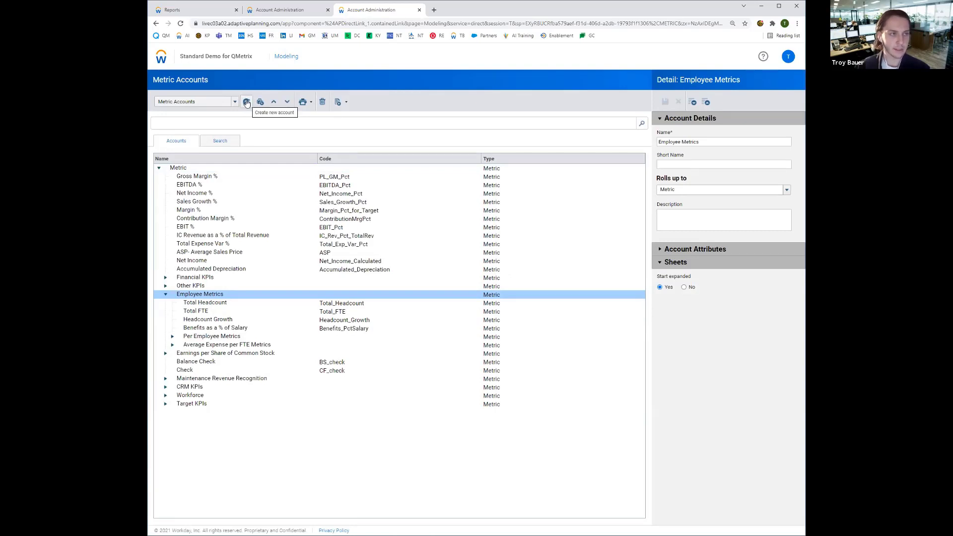
left_click(247, 103)
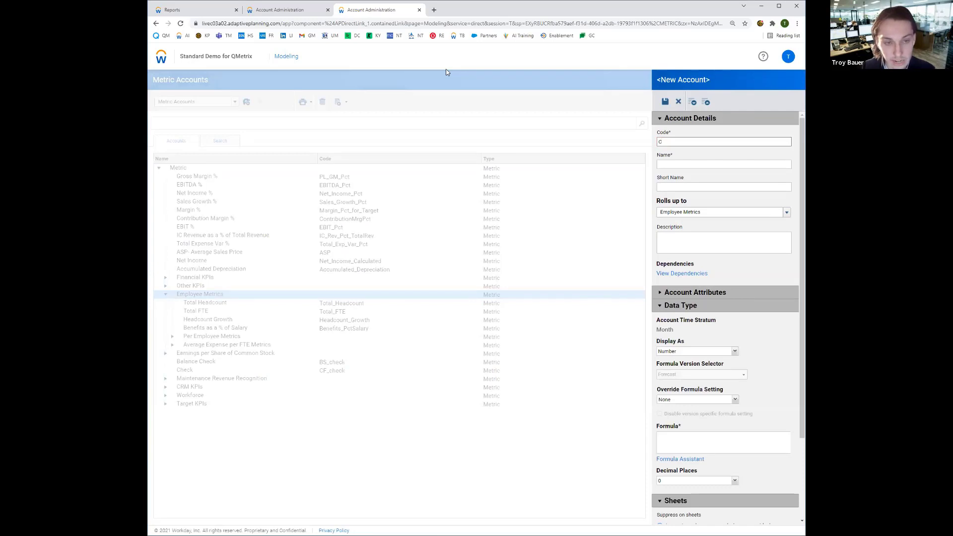
type("Cost_")
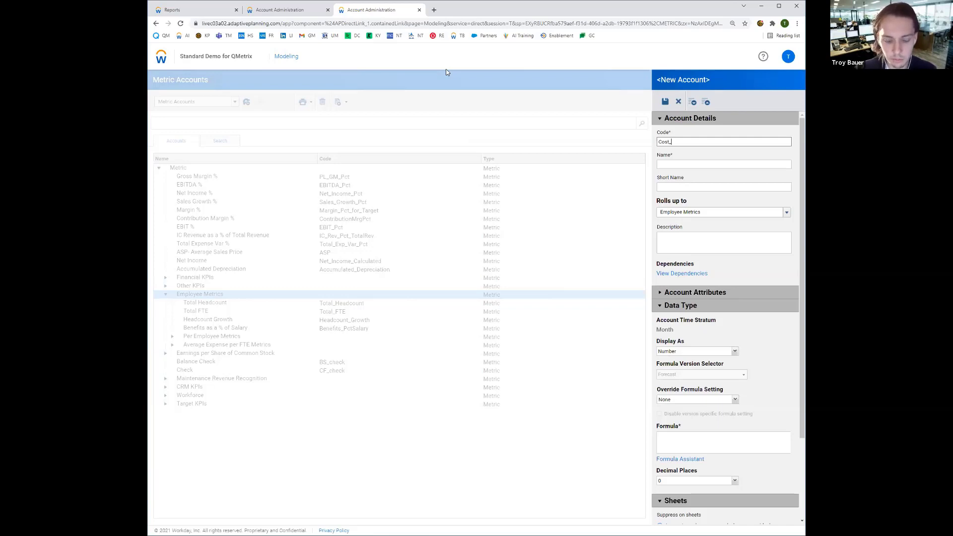
type("per_")
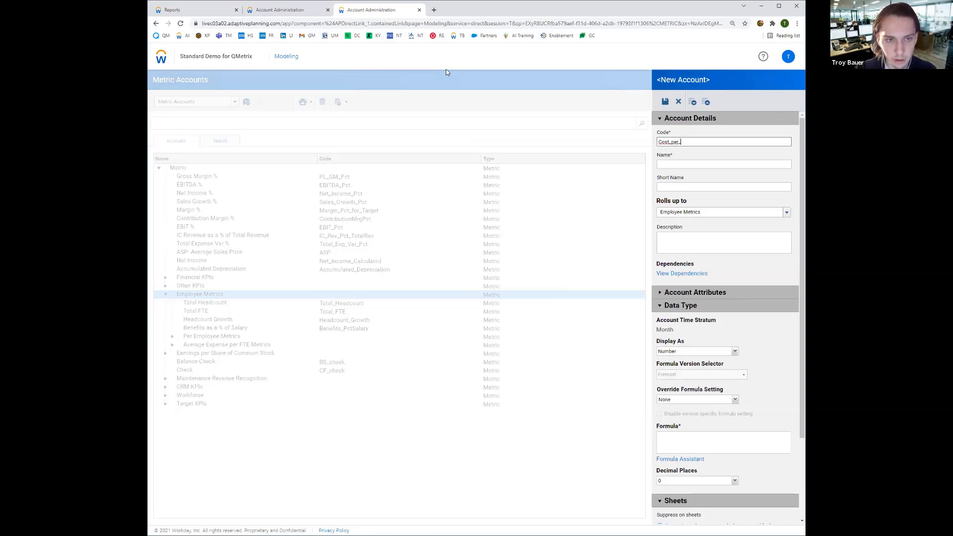
type("FTE")
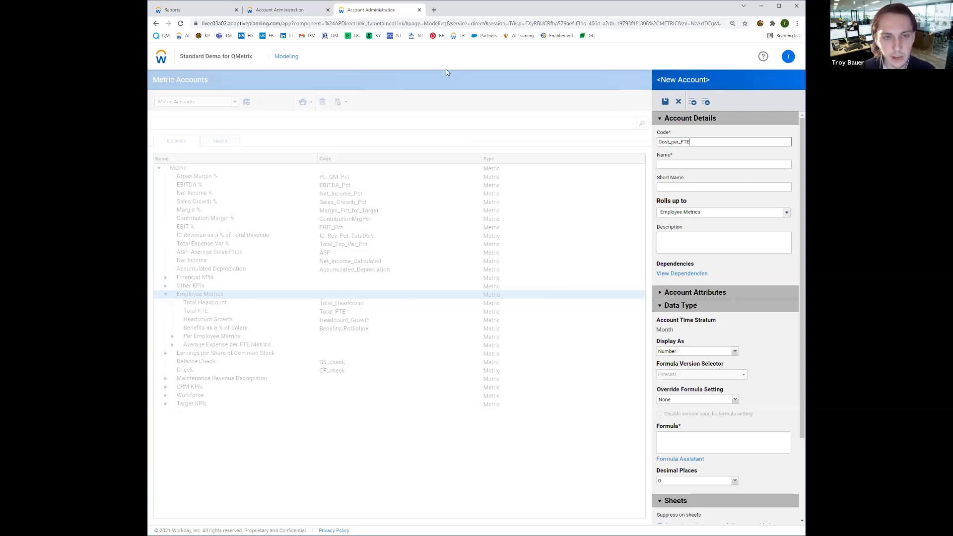
Name the new metric account Cost per FTE.
key("Tab")
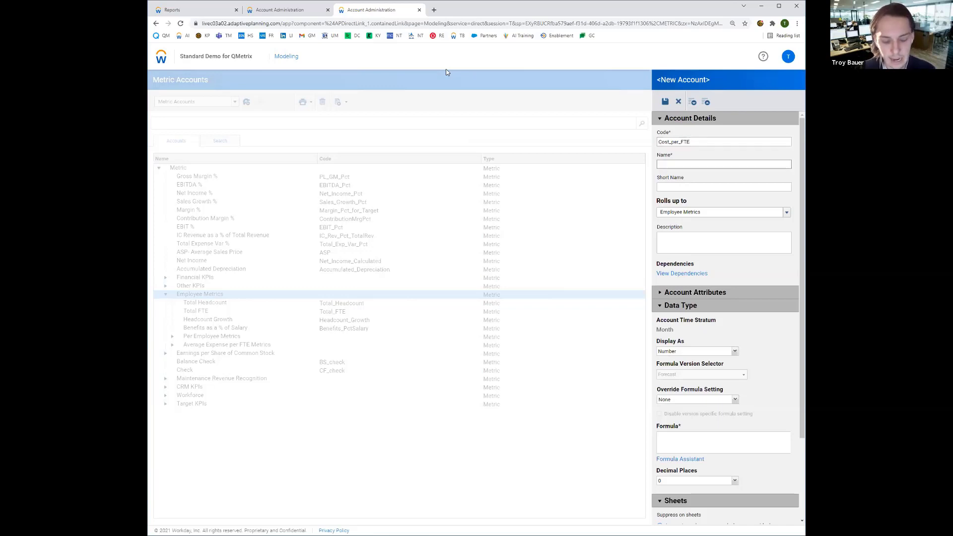
type("Cost perr")
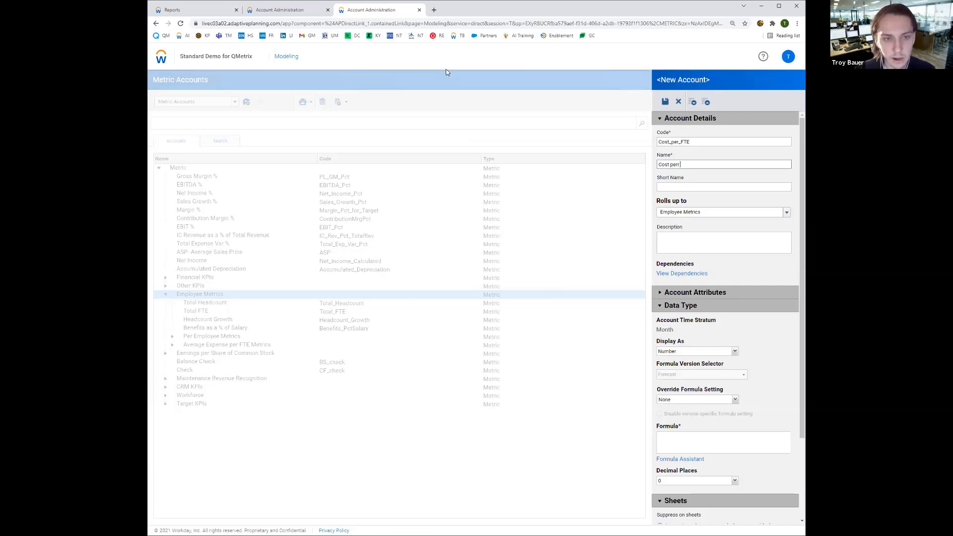
key("BackSpace")
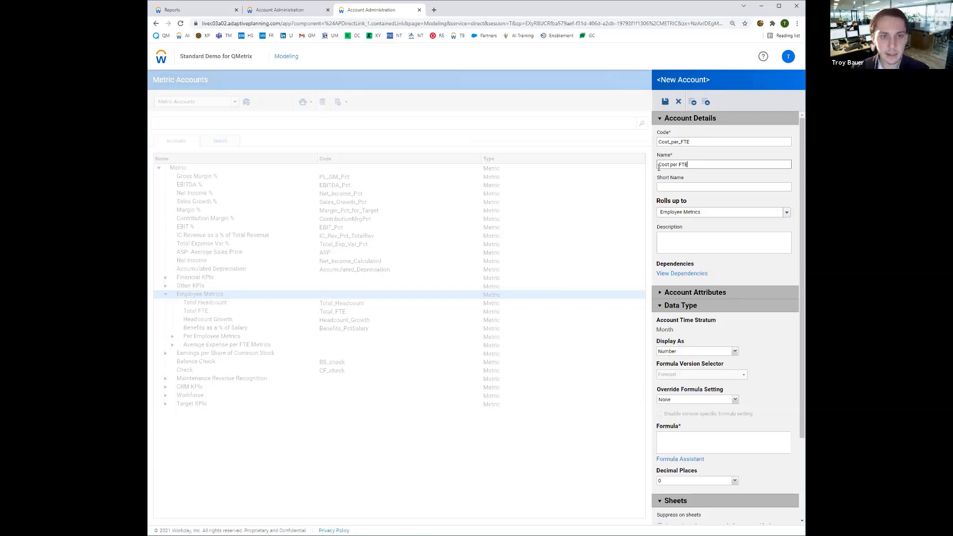
left_click_drag(658, 164, 696, 162)
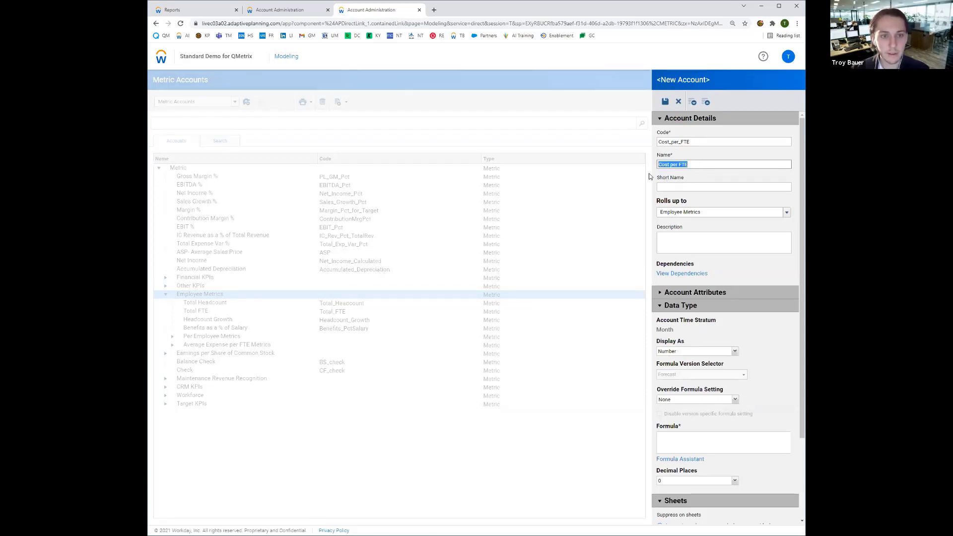
left_click(658, 178)
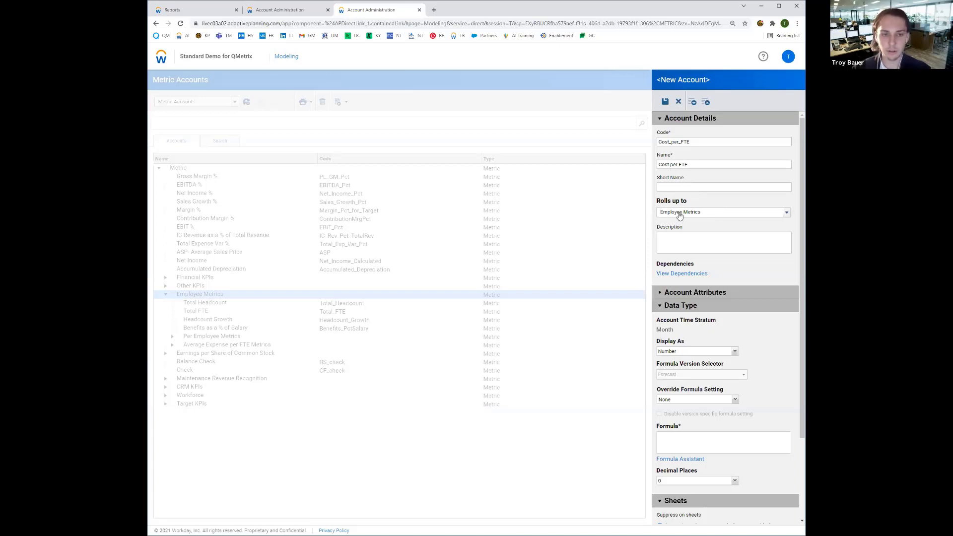
Check the parent accounts available for the new account's roll-up, widening the name column to read them.
left_click(679, 214)
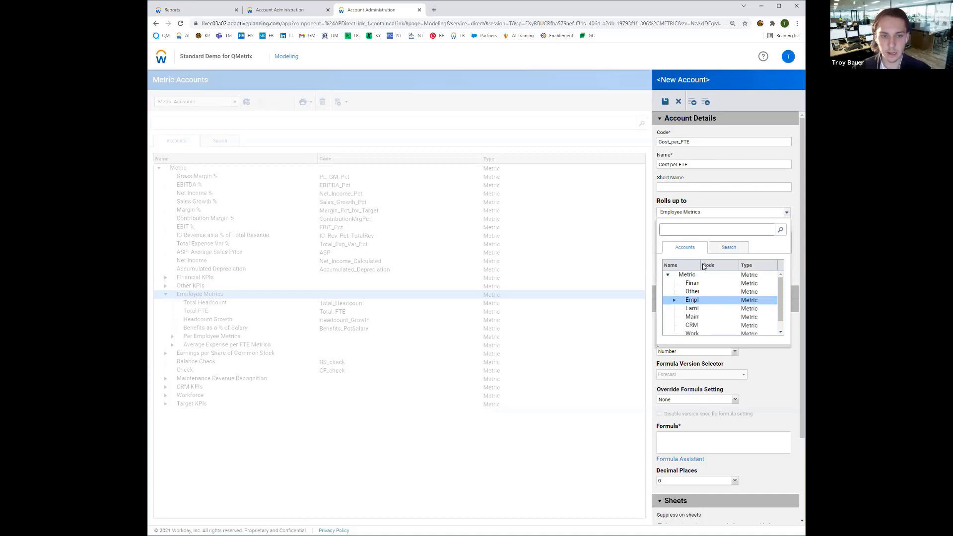
left_click_drag(701, 265, 723, 266)
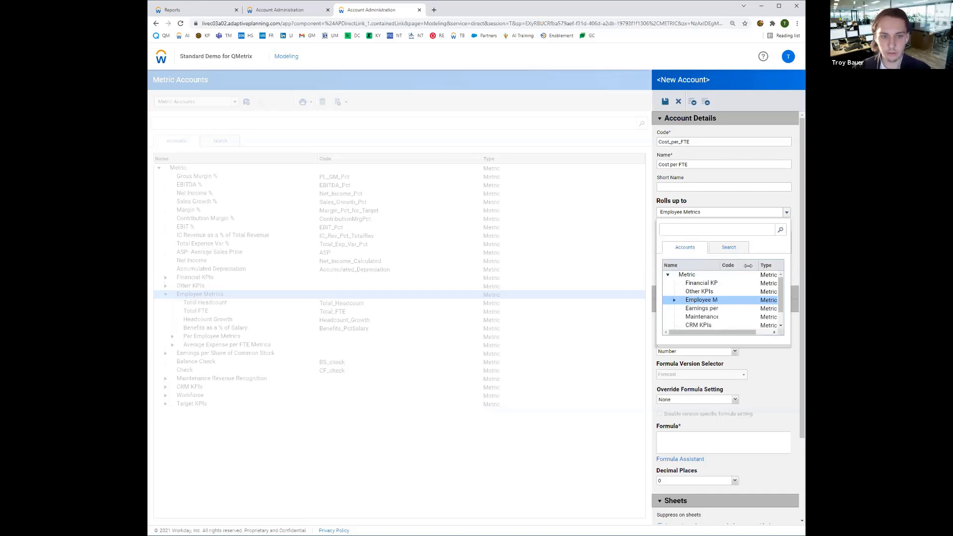
left_click(723, 210)
Enter the description "Payroll costs divided by FTE (per Workforce Model)" for the new account.
left_click(713, 239)
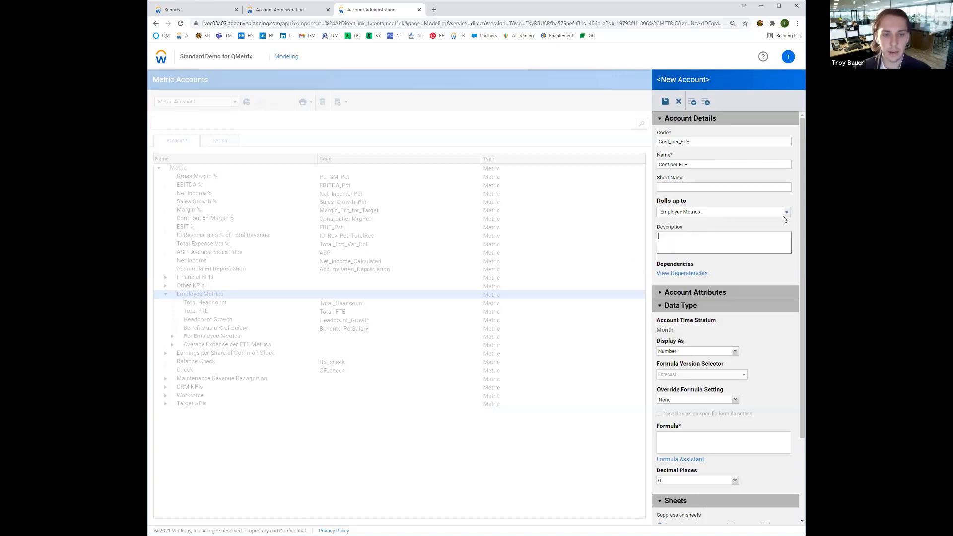
type("Payroll")
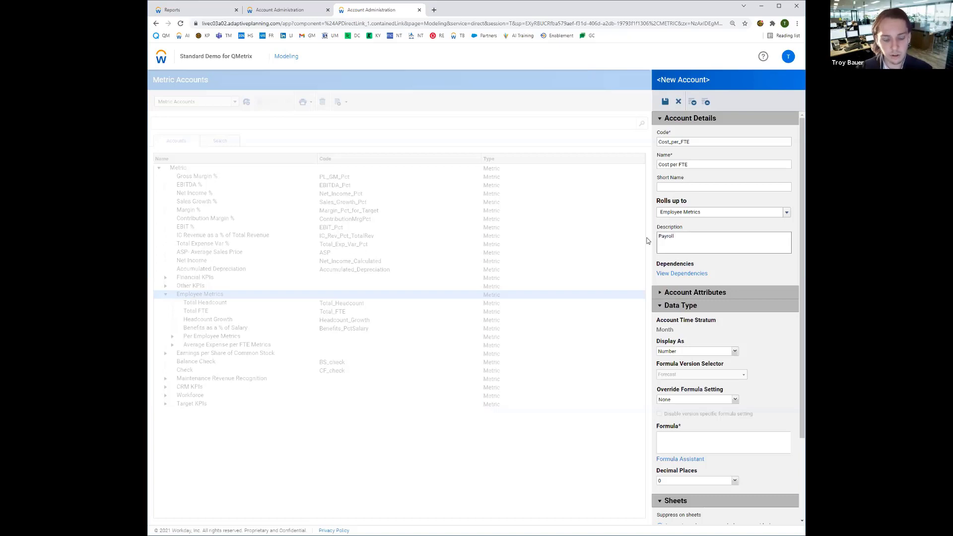
type("costs divided ")
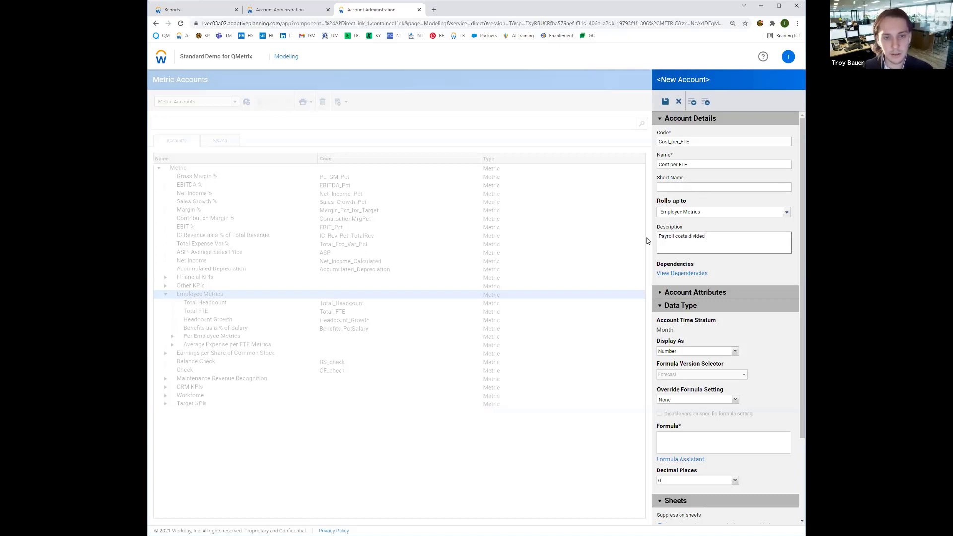
type("by FTE 9")
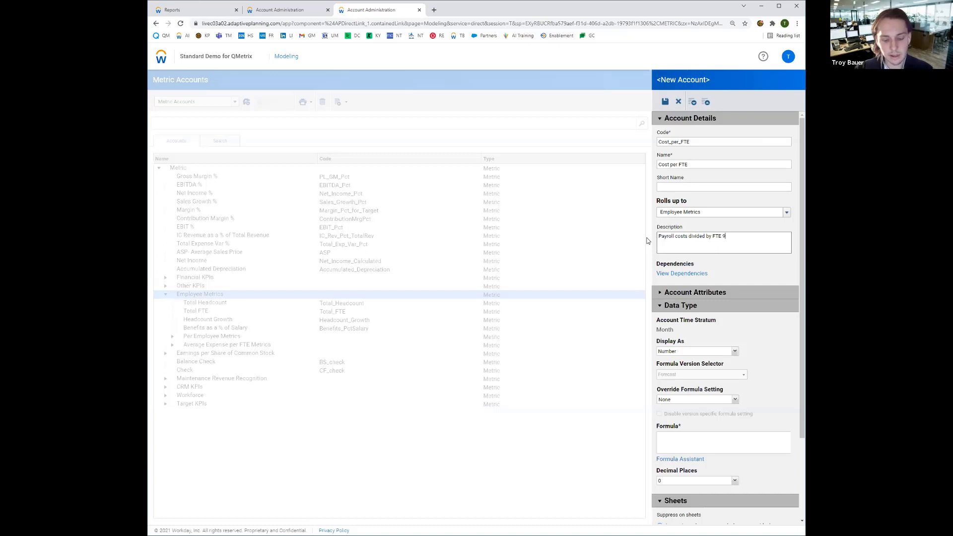
key("BackSpace")
type("(per F")
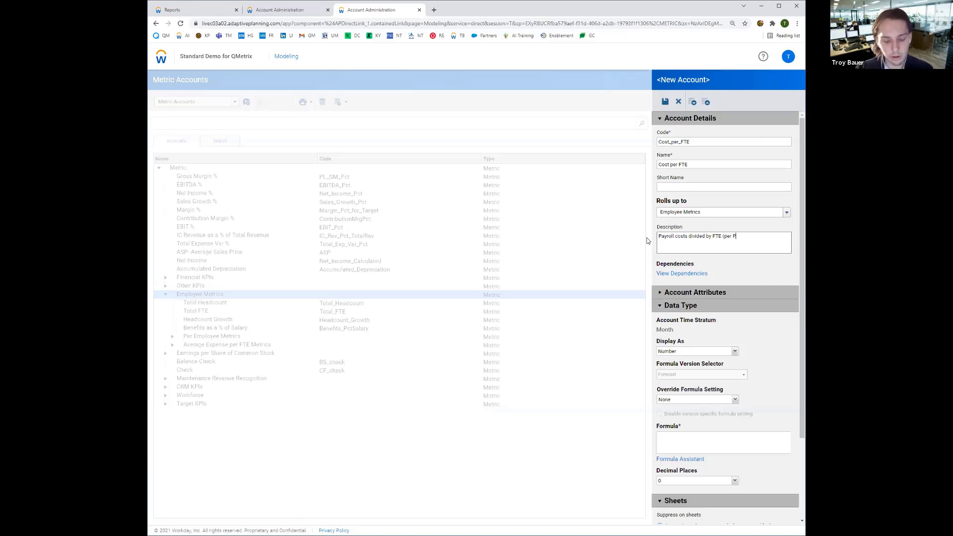
key("BackSpace")
type("Workforce Mode")
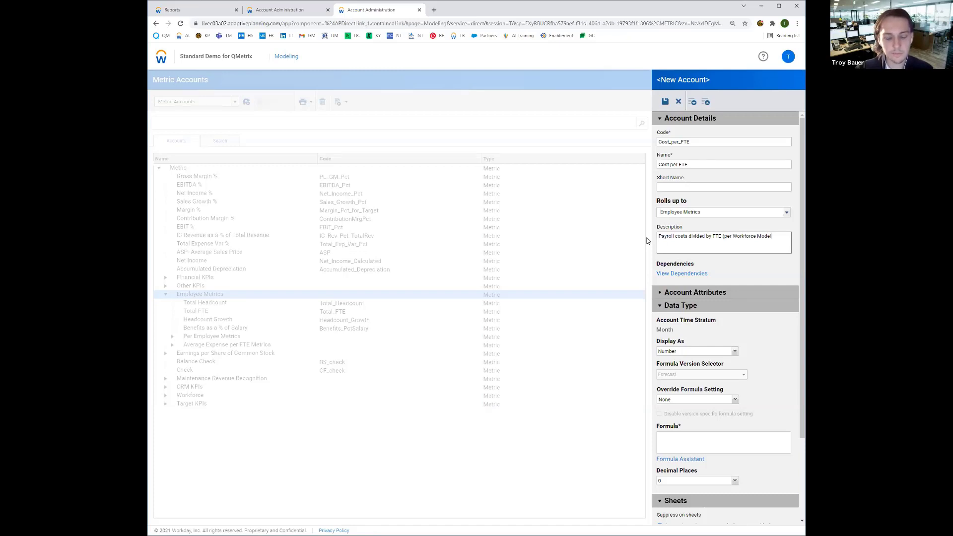
type("l)")
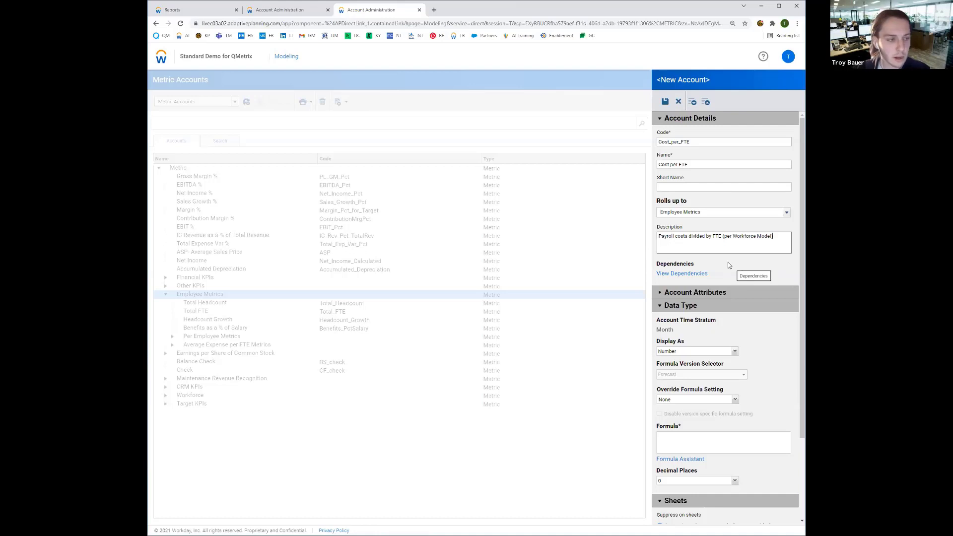
Open the Formula Assistant for the new account's formula.
scroll(729, 265, "down", 1)
scroll(729, 266, "down", 3)
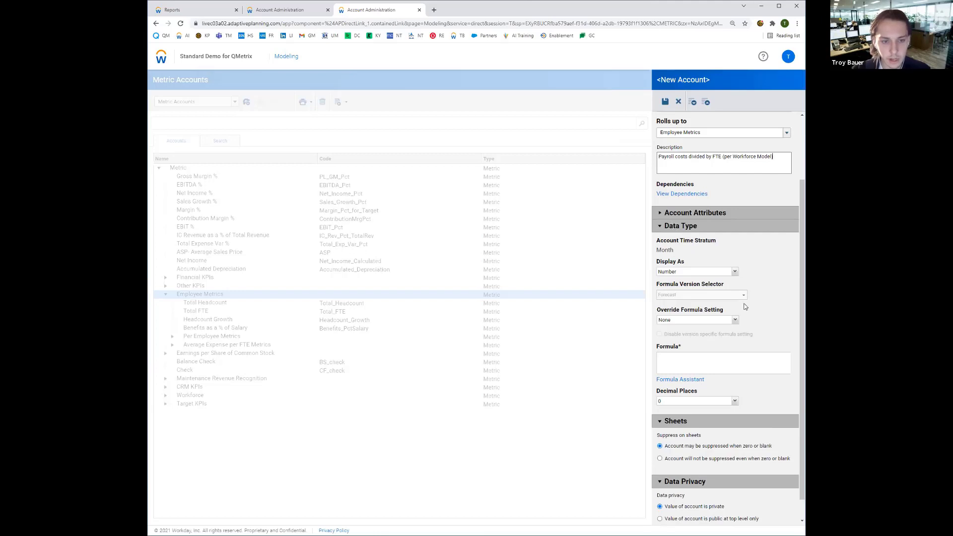
left_click(672, 355)
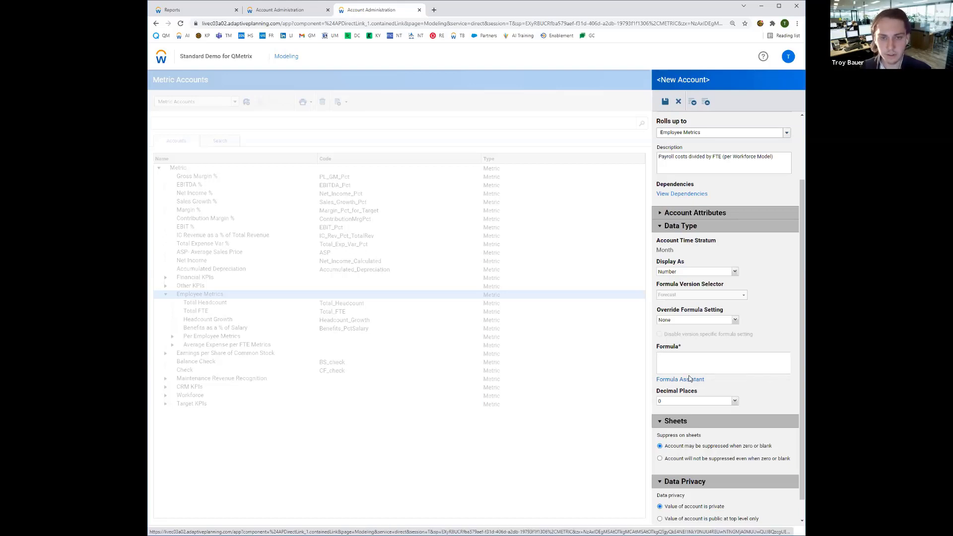
left_click(689, 380)
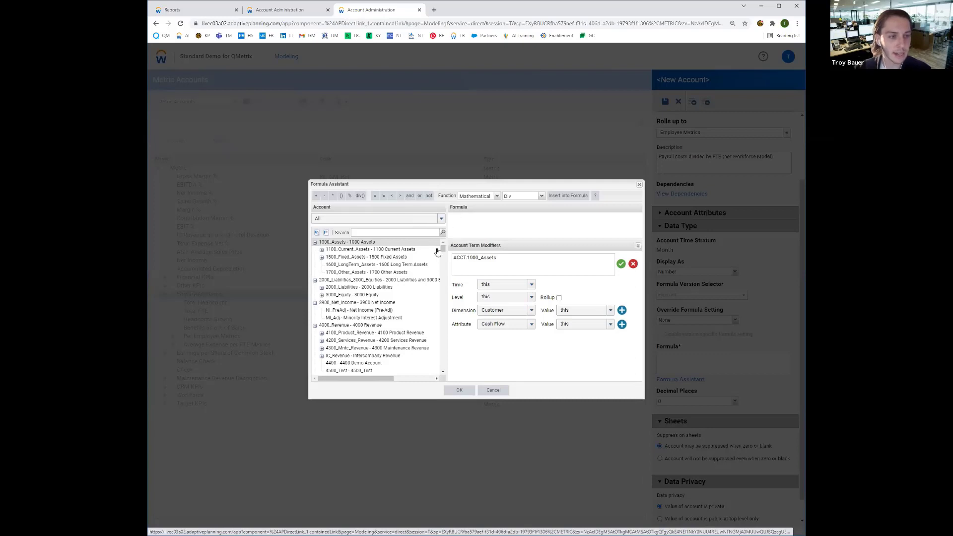
Examine the full account list and the account types available for filtering in the Formula Assistant.
scroll(444, 263, "down", 1)
left_click_drag(444, 261, 443, 240)
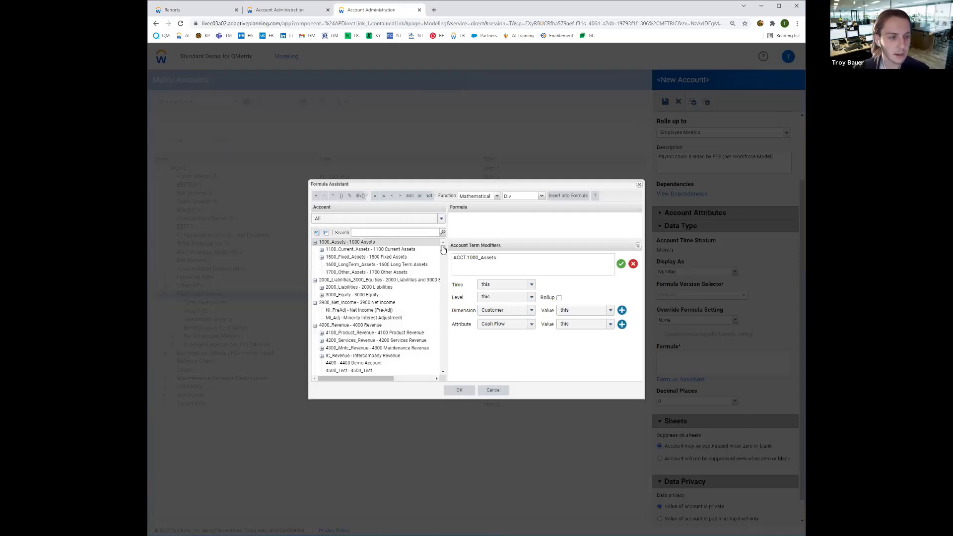
scroll(443, 375, "down", 5)
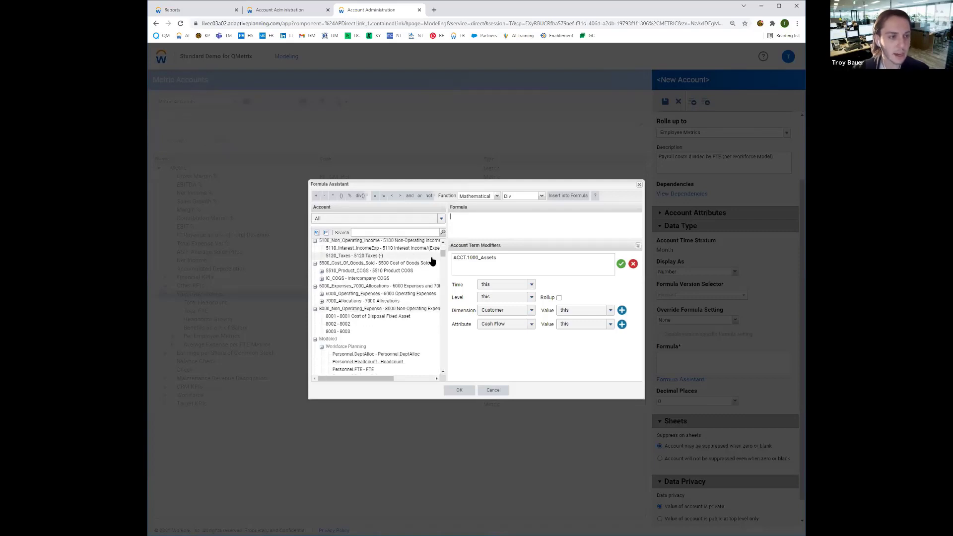
left_click(412, 220)
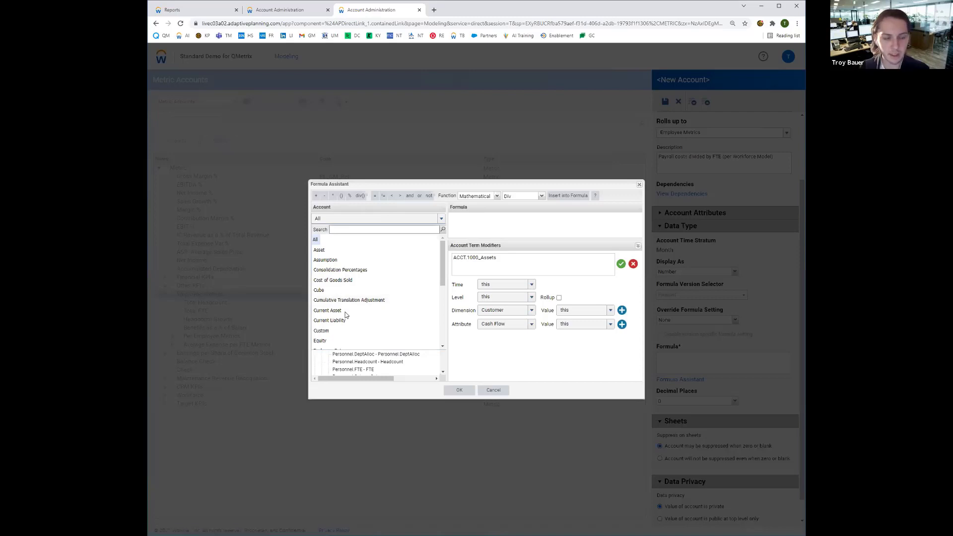
scroll(343, 298, "down", 1)
scroll(342, 299, "down", 4)
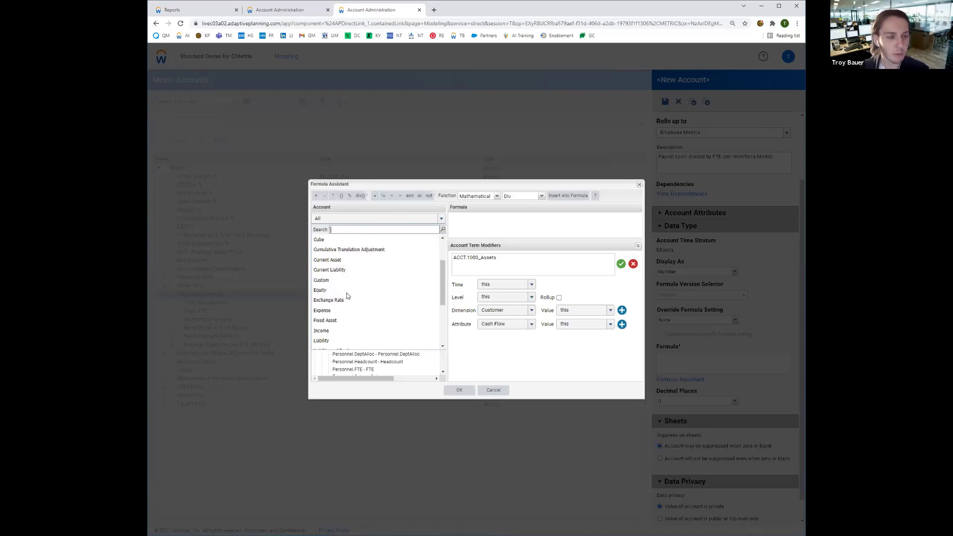
scroll(347, 294, "down", 1)
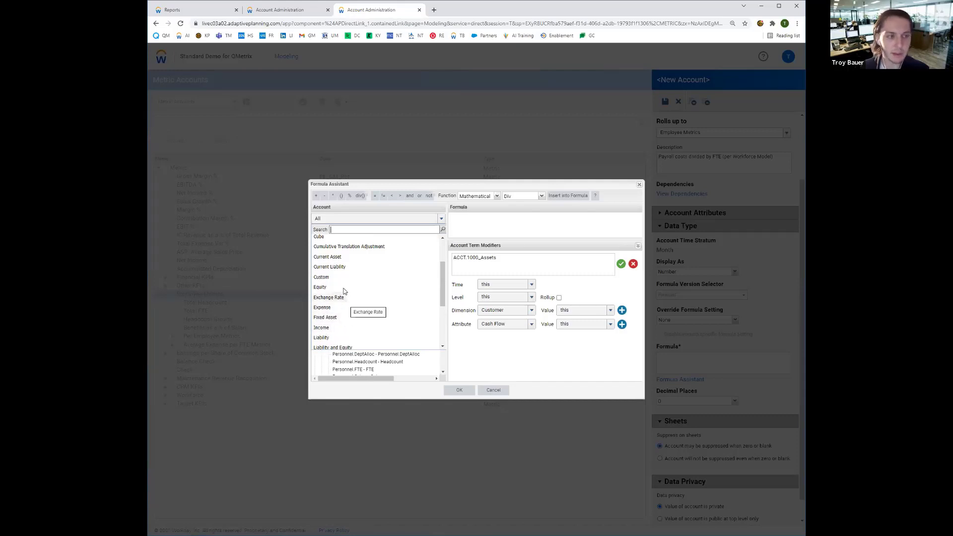
scroll(337, 278, "up", 3)
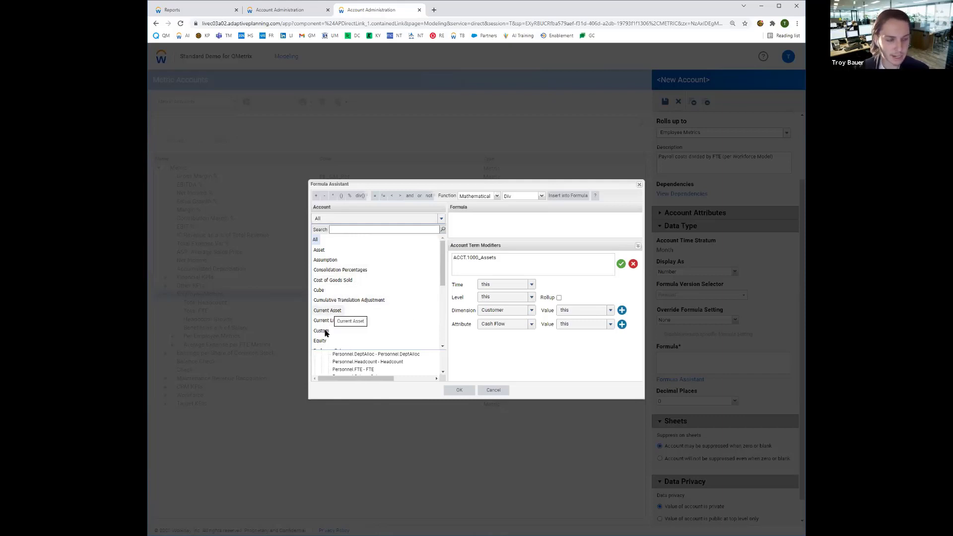
left_click(511, 370)
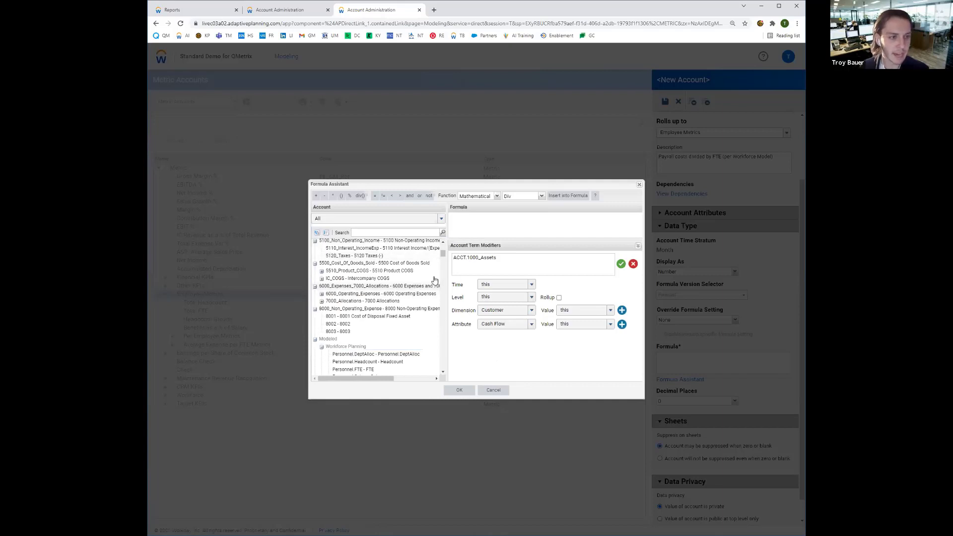
left_click_drag(442, 252, 443, 244)
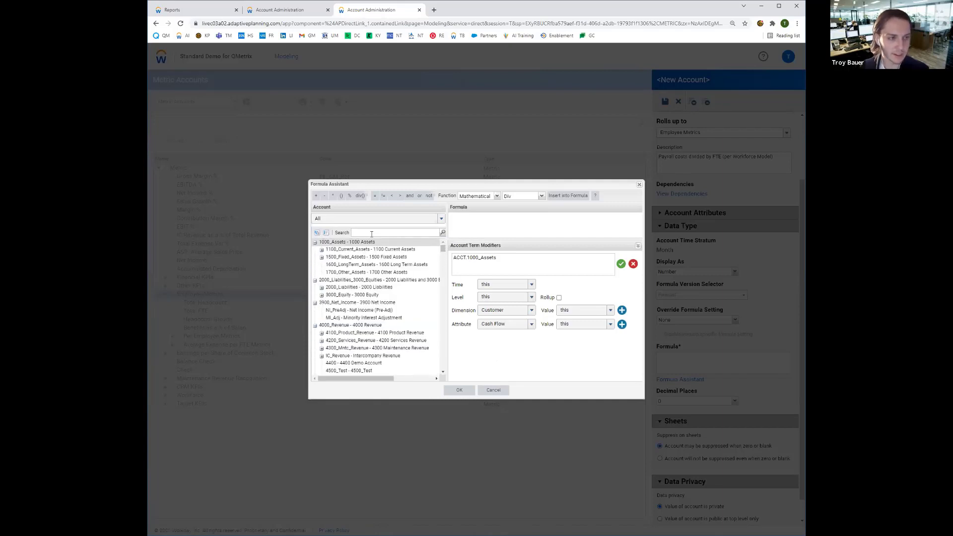
left_click(389, 233)
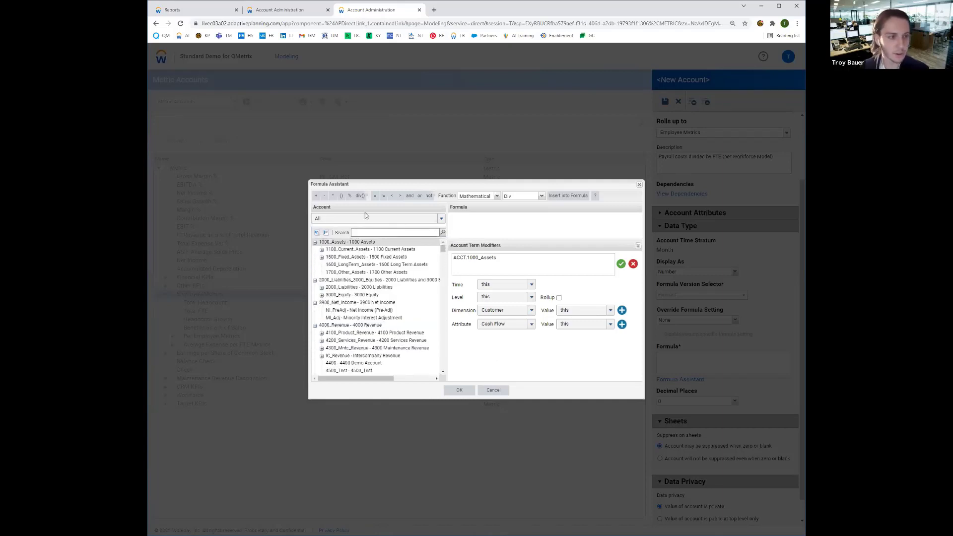
Filter the Formula Assistant's accounts to Expense and expand 6000 Operating Expenses to show its child accounts.
left_click(440, 218)
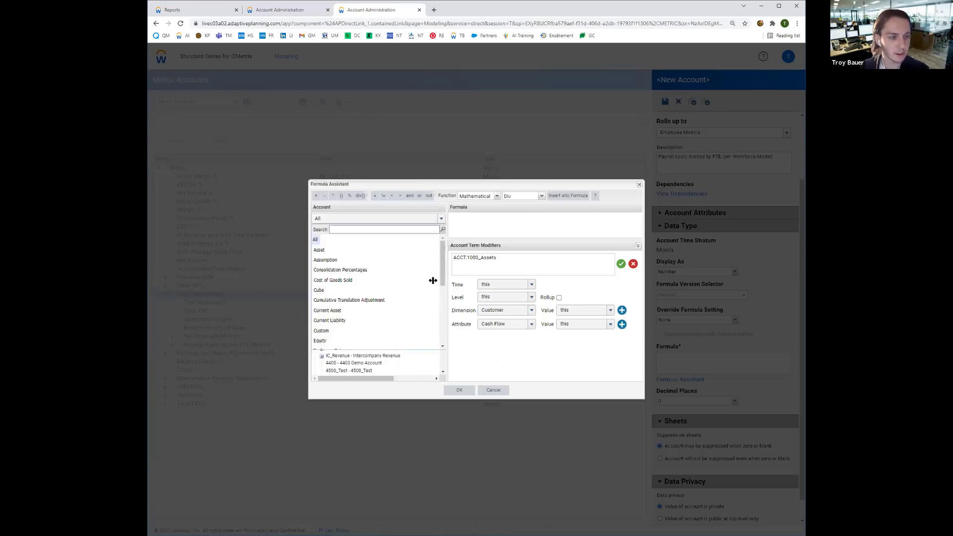
scroll(442, 276, "down", 1)
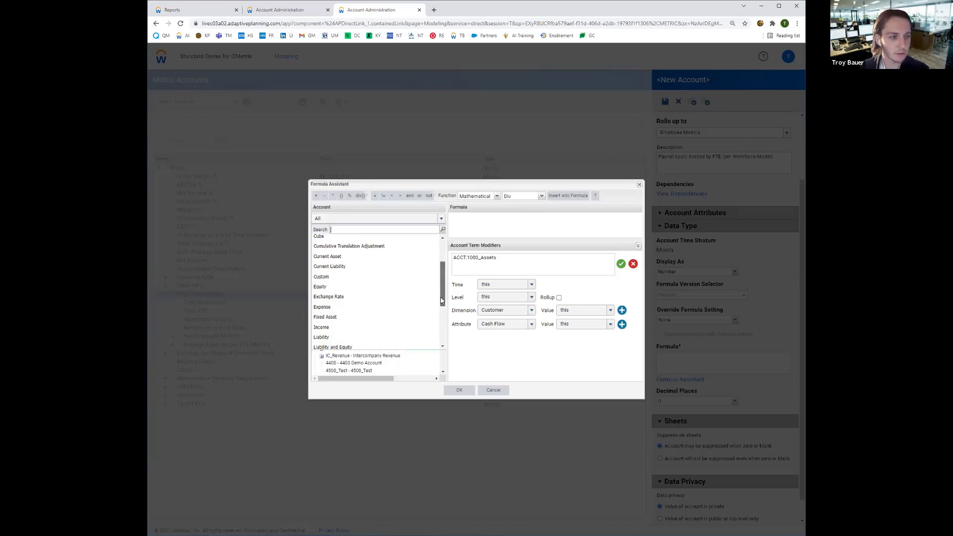
left_click(321, 307)
left_click(321, 250)
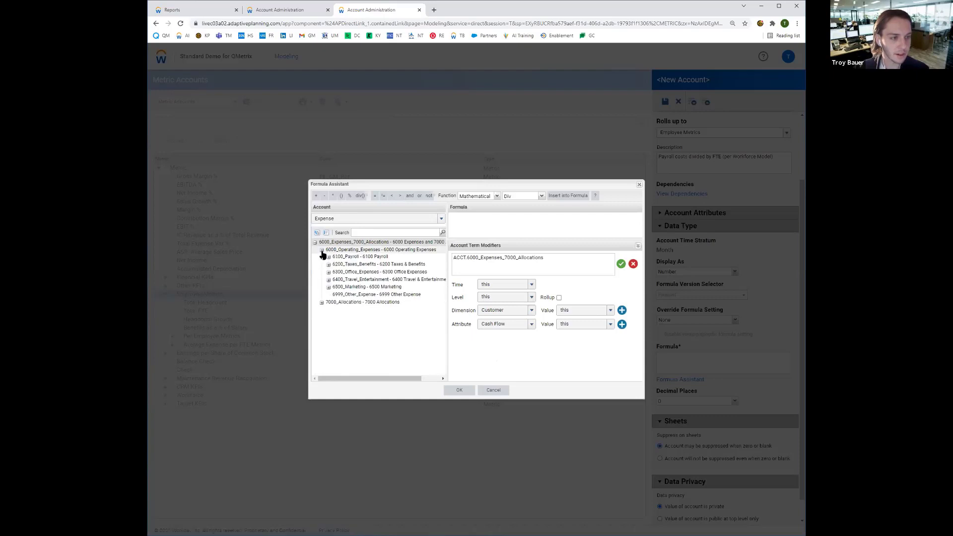
left_click(360, 257)
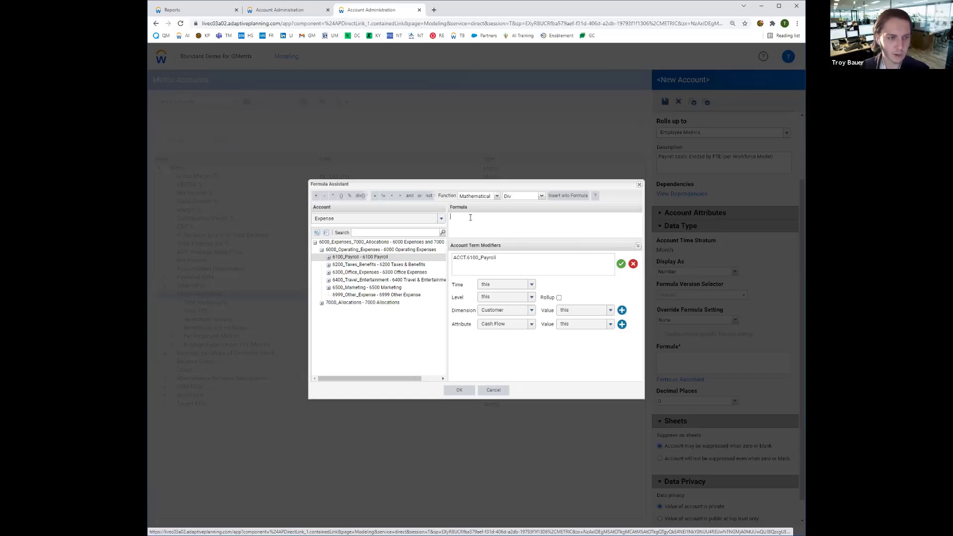
left_click(621, 265)
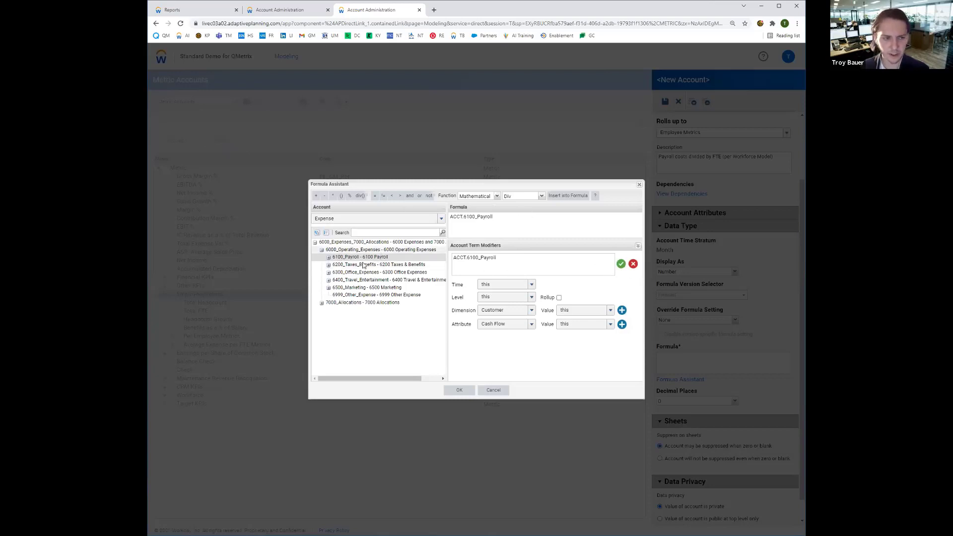
left_click_drag(530, 219, 293, 196)
key("Delete")
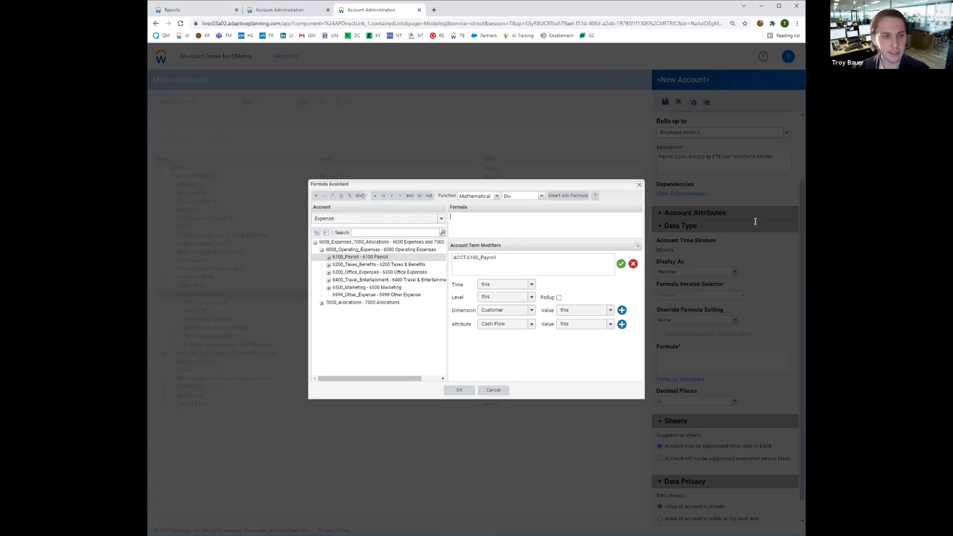
Insert the 6100_Payroll account into the formula and collapse its child accounts.
double_click(372, 258)
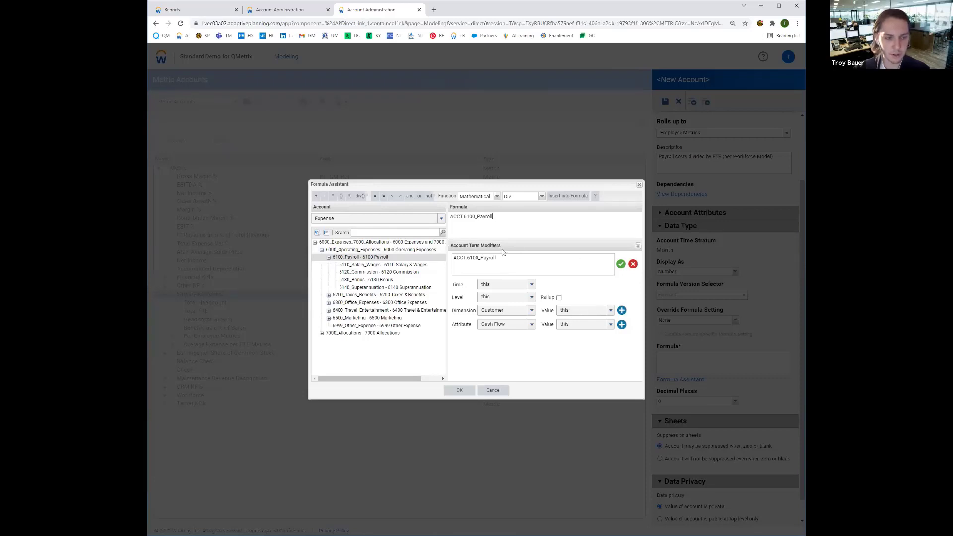
left_click(328, 257)
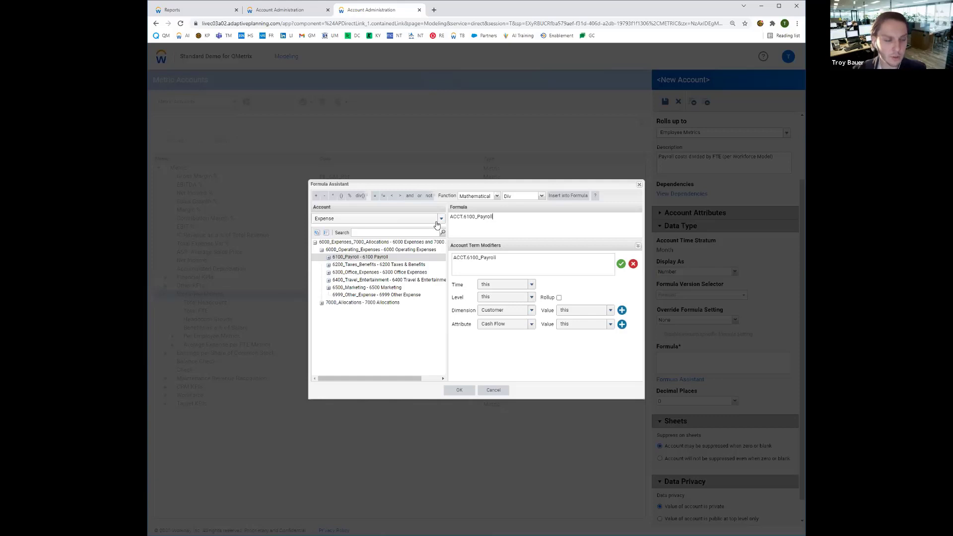
left_click(366, 218)
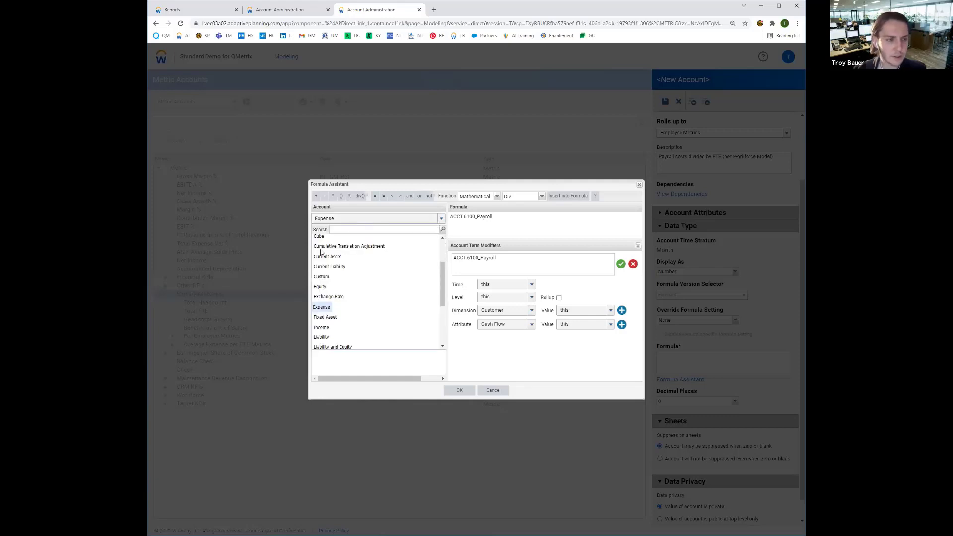
scroll(323, 258, "up", 5)
left_click(318, 240)
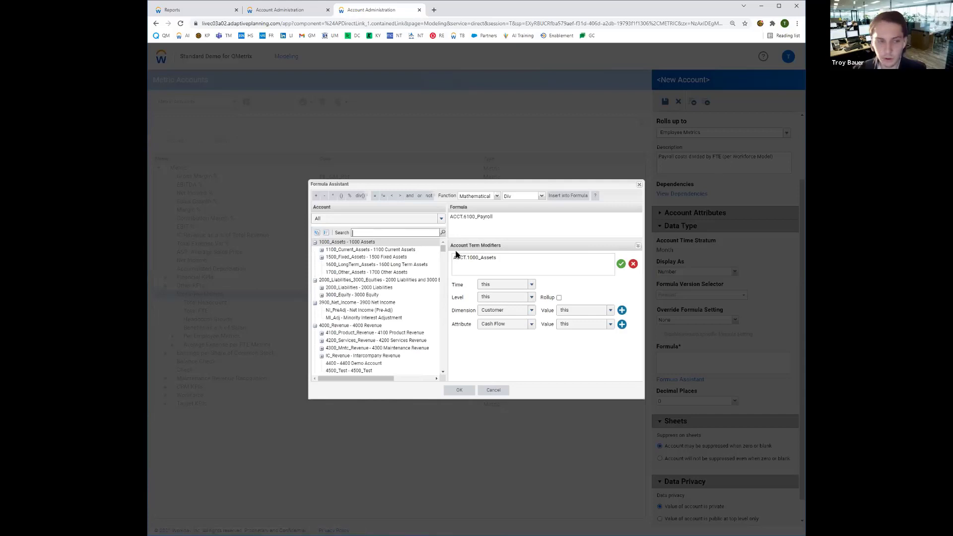
type("Fte")
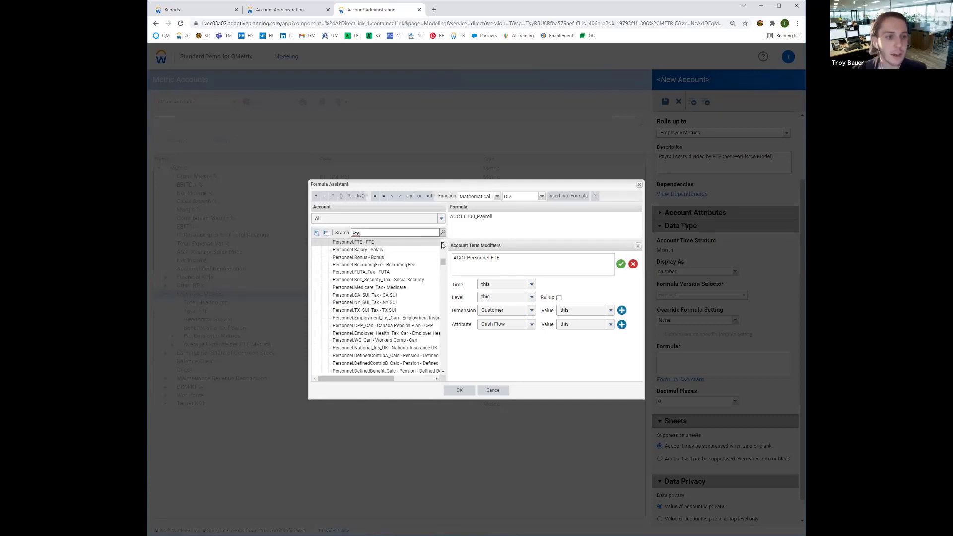
scroll(376, 270, "up", 3)
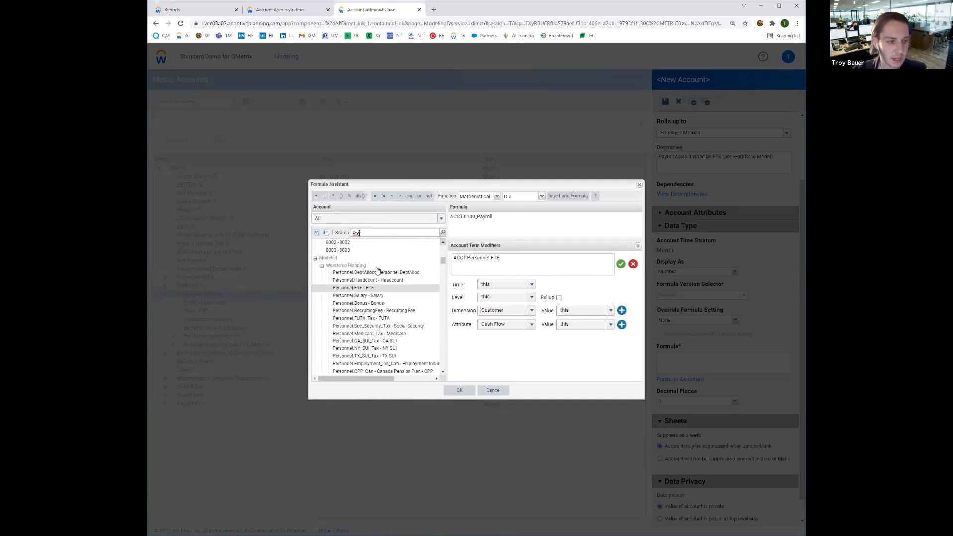
scroll(376, 270, "up", 1)
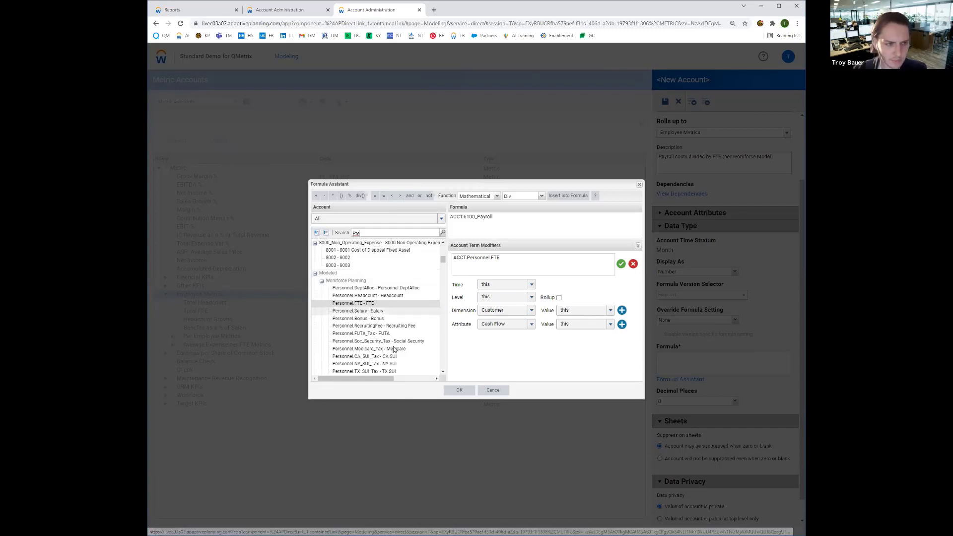
Filter the accounts to Modeled and collapse the first three groups, from Workforce Planning to Prepaids.
left_click(441, 219)
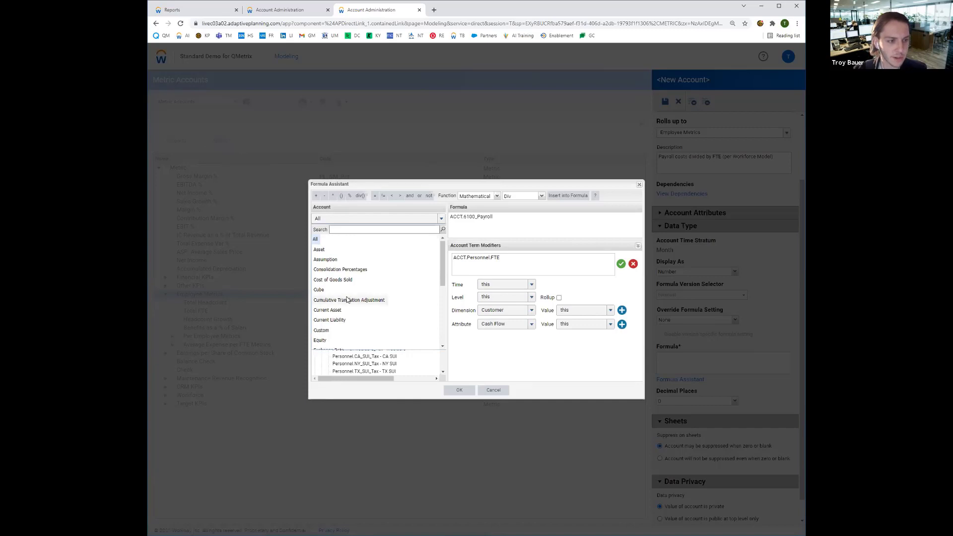
scroll(330, 300, "down", 3)
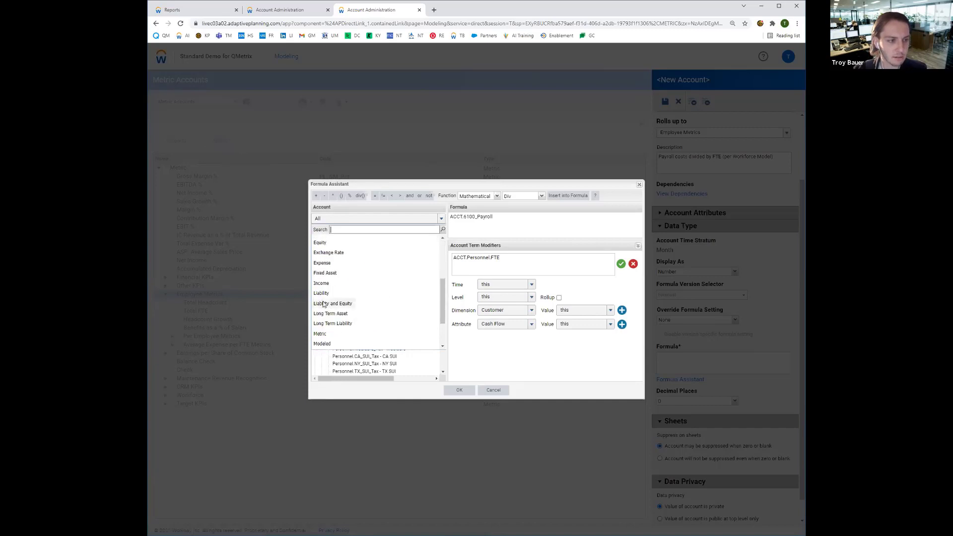
left_click(322, 343)
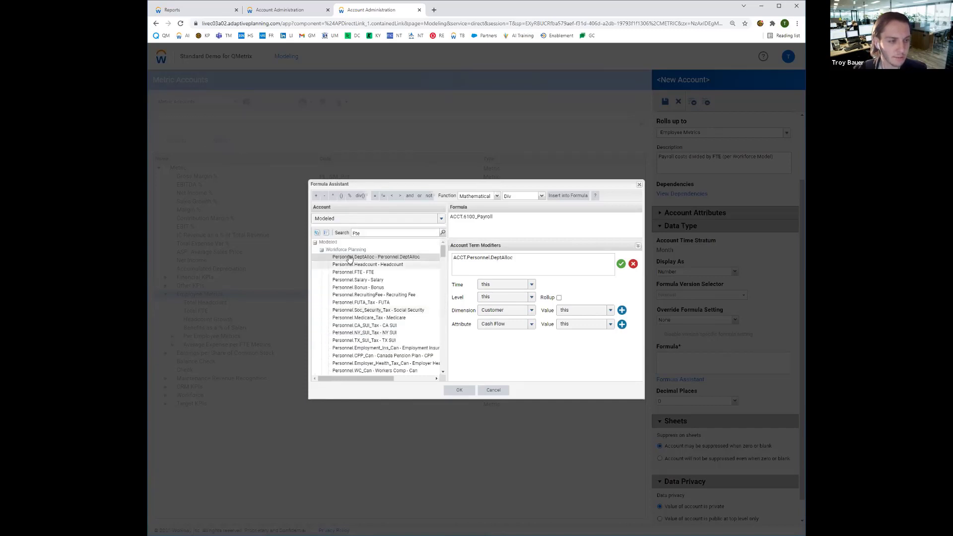
left_click(321, 250)
left_click(321, 257)
left_click(321, 265)
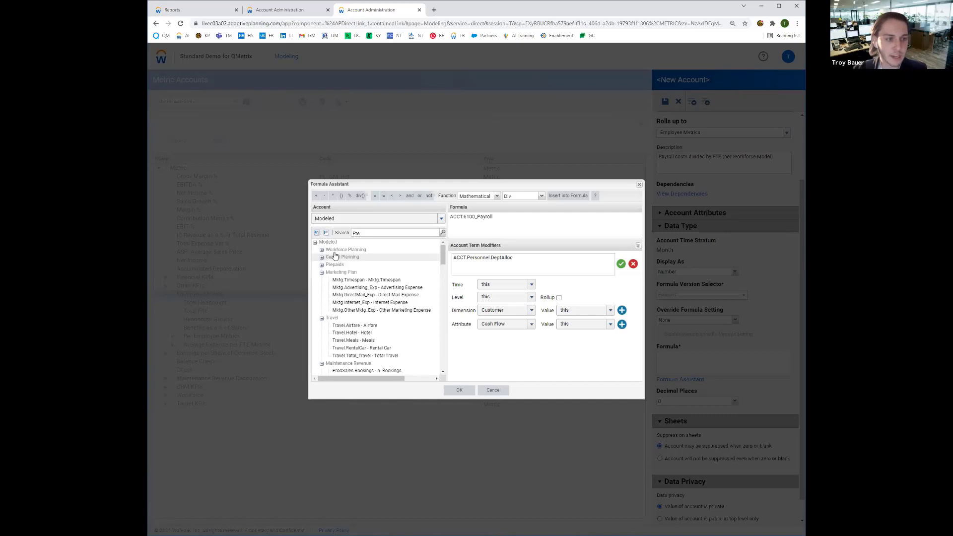
Filter the accounts to Cube to examine the cube sheets' accounts.
left_click(342, 222)
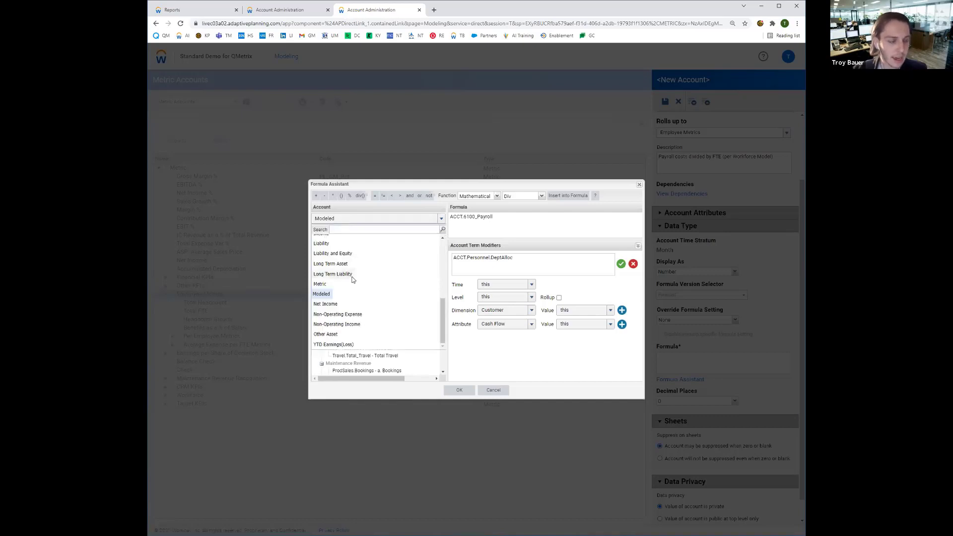
scroll(343, 278, "up", 5)
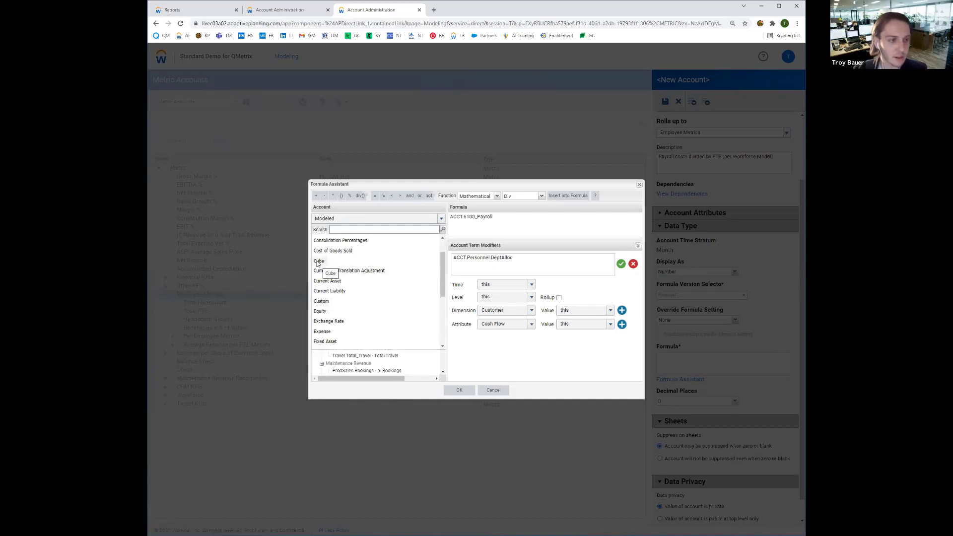
left_click(318, 261)
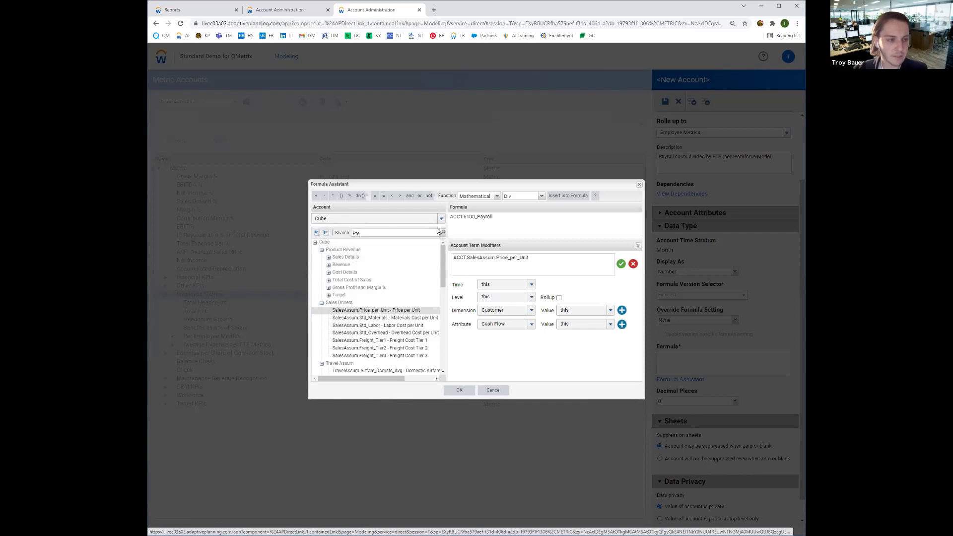
Filter the accounts to Modeled and extend the formula to divide ACCT.6100_Payroll by the Personnel.FTE account from Workforce Planning.
left_click(361, 223)
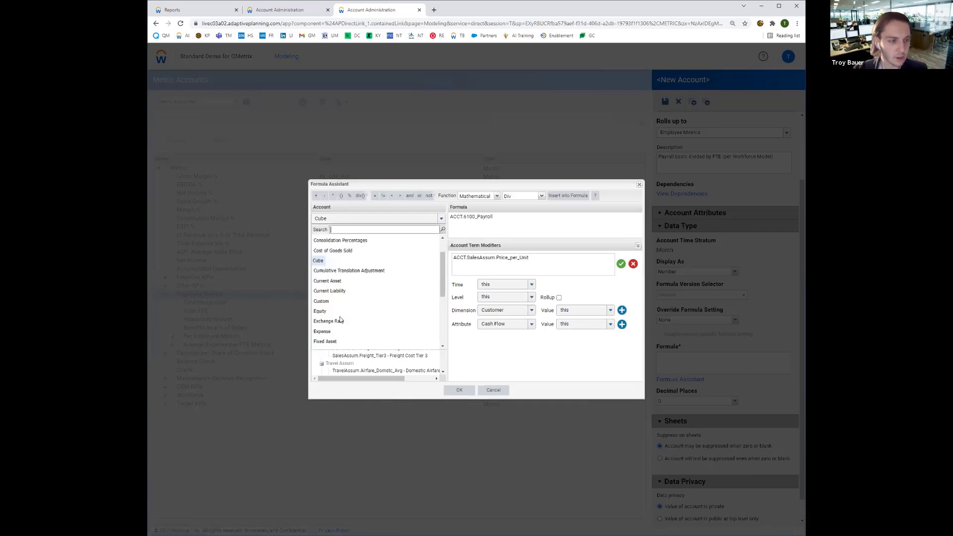
scroll(346, 308, "down", 5)
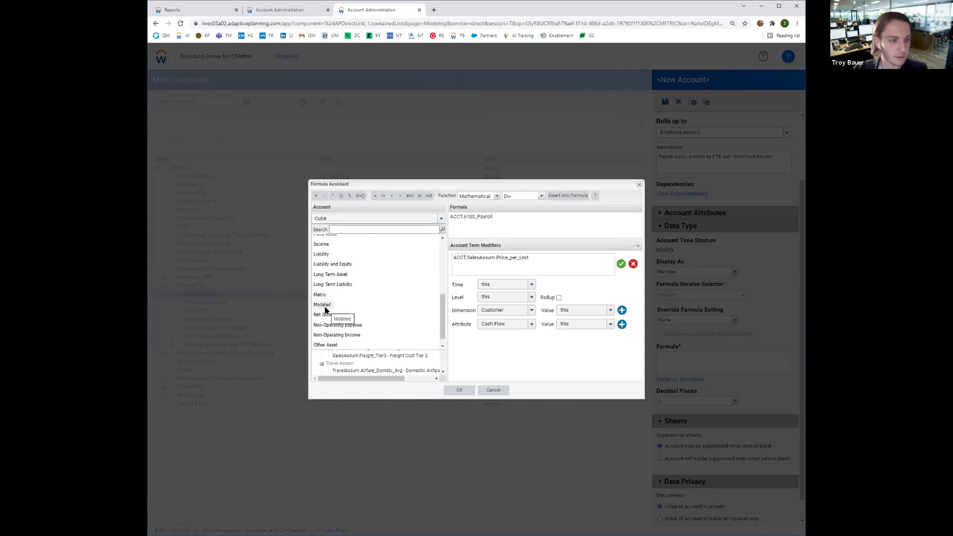
left_click(322, 298)
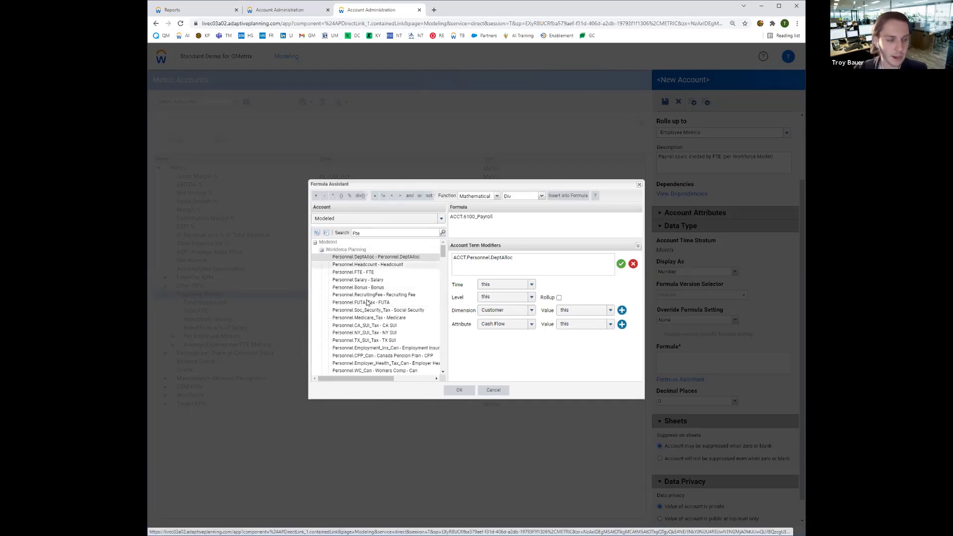
left_click(369, 274)
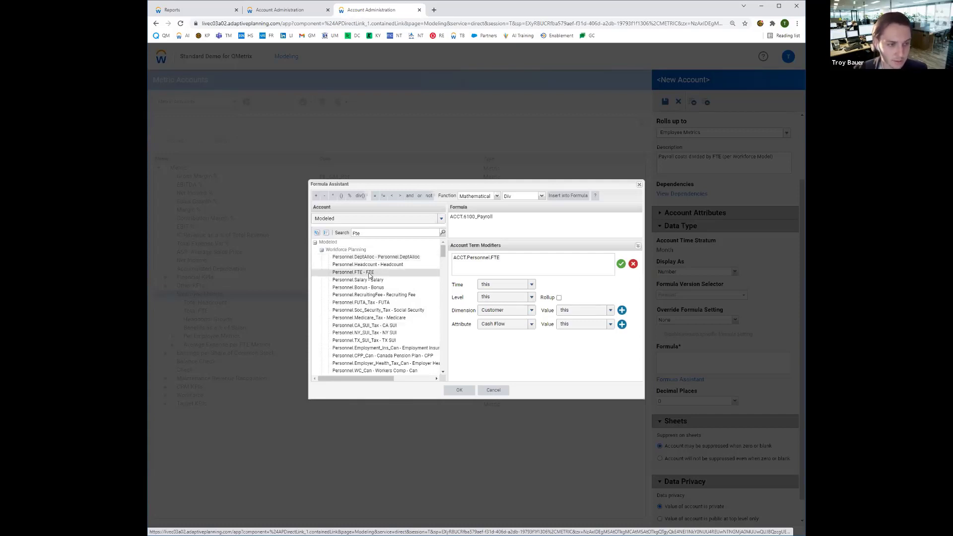
double_click(369, 274)
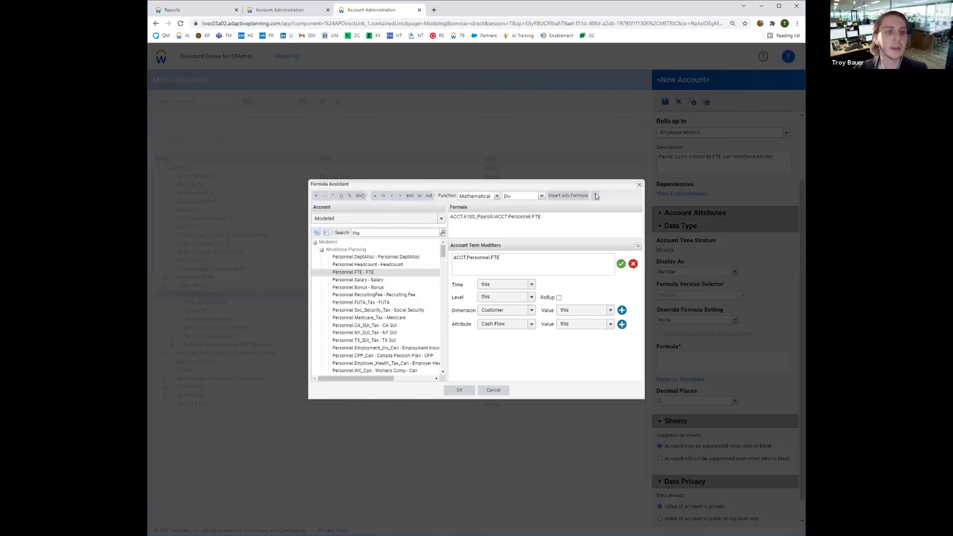
Rewrite the formula with the Divf function as divf(ACCT.6100_Payroll,ACCT.Personnel.FTE).
left_click(492, 215)
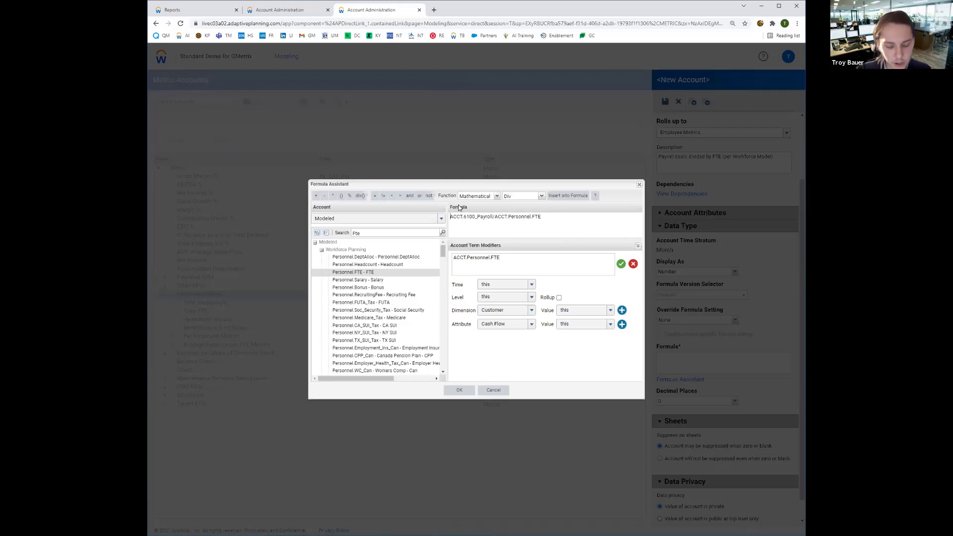
type("div(")
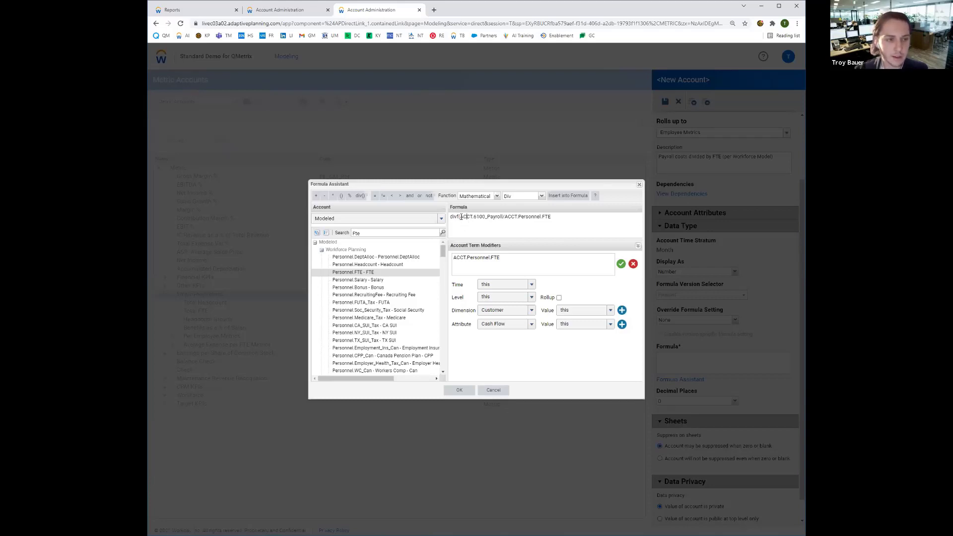
left_click_drag(460, 217, 502, 217)
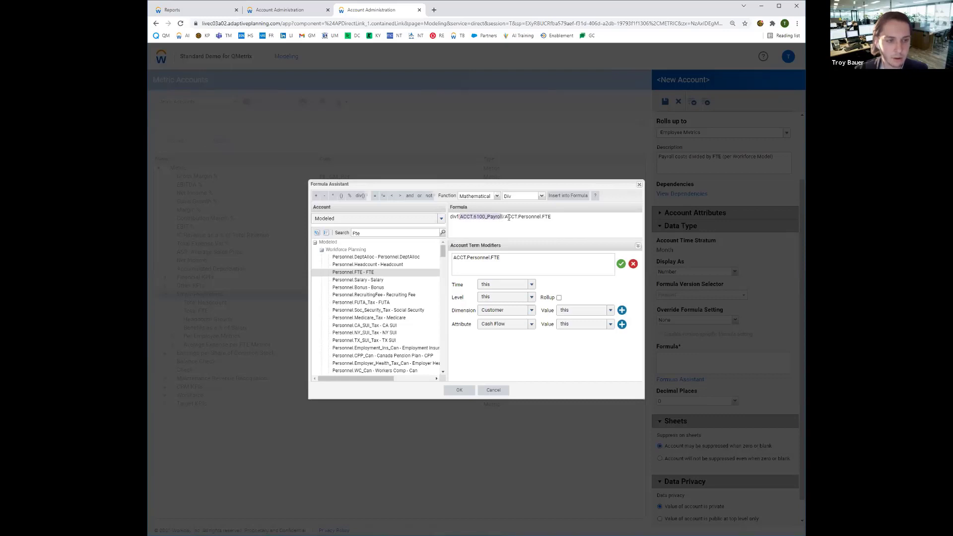
left_click(504, 217)
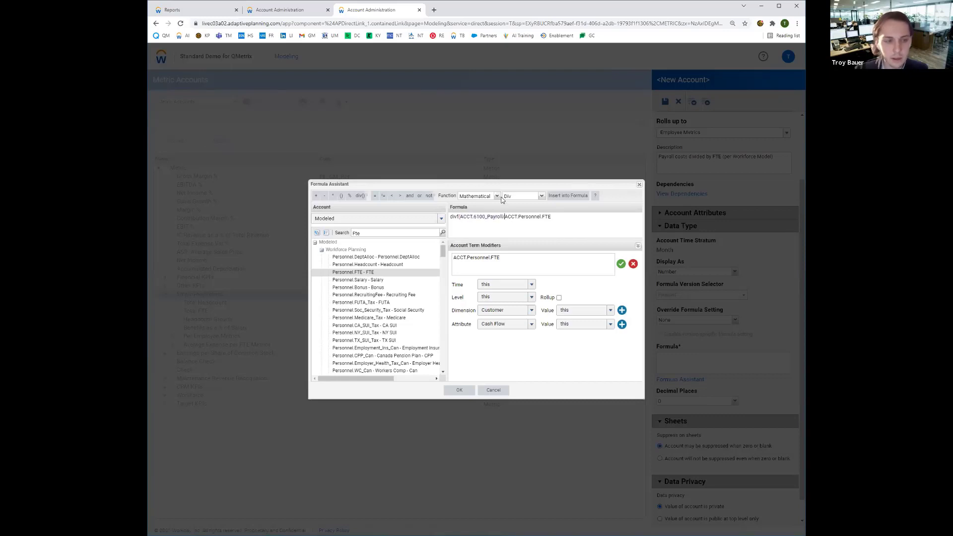
key("BackSpace")
type(",")
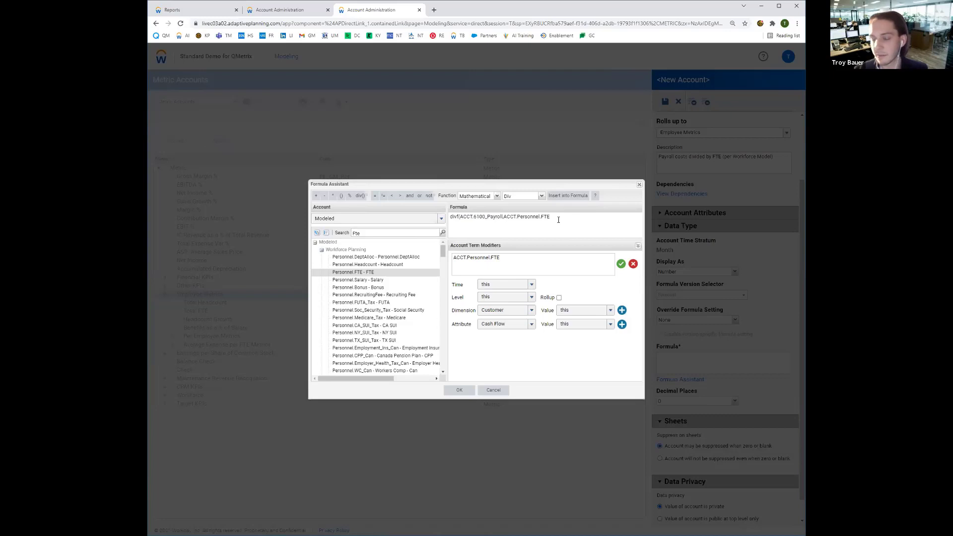
left_click(559, 218)
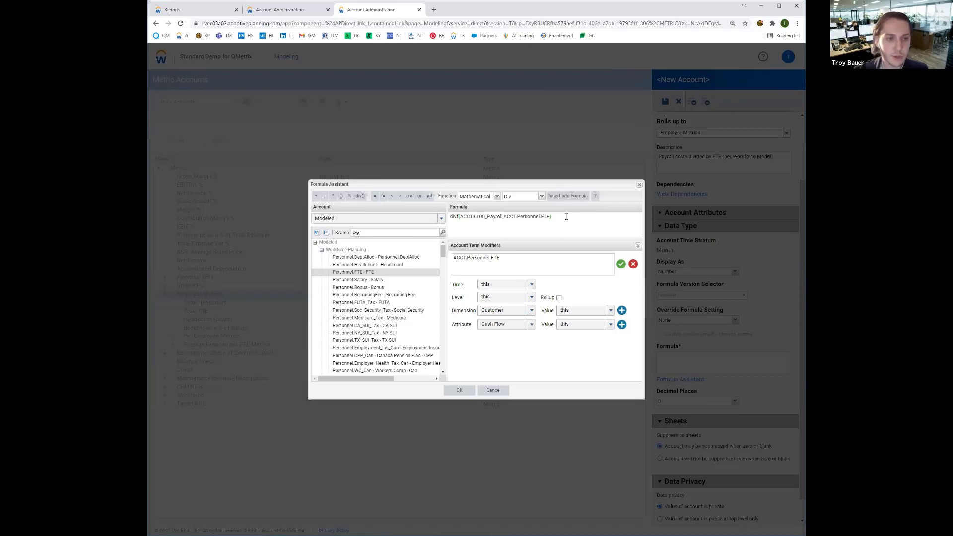
left_click(475, 217)
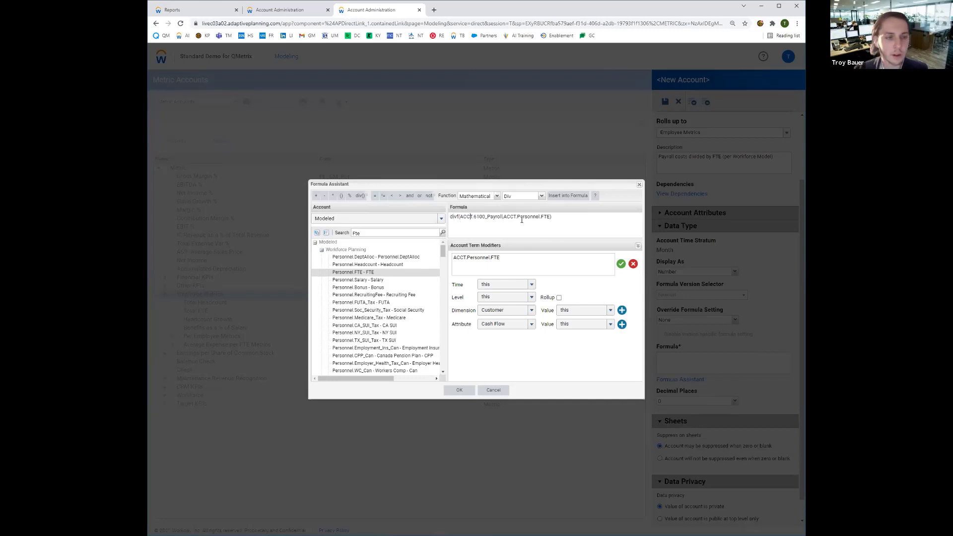
left_click(552, 218)
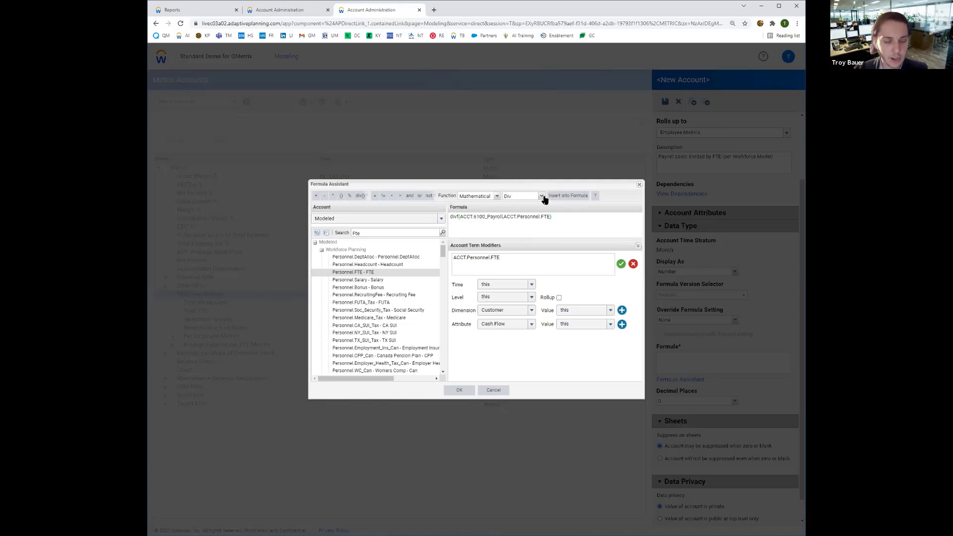
Choose the mathematical function Divf and read its help description, including how it treats a zero denominator.
left_click(544, 197)
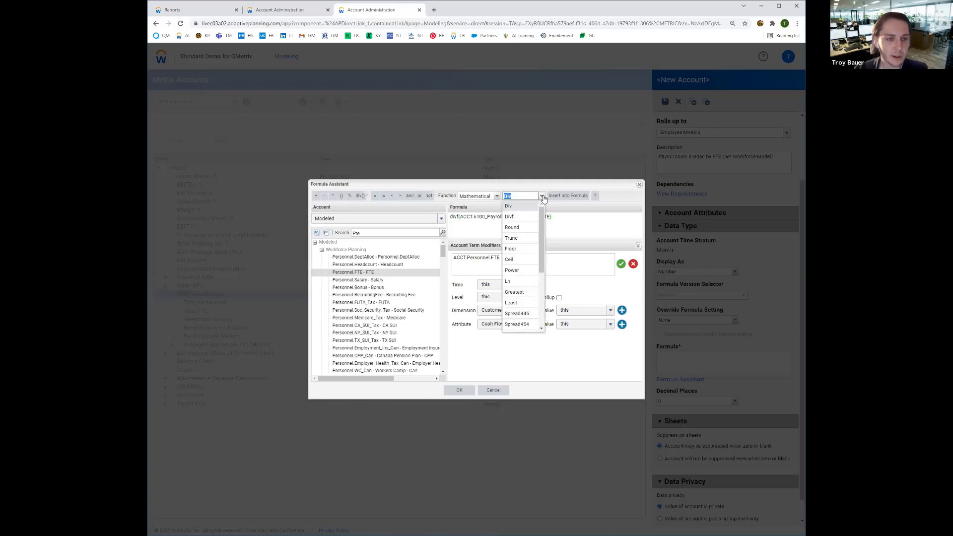
left_click(527, 217)
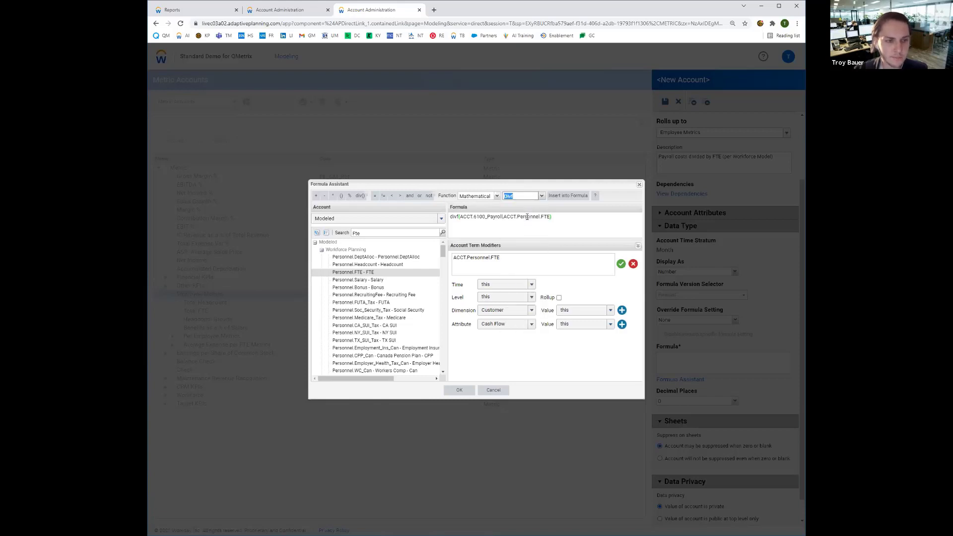
left_click(595, 196)
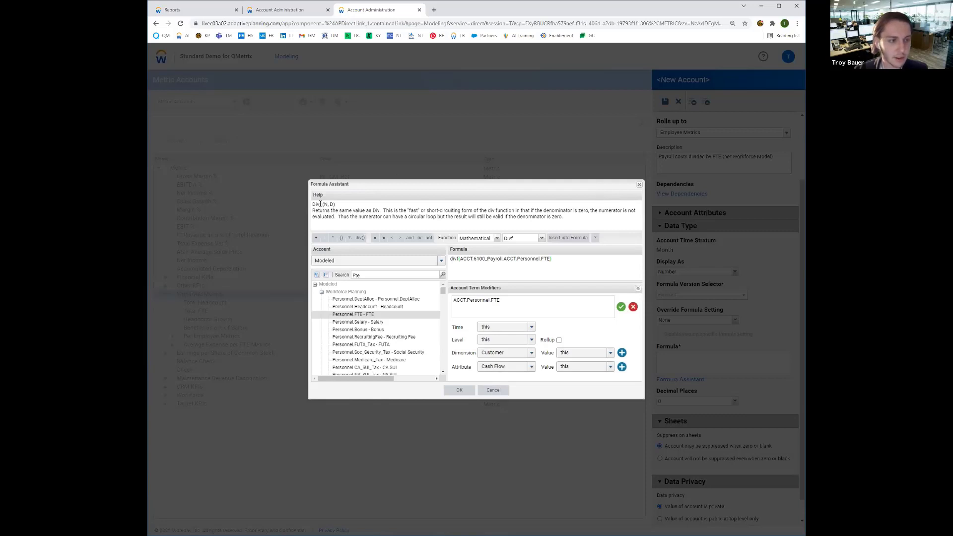
double_click(316, 204)
left_click(328, 205)
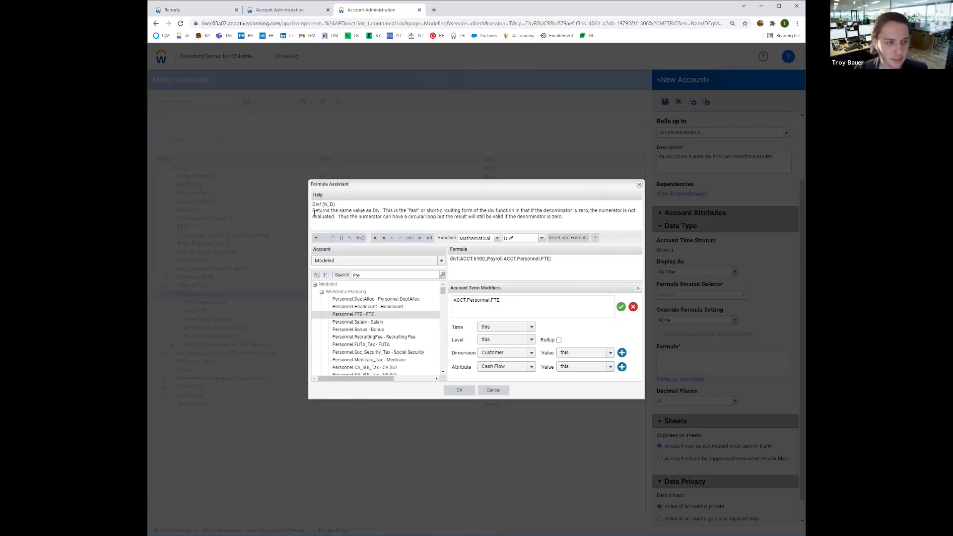
left_click_drag(312, 211, 602, 217)
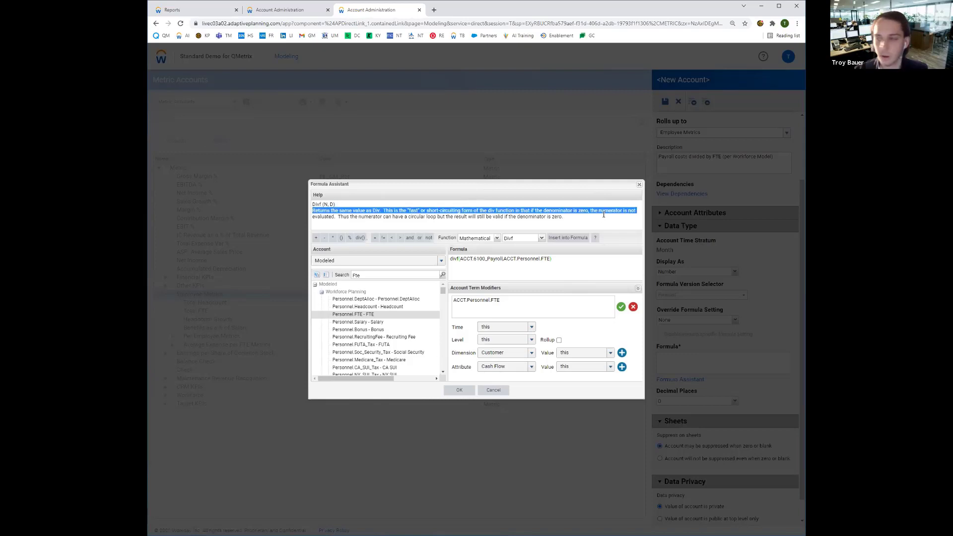
Try multiplication and subtraction operators in place of the comma between the two accounts, and restore the comma.
left_click(604, 214)
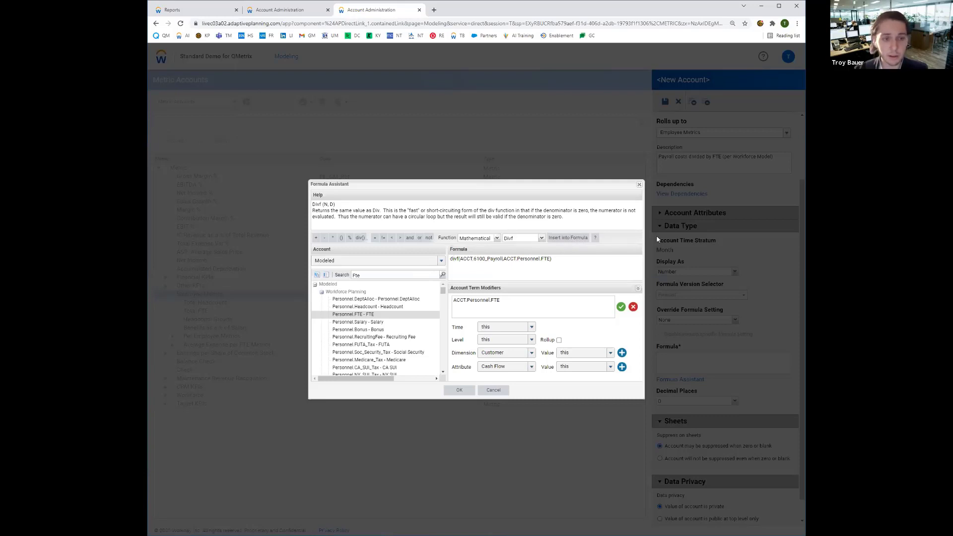
left_click(503, 259)
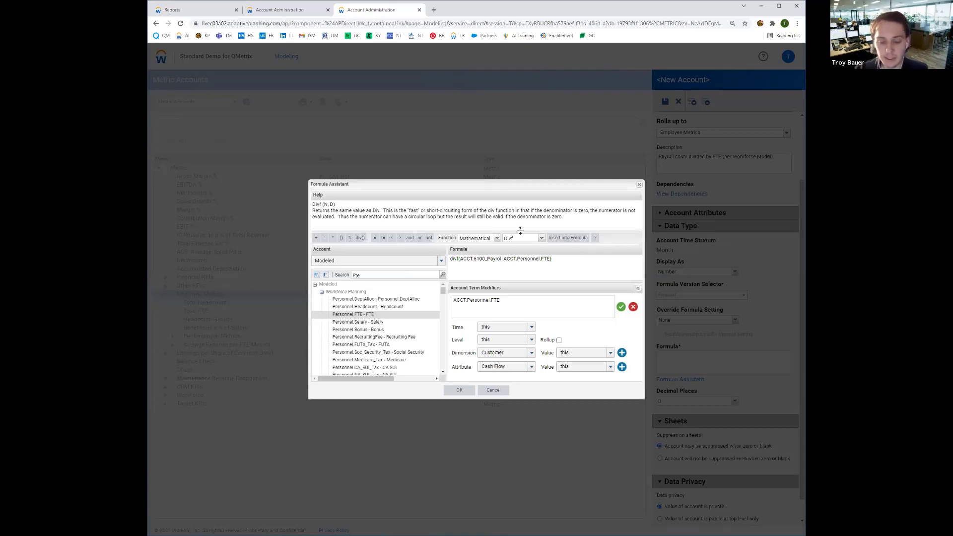
key("BackSpace")
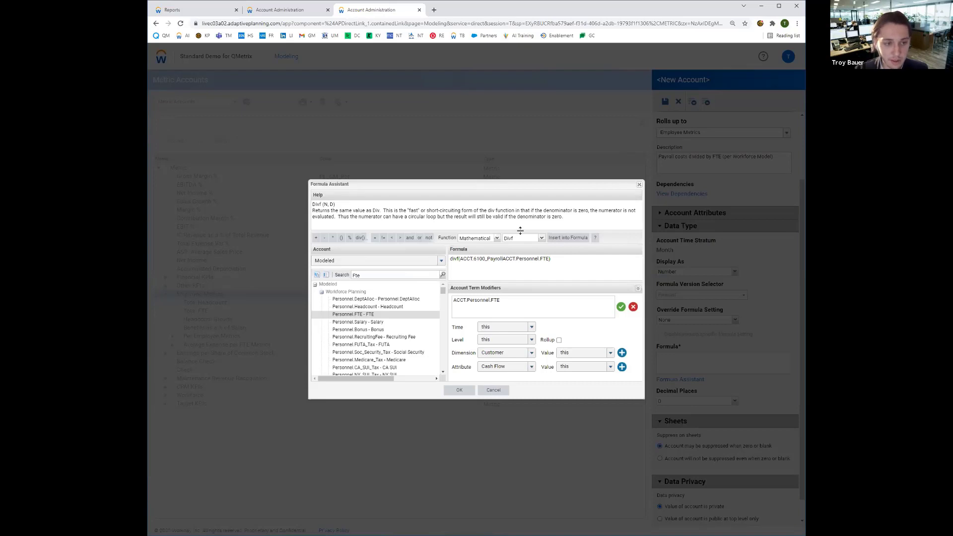
type("/")
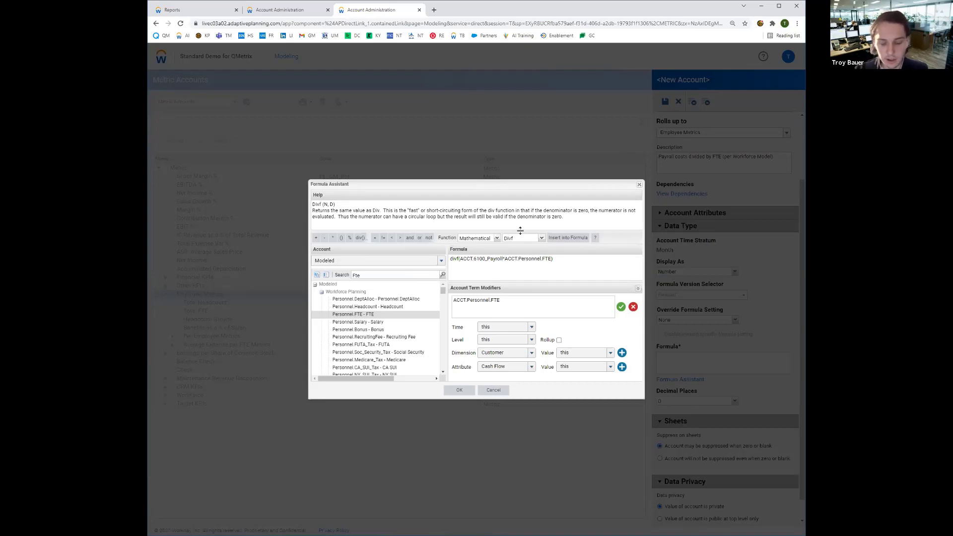
key("BackSpace")
type("-")
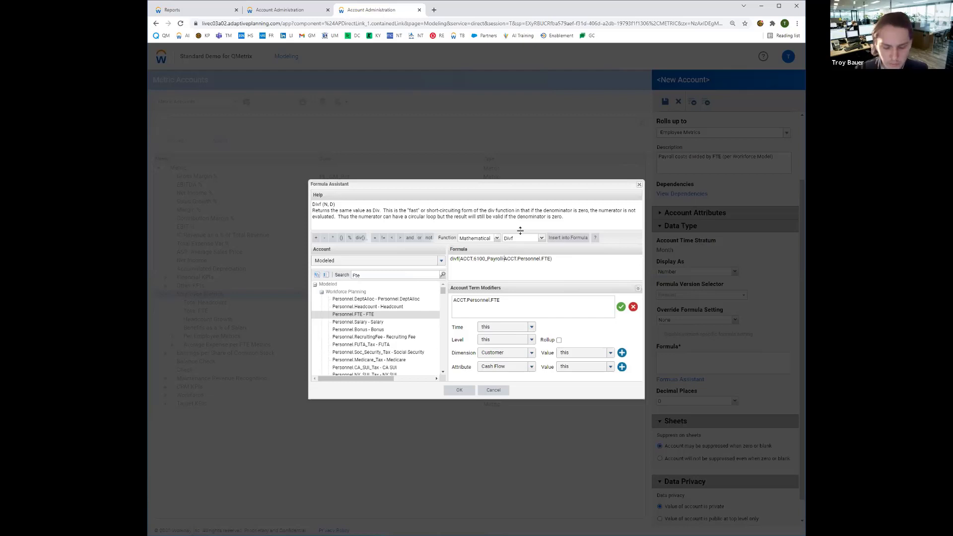
key("BackSpace")
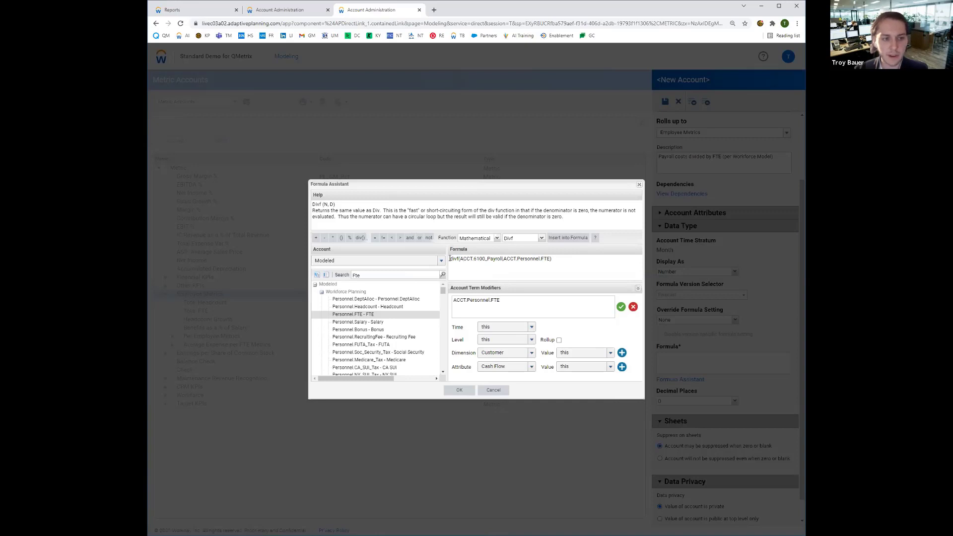
Accept divf(ACCT.6100_Payroll,ACCT.Personnel.FTE) as the new account's formula.
left_click(519, 258)
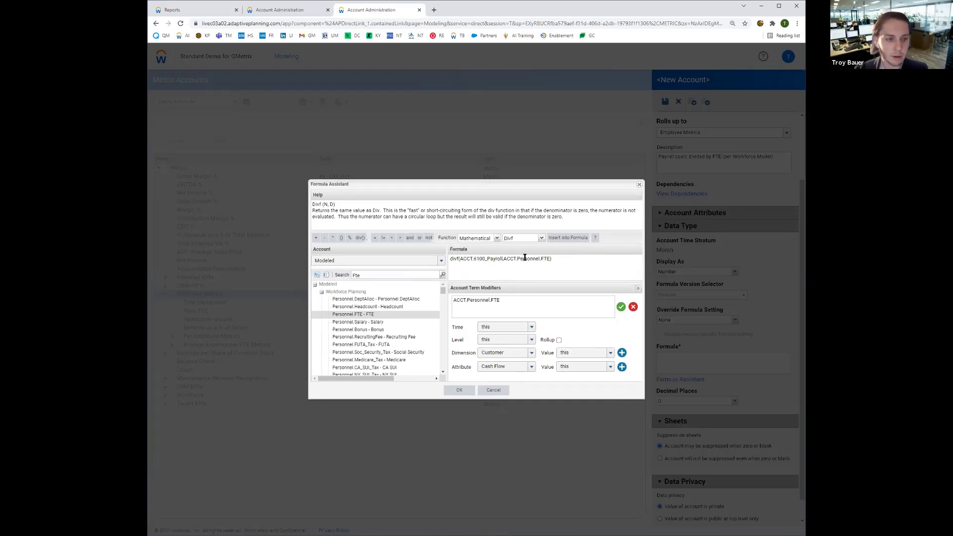
left_click(466, 391)
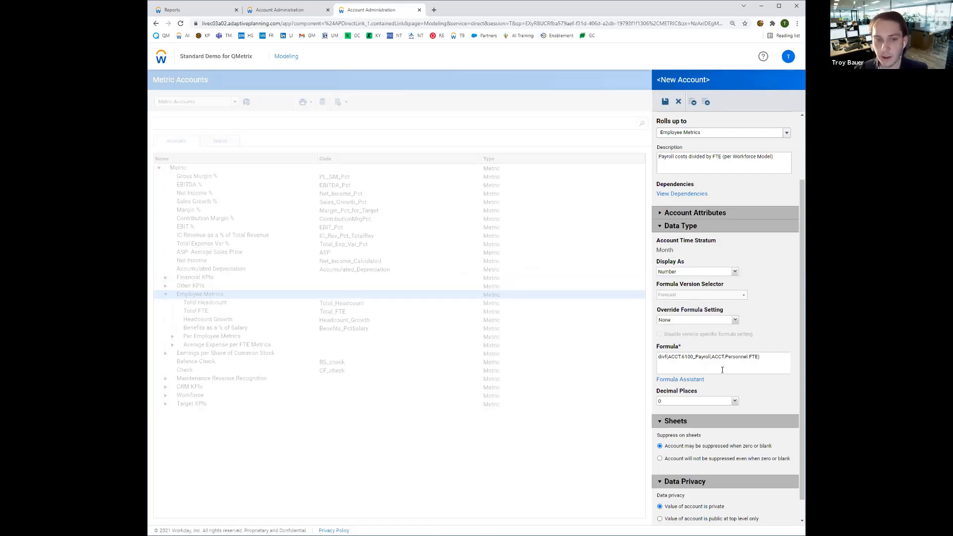
Reopen the formula, try accepting it without its closing parenthesis, and restore the parenthesis.
left_click(689, 383)
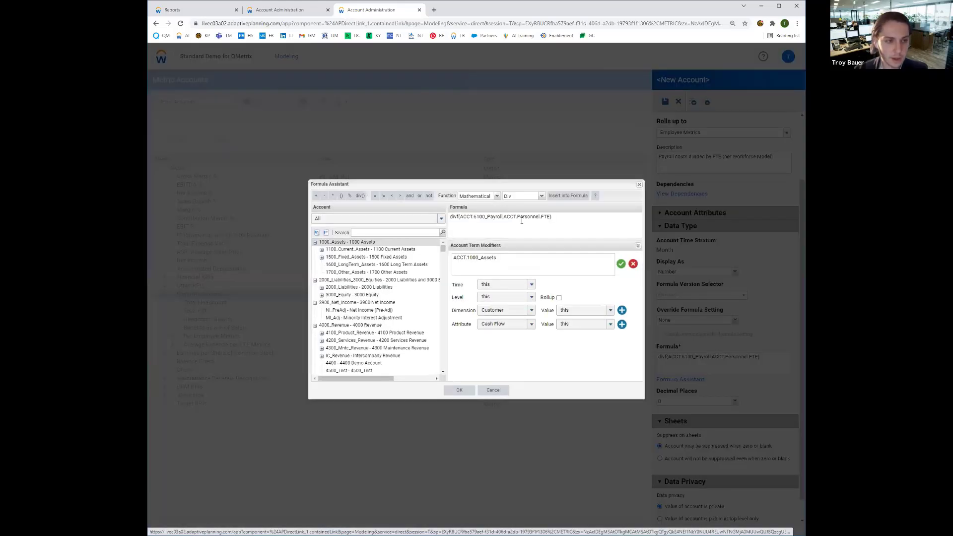
left_click(568, 217)
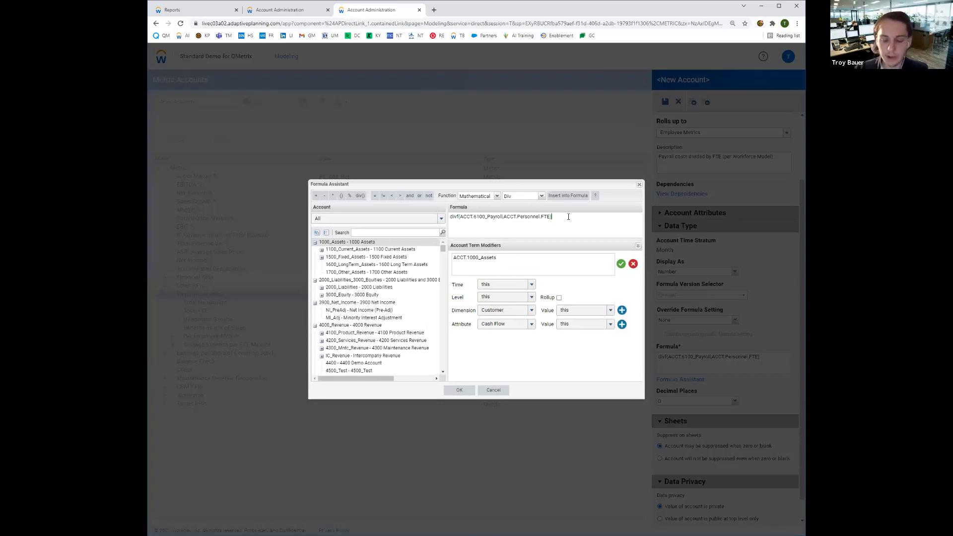
left_click(458, 390)
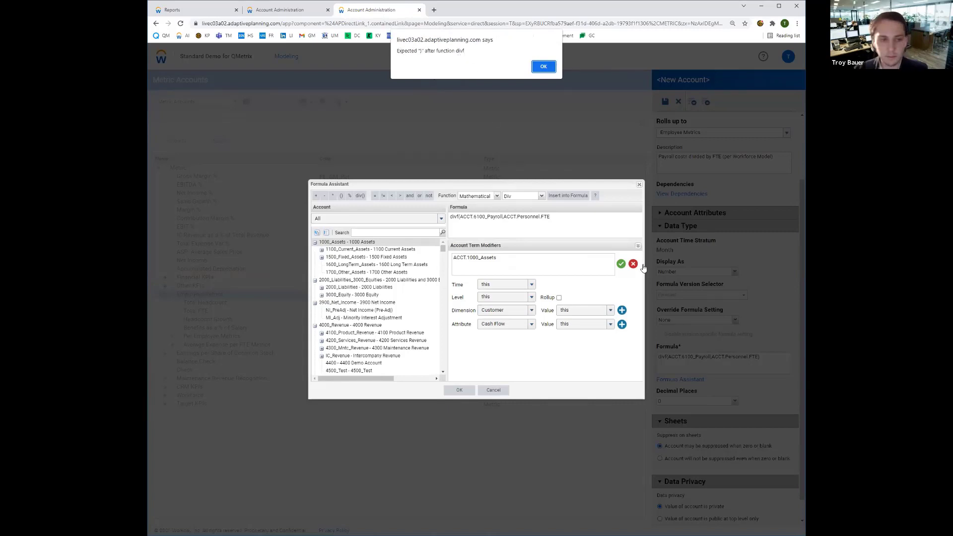
left_click(544, 66)
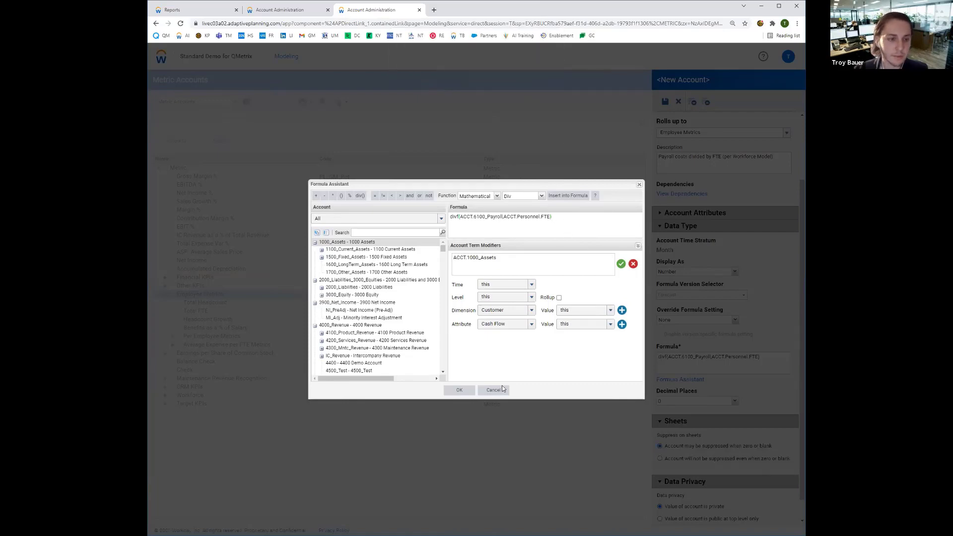
left_click(459, 390)
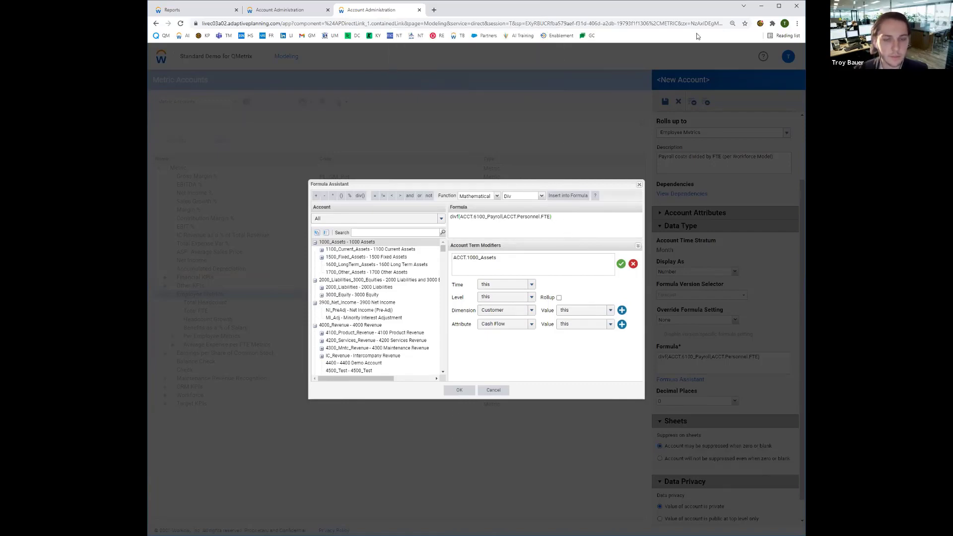
Save the new Cost per FTE account and move it to the first position under Employee Metrics.
scroll(694, 234, "up", 3)
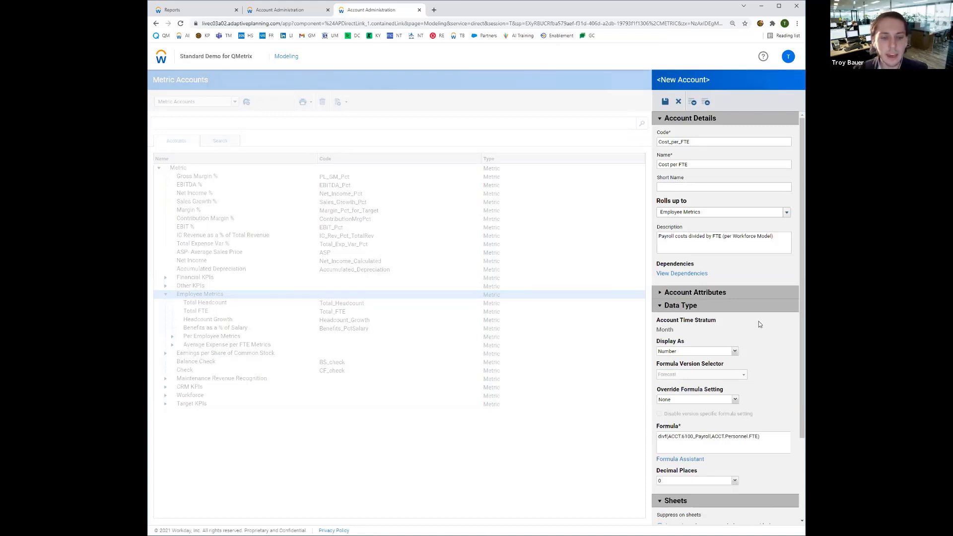
left_click(681, 436)
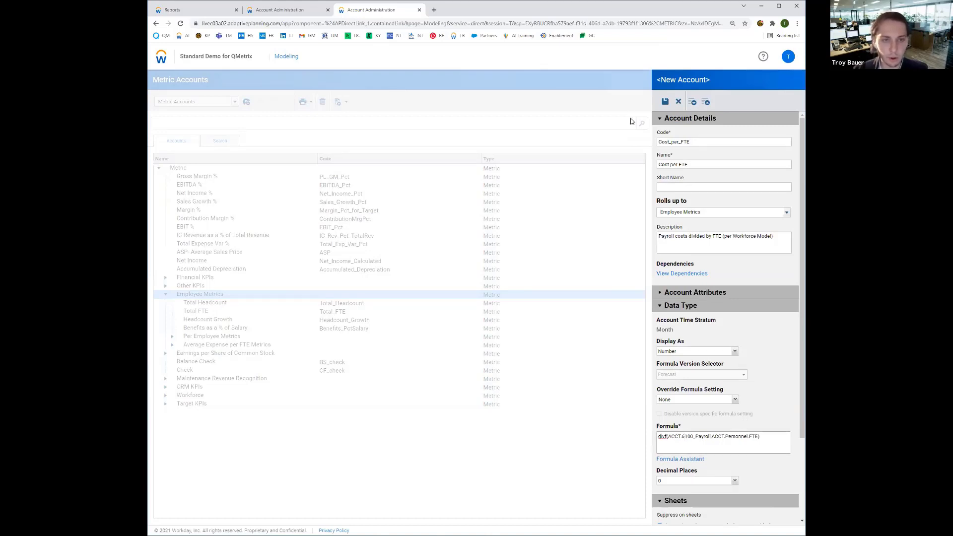
left_click(664, 101)
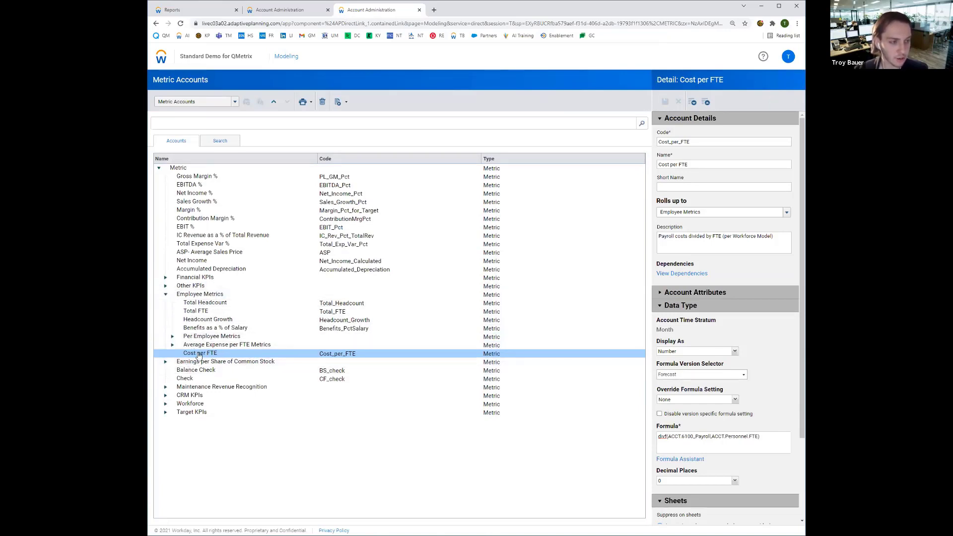
left_click_drag(199, 355, 211, 298)
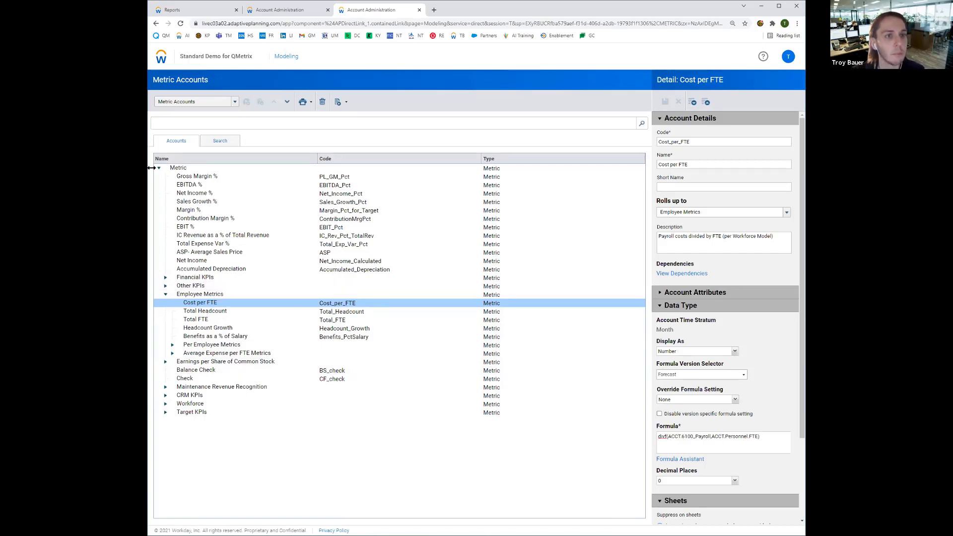
Rename the metric account as Cost per FTE - Metric to distinguish it from the report's calculation, and save it.
left_click(198, 11)
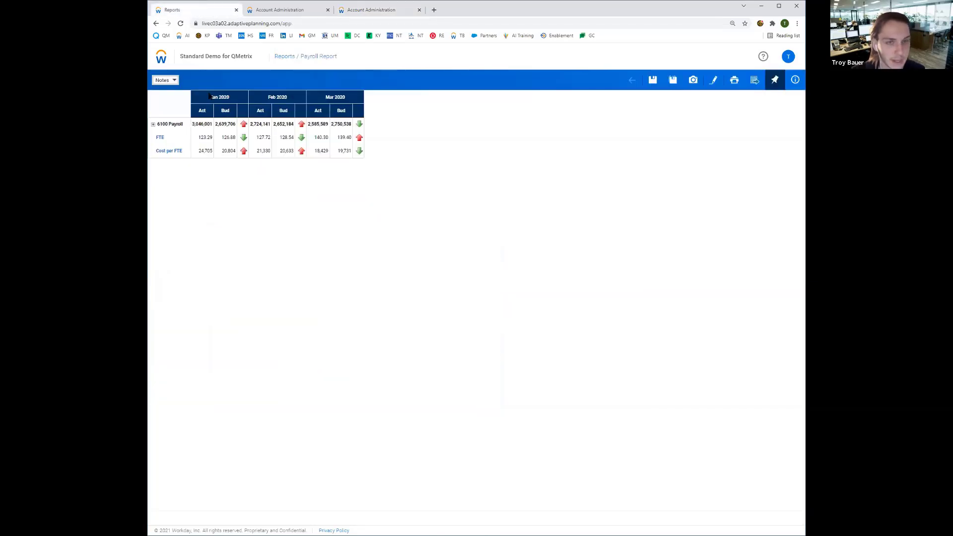
left_click(375, 14)
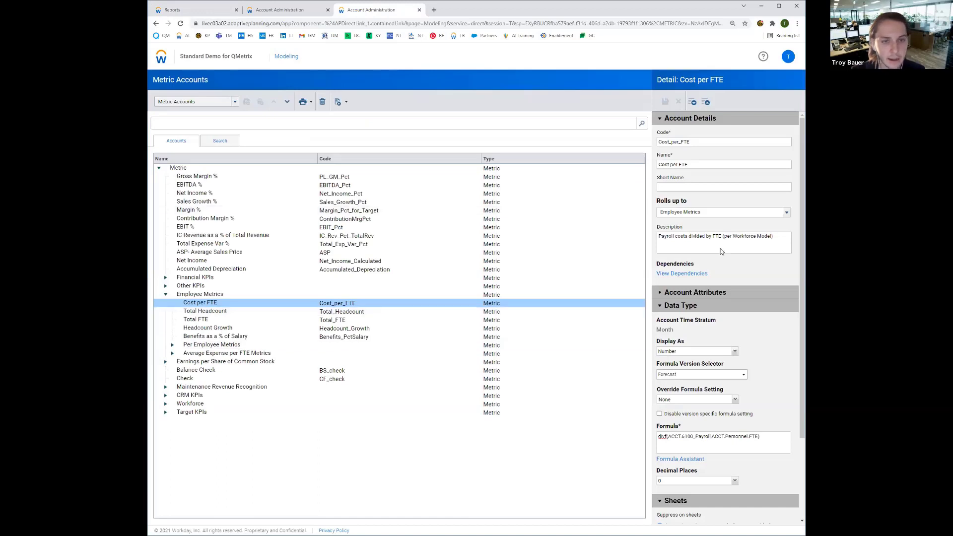
left_click(736, 160)
type("- Metric")
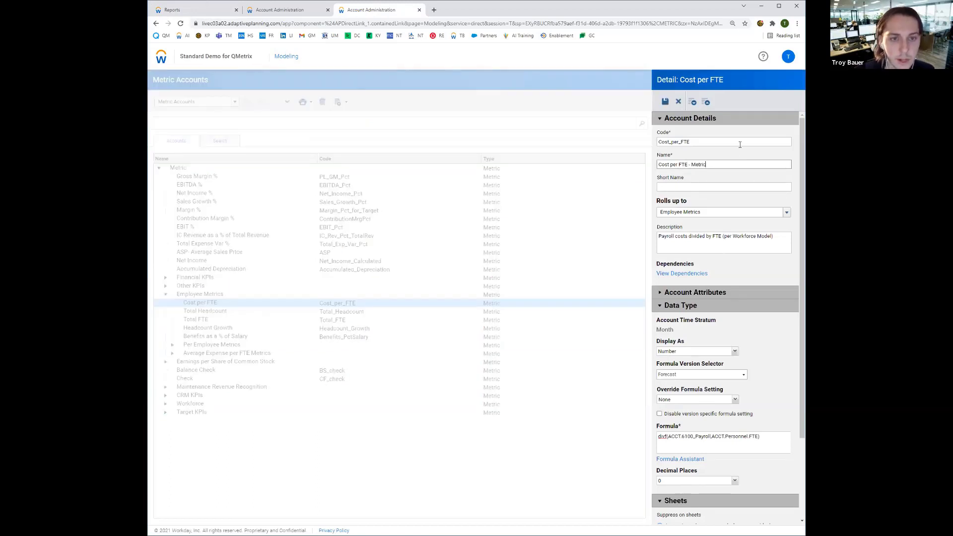
left_click(664, 102)
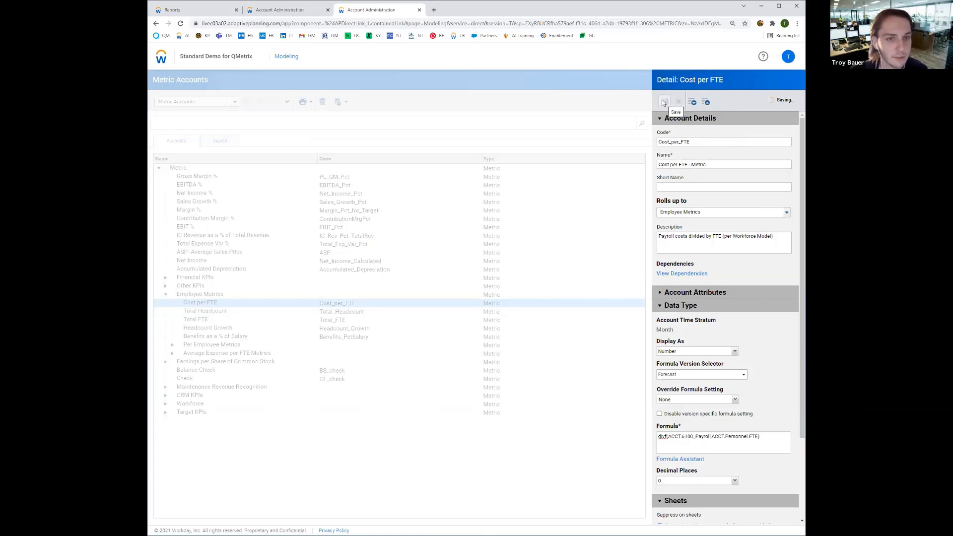
Open the Payroll Report for editing and display the available account groups.
left_click(189, 9)
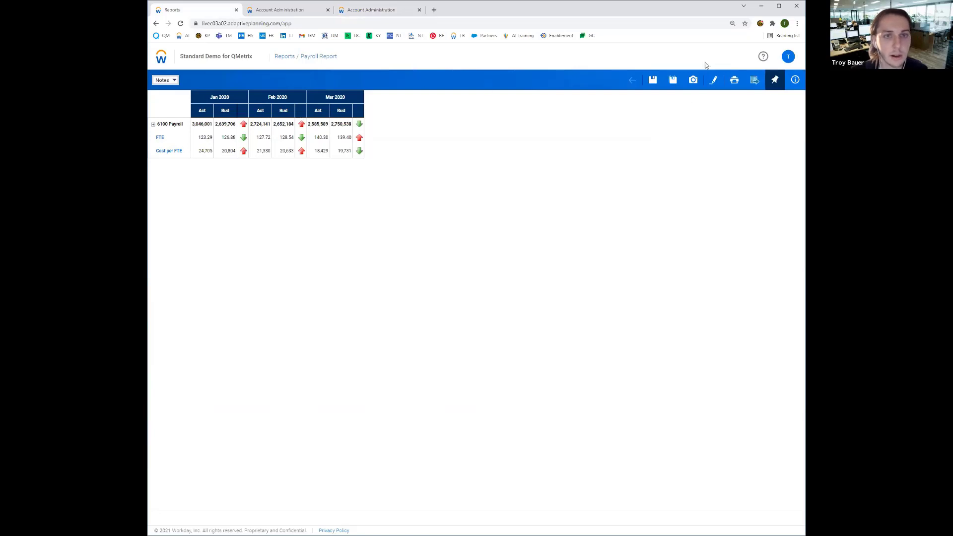
left_click(714, 82)
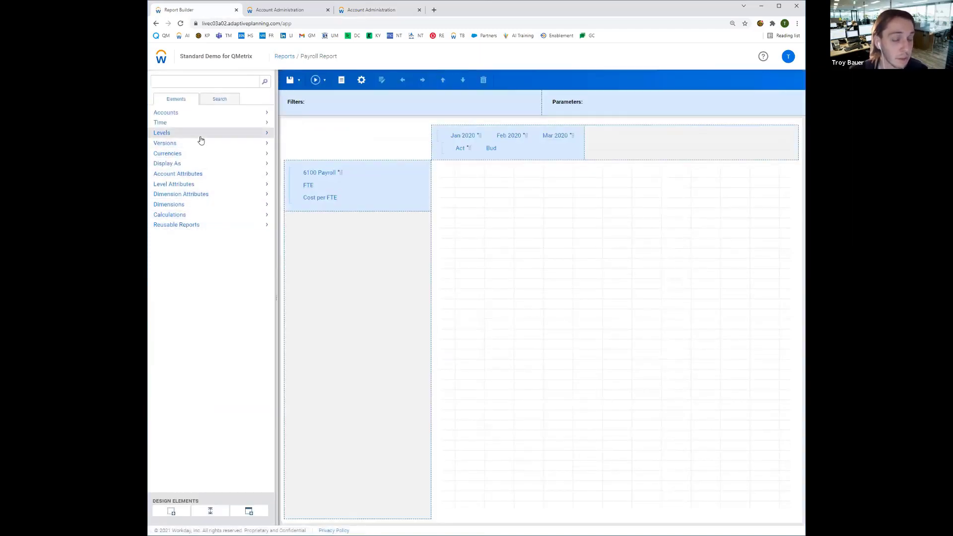
left_click(188, 114)
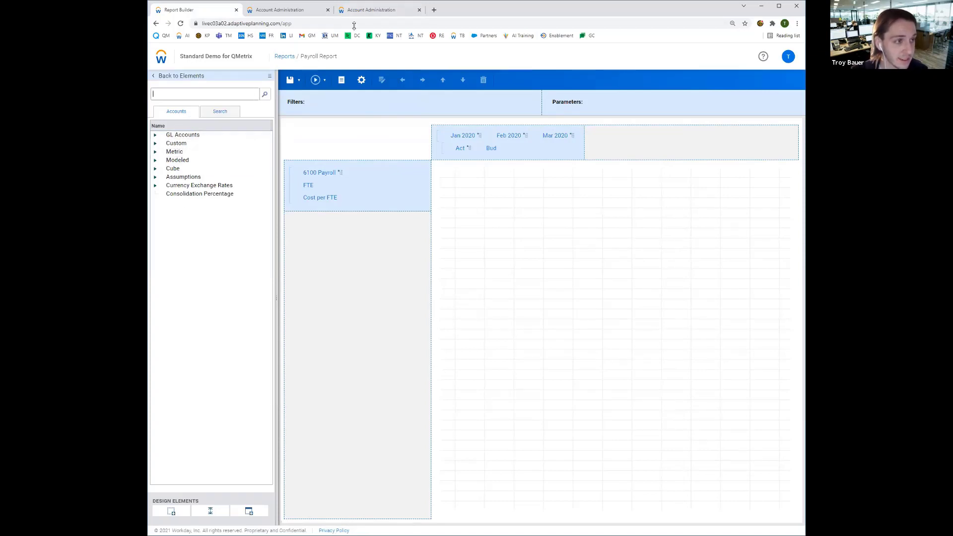
Compare the account types in Account Administration with the account groups offered in the report builder.
left_click(367, 13)
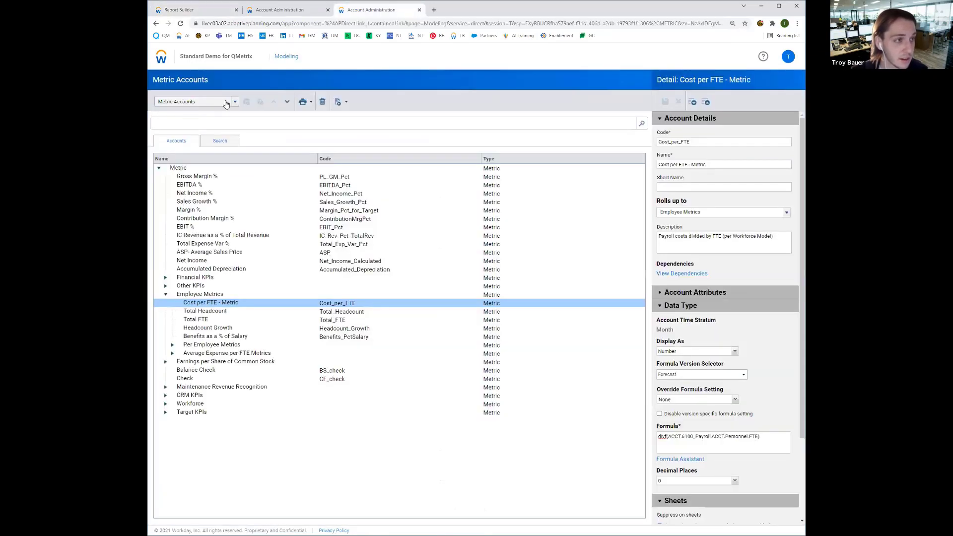
left_click(234, 102)
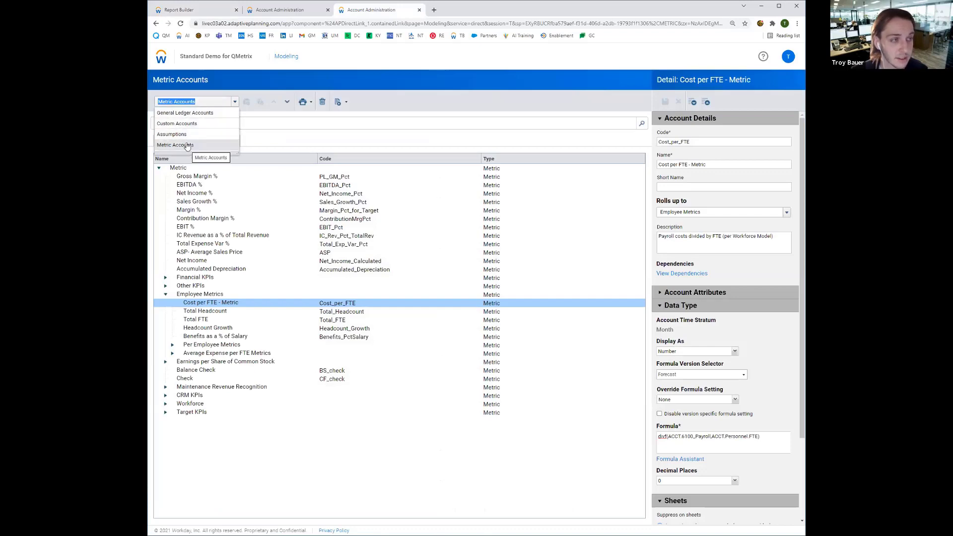
left_click(198, 11)
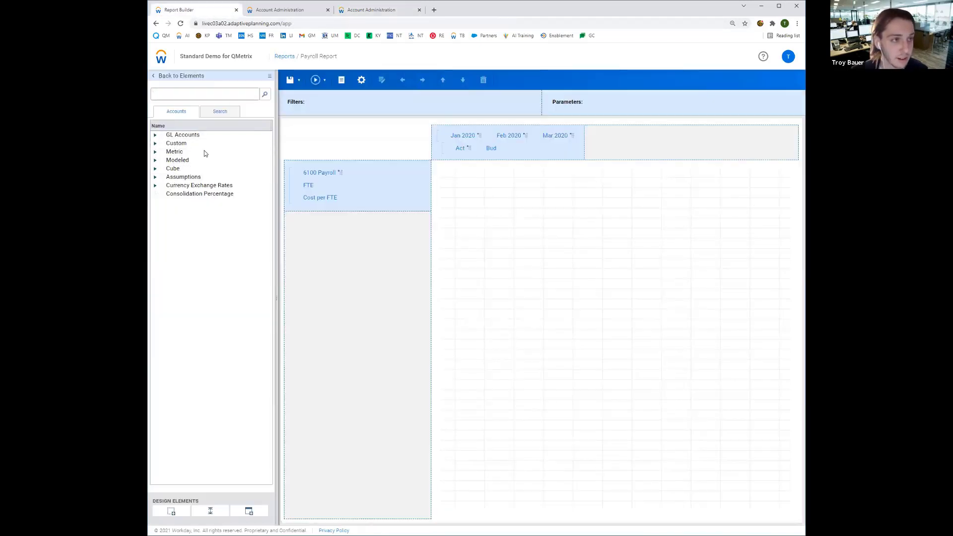
key("ctrl+shift+Tab")
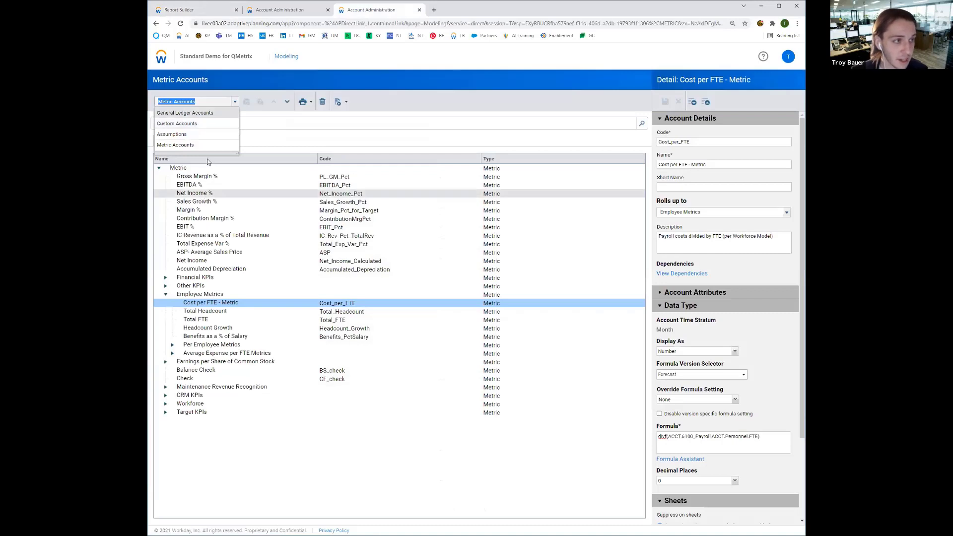
Add Cost per FTE - Metric from Employee Metrics as a row below Cost per FTE, and save and run the report.
left_click(179, 11)
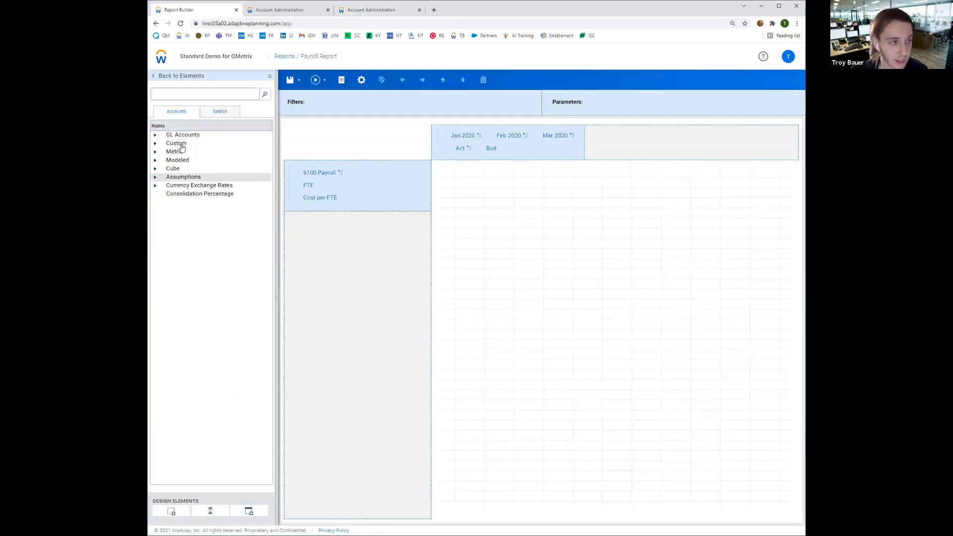
left_click(155, 151)
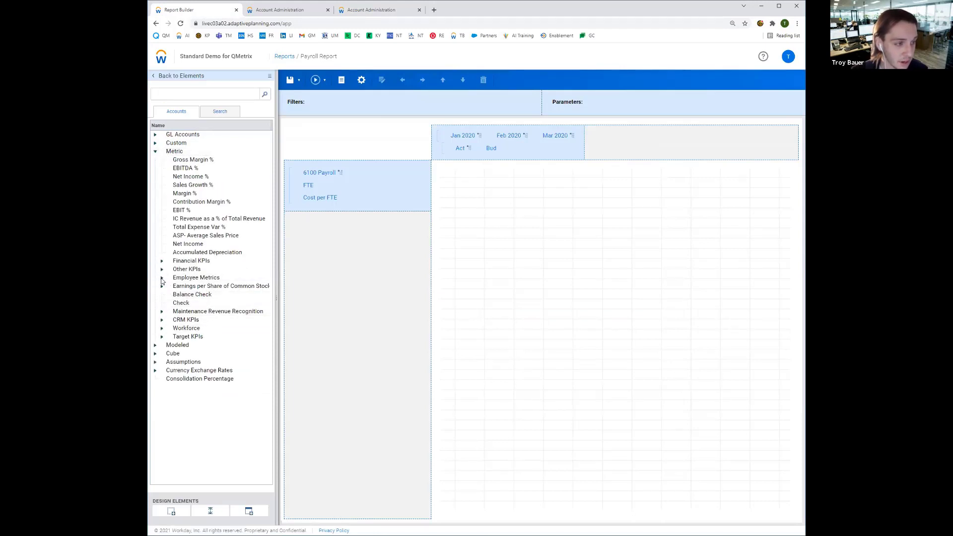
left_click(162, 279)
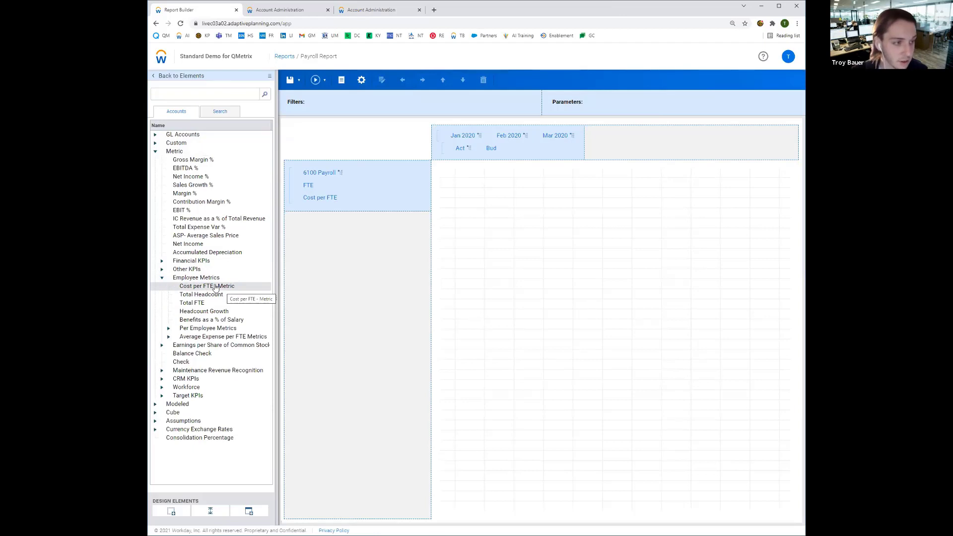
left_click_drag(215, 287, 308, 217)
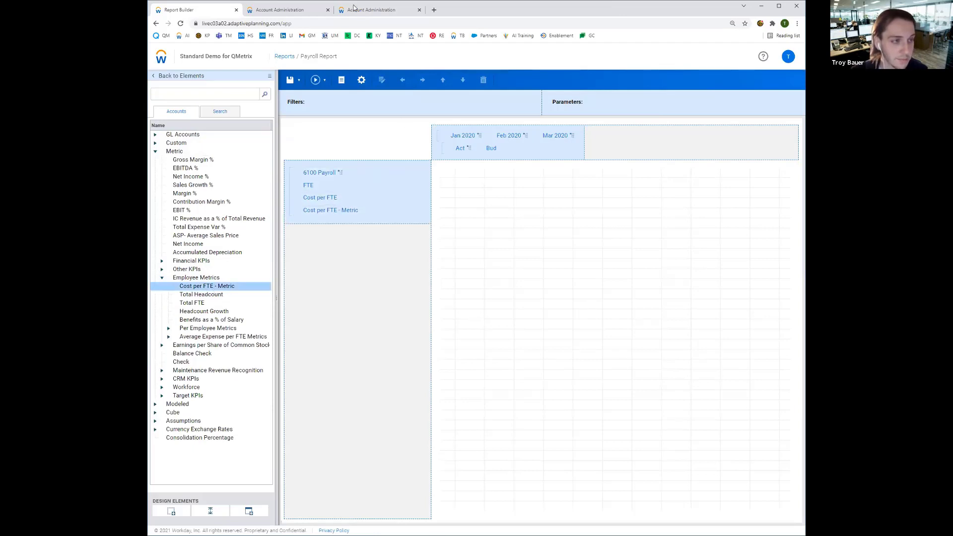
left_click(299, 82)
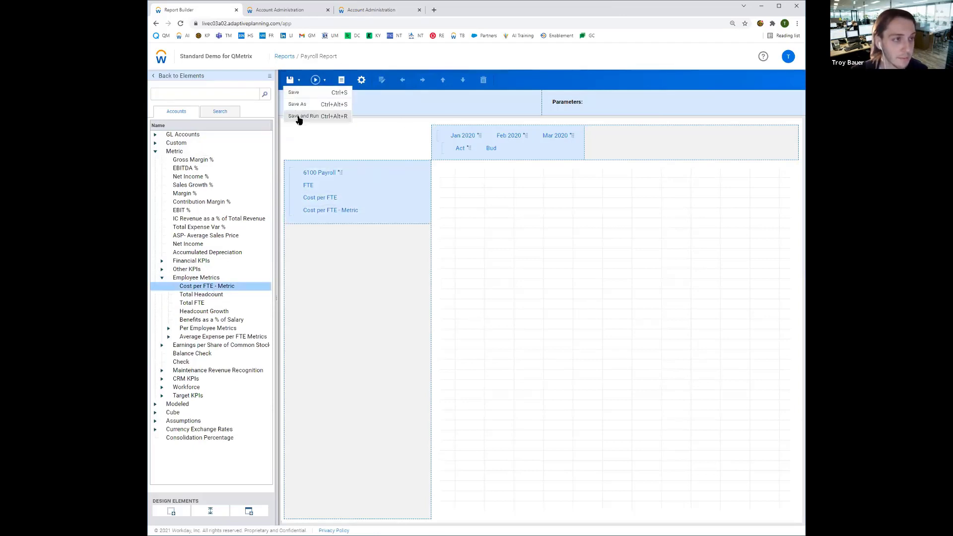
left_click(300, 119)
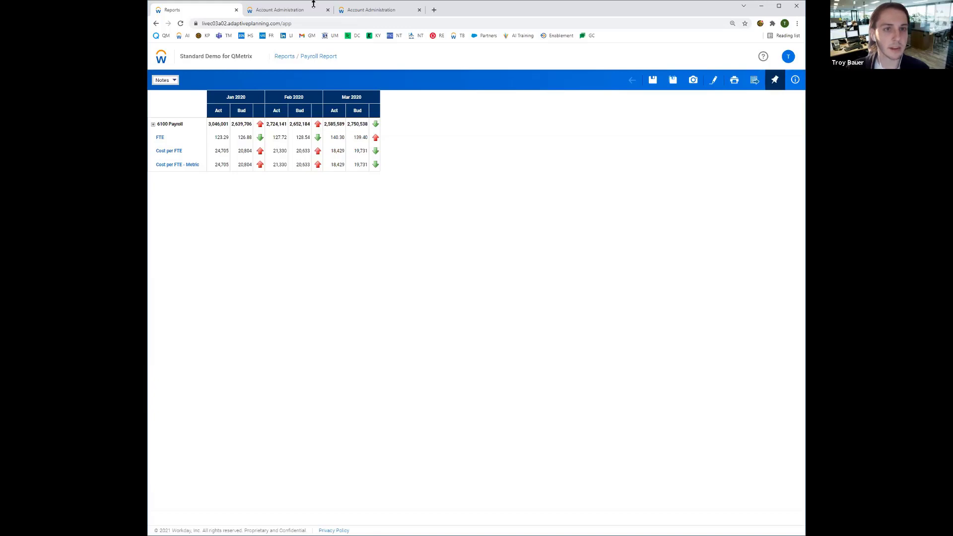
Open the Reports overview in a separate browser tab and start a new matrix report from the personal reports.
left_click(160, 62)
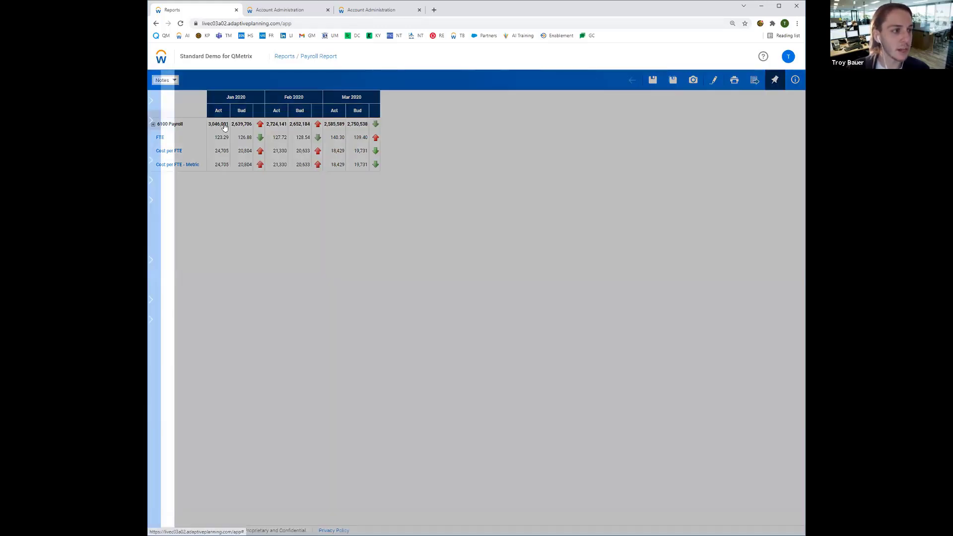
middle_click(183, 121)
left_click(279, 14)
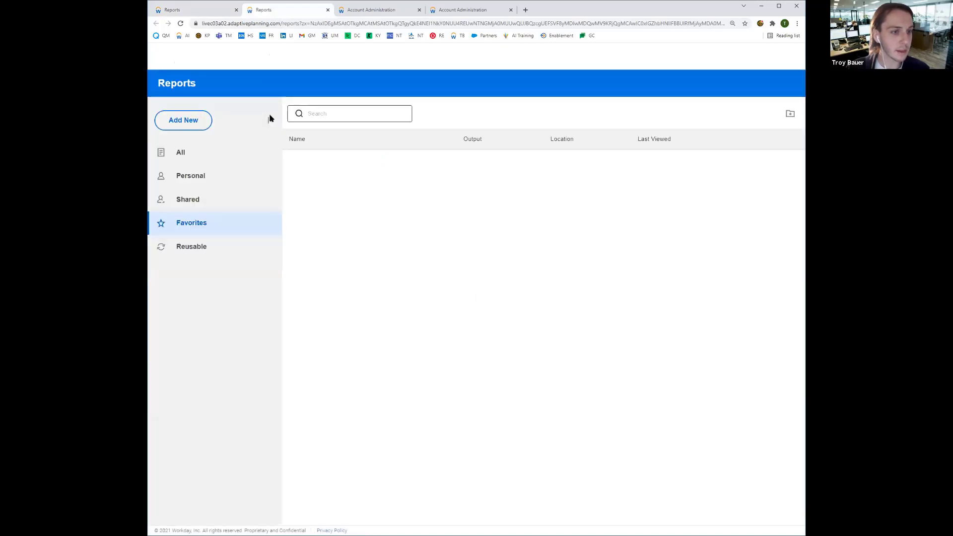
left_click(206, 178)
left_click(172, 126)
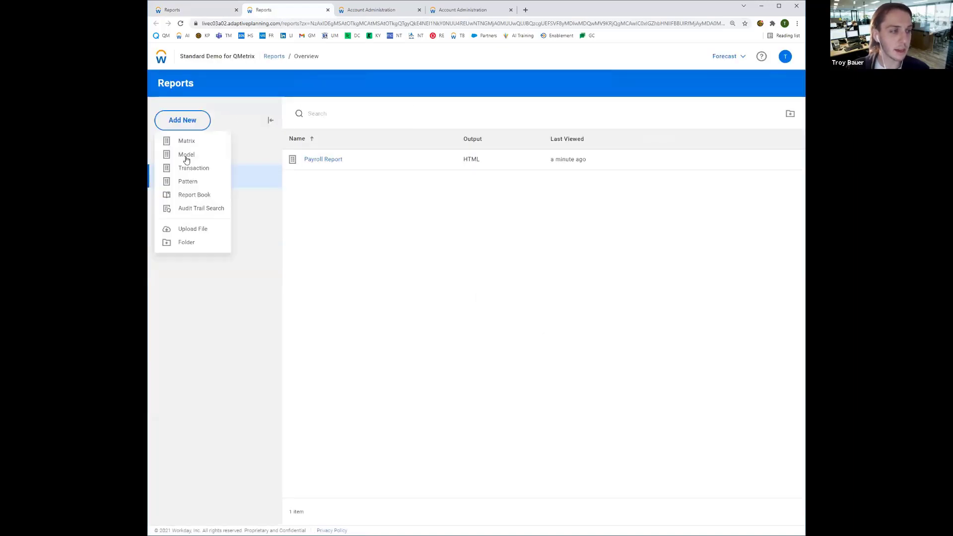
left_click(185, 147)
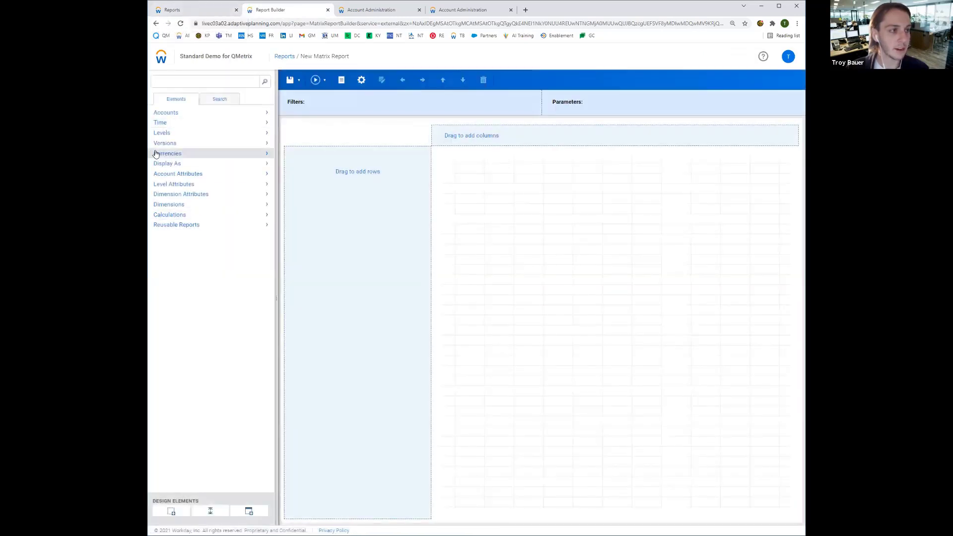
Display the Employee Metrics accounts within the Metric account group of the new matrix report.
left_click(170, 113)
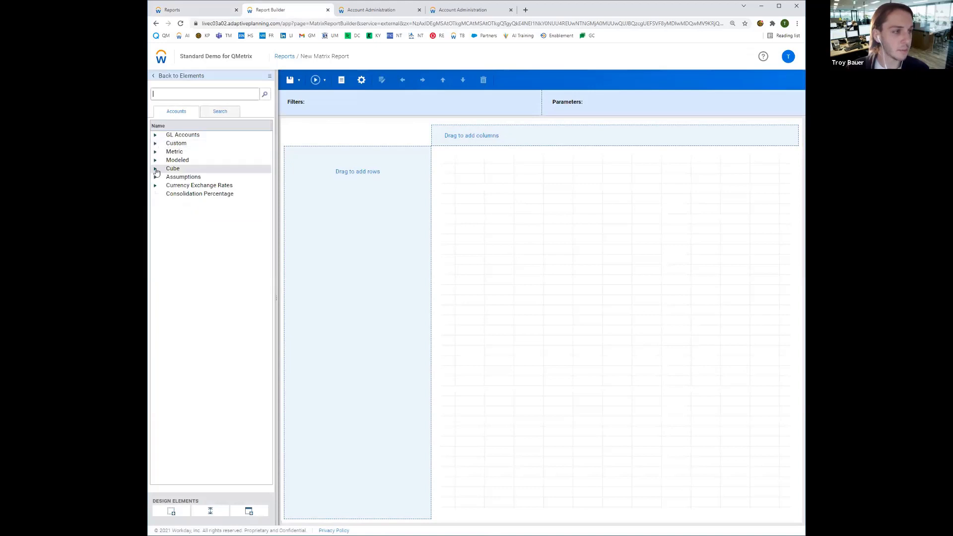
left_click(155, 152)
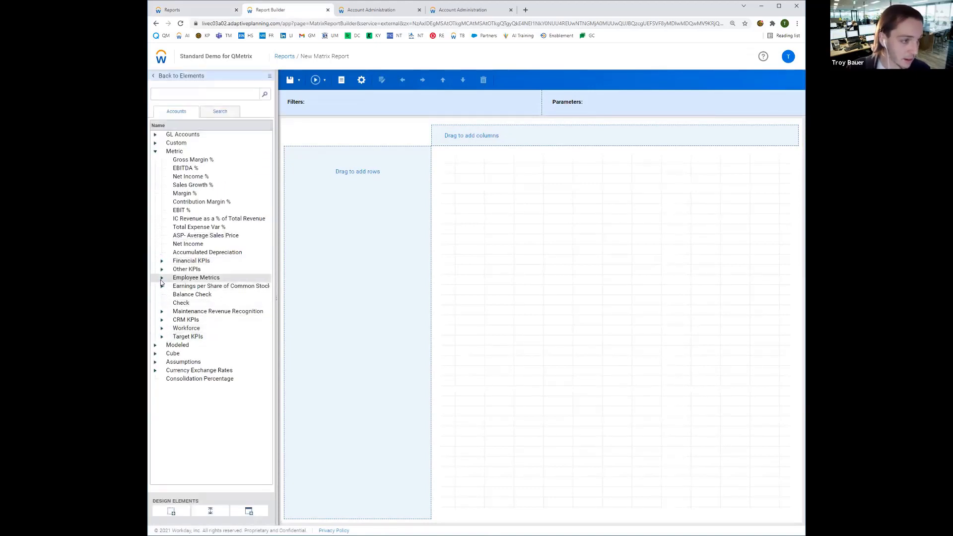
left_click(161, 278)
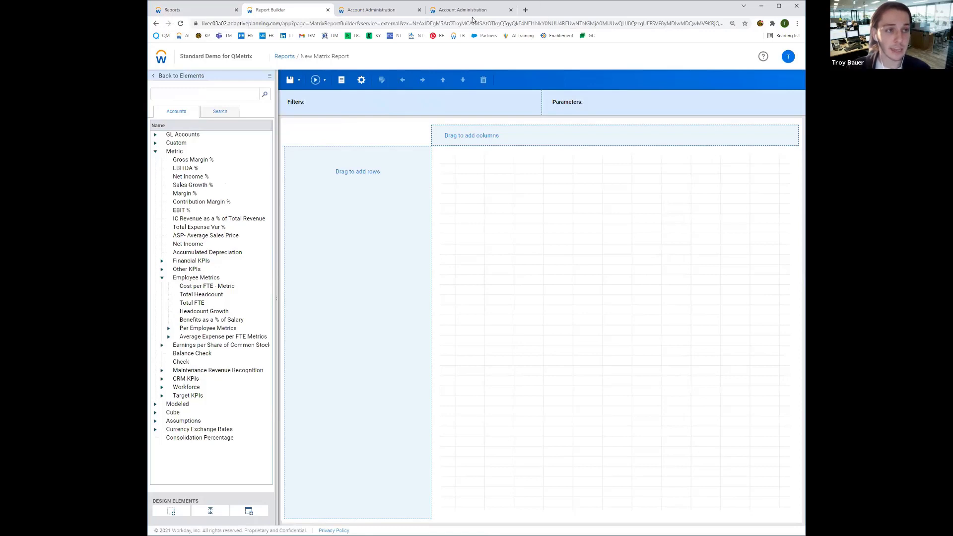
Break down Cost per FTE - Metric by level in the Payroll Report, and return to the summary view.
left_click(195, 12)
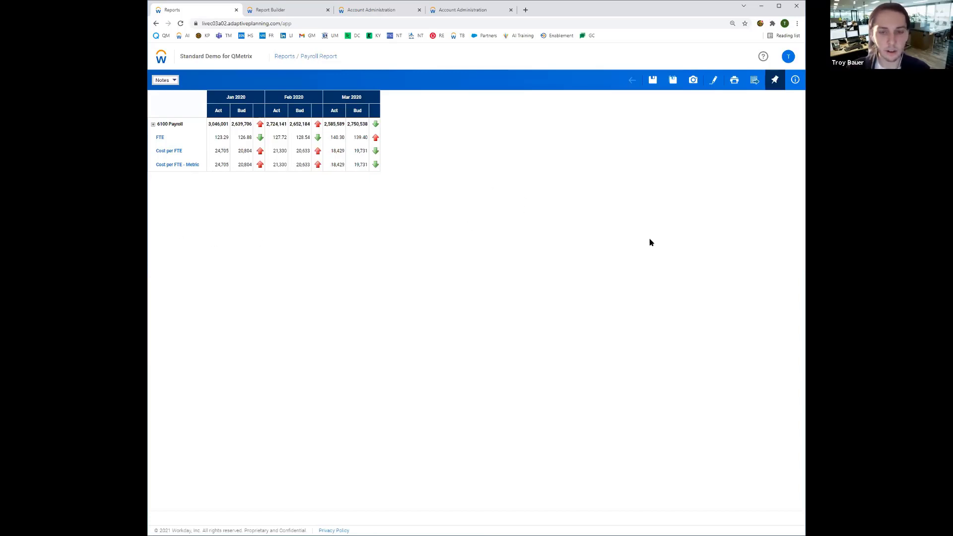
left_click(191, 167)
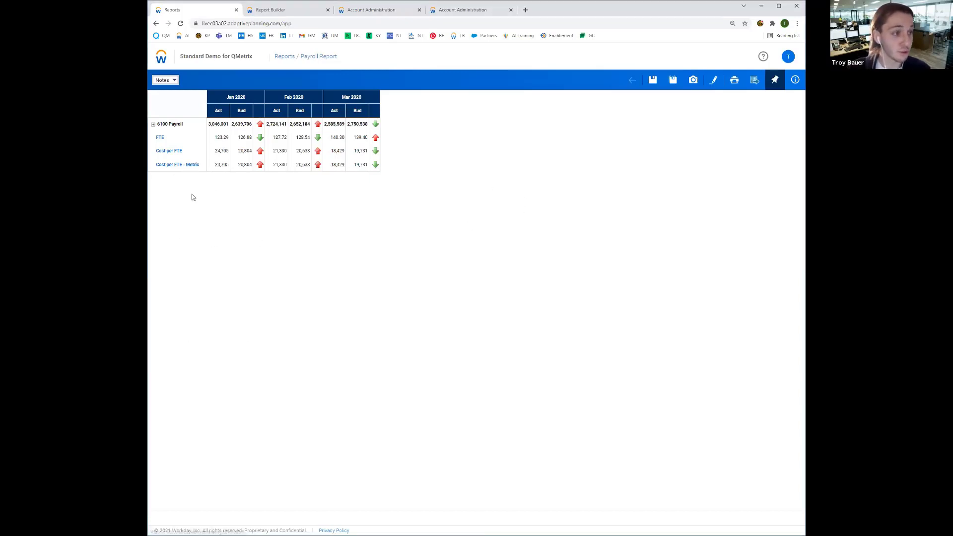
left_click(196, 183)
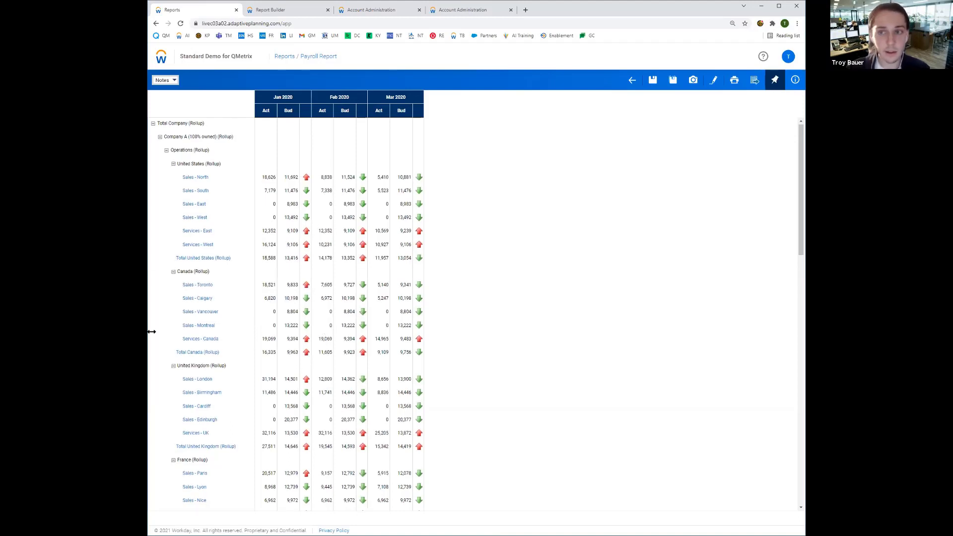
left_click(630, 80)
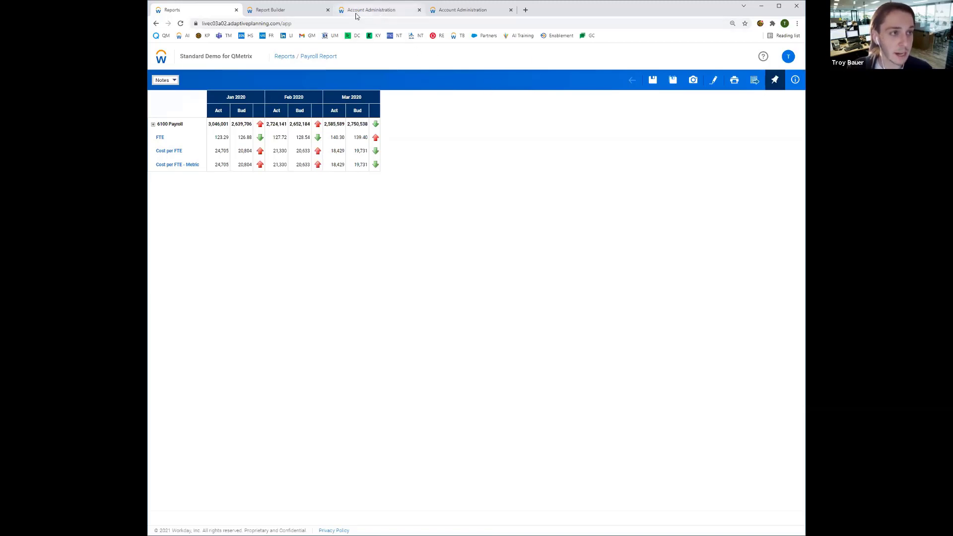
In Account Administration, select the Working Forecast formula version for Cost per FTE - Metric and set its override formula setting to Override Formula.
left_click(405, 10)
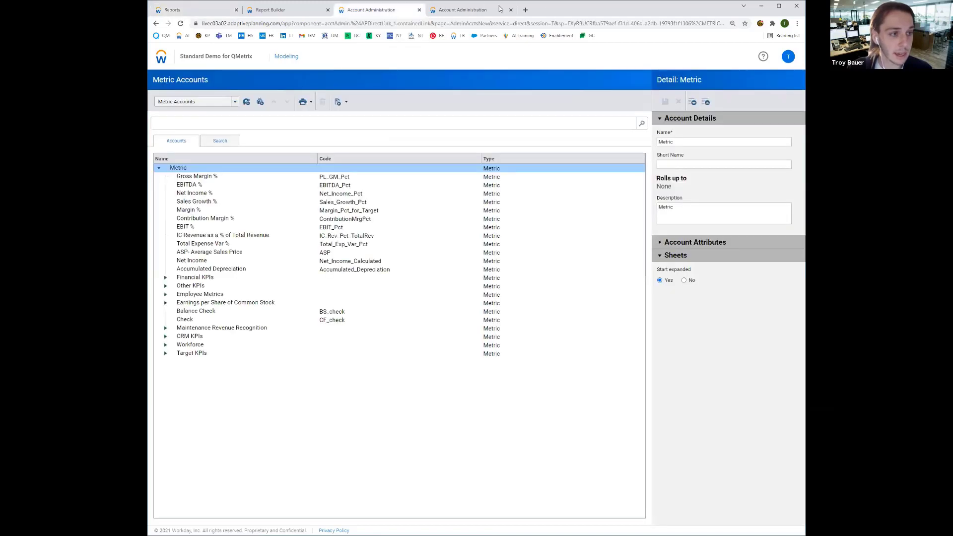
left_click(448, 9)
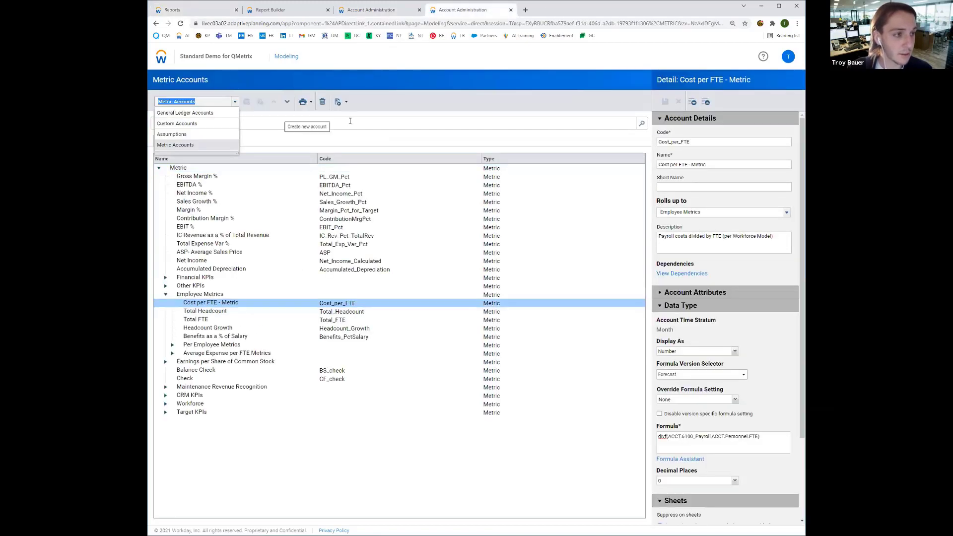
left_click(418, 100)
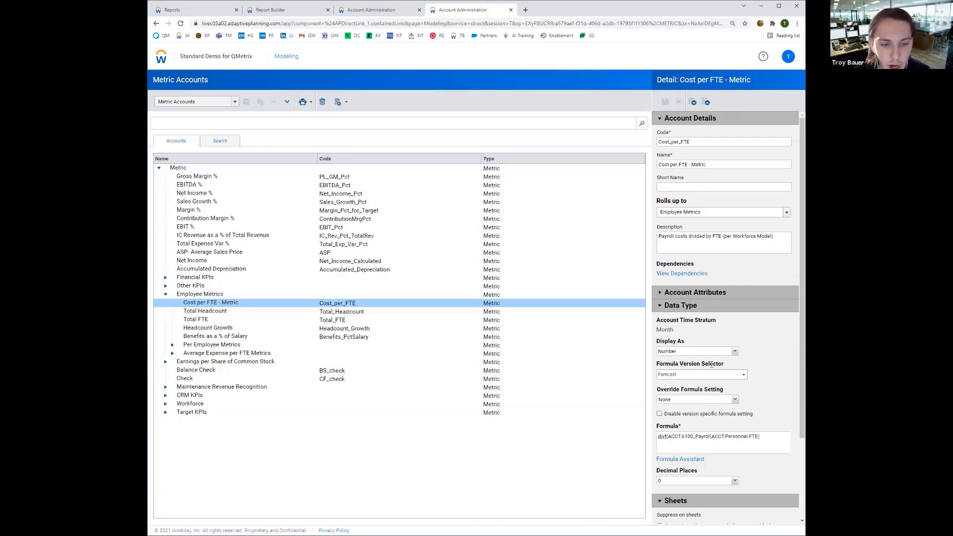
left_click(708, 376)
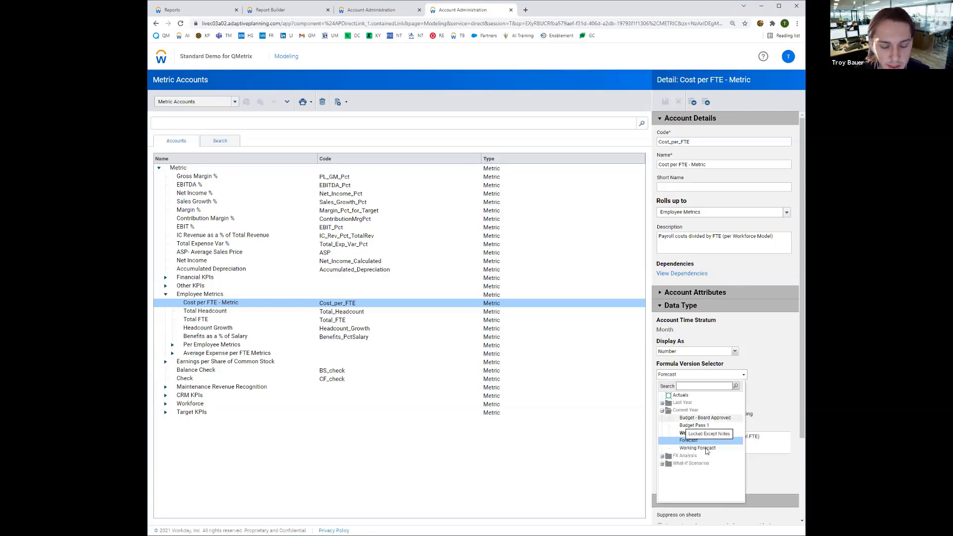
left_click(696, 448)
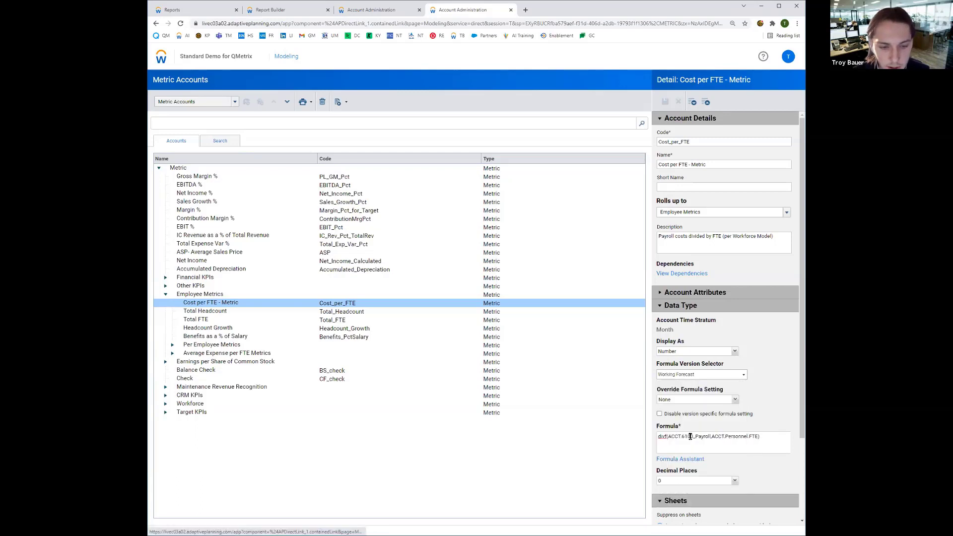
left_click(675, 400)
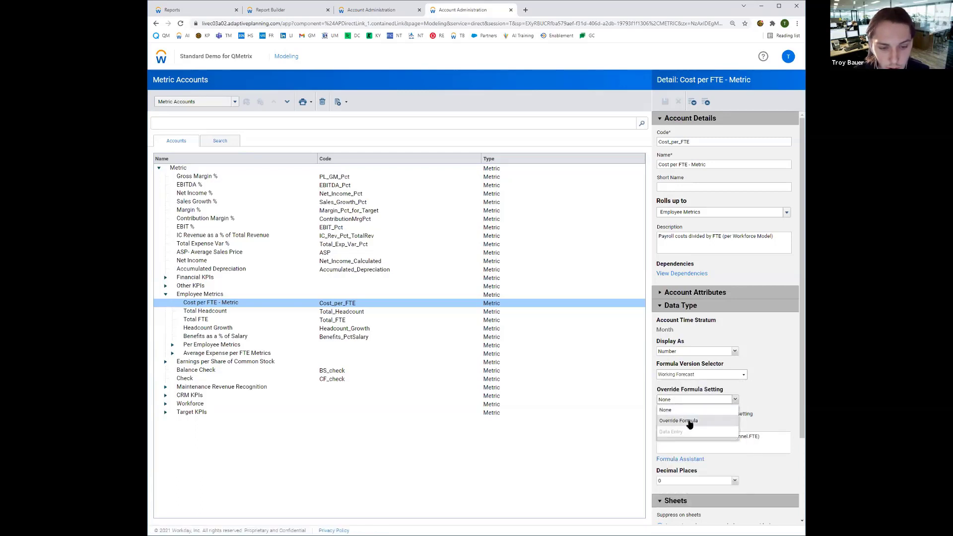
left_click(689, 422)
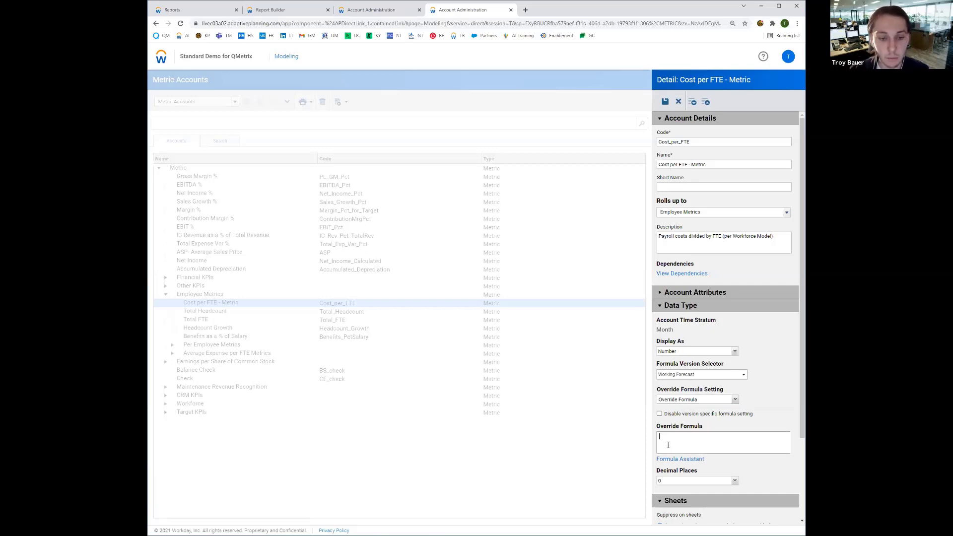
Review the version and override choices for Cost per FTE - Metric, and switch its formula version back to Forecast.
left_click(672, 377)
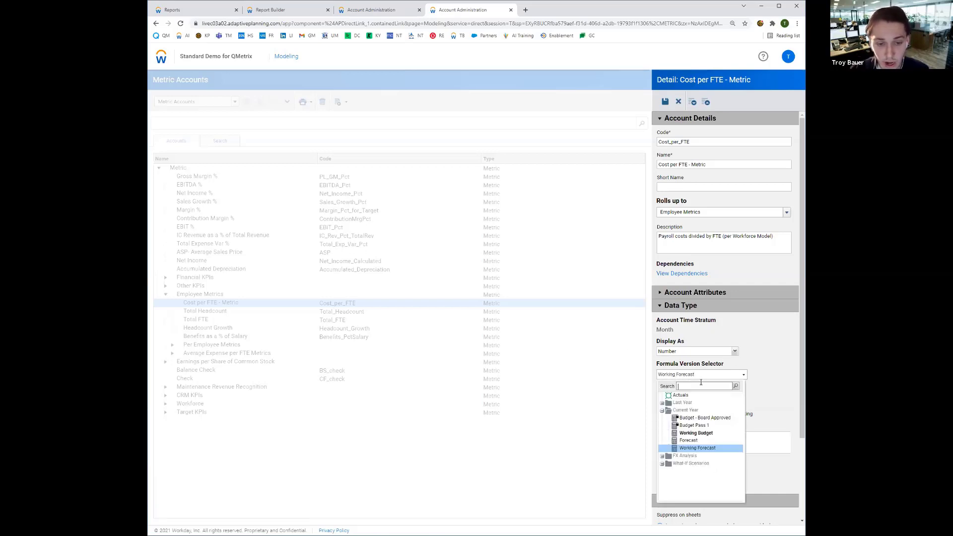
left_click(772, 390)
left_click(704, 444)
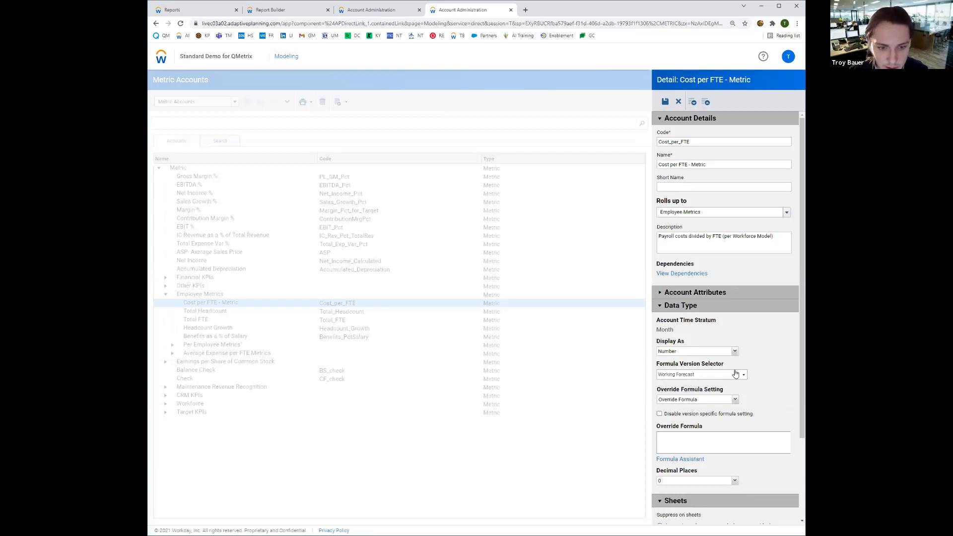
left_click(686, 401)
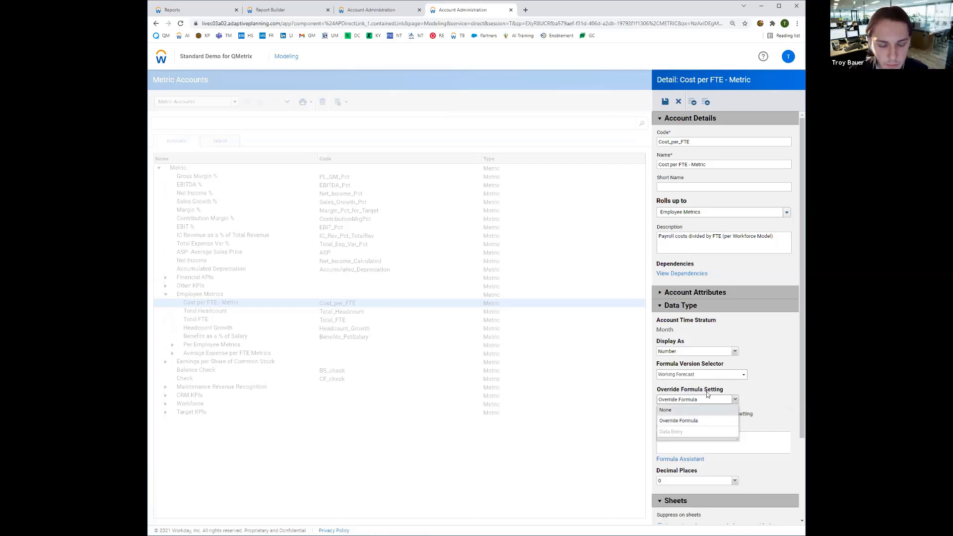
left_click(705, 374)
left_click(690, 441)
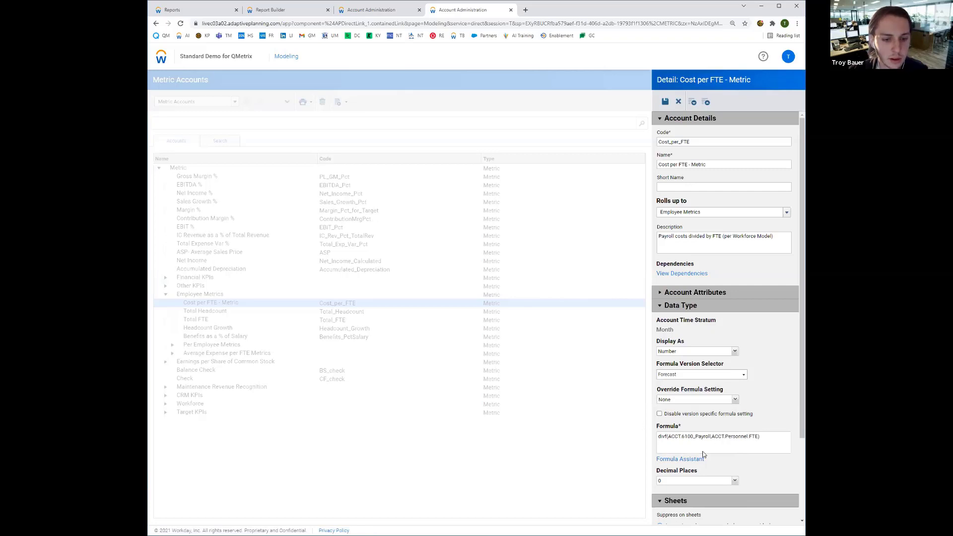
Examine the mathematical functions in the Formula Assistant, trying Floor, and discard all unsaved changes to Cost per FTE - Metric.
left_click(701, 456)
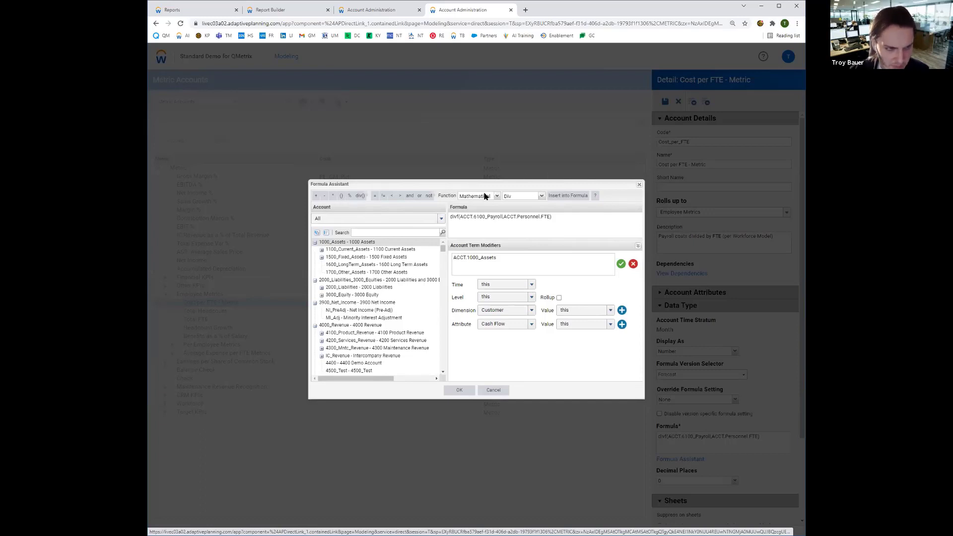
left_click(541, 195)
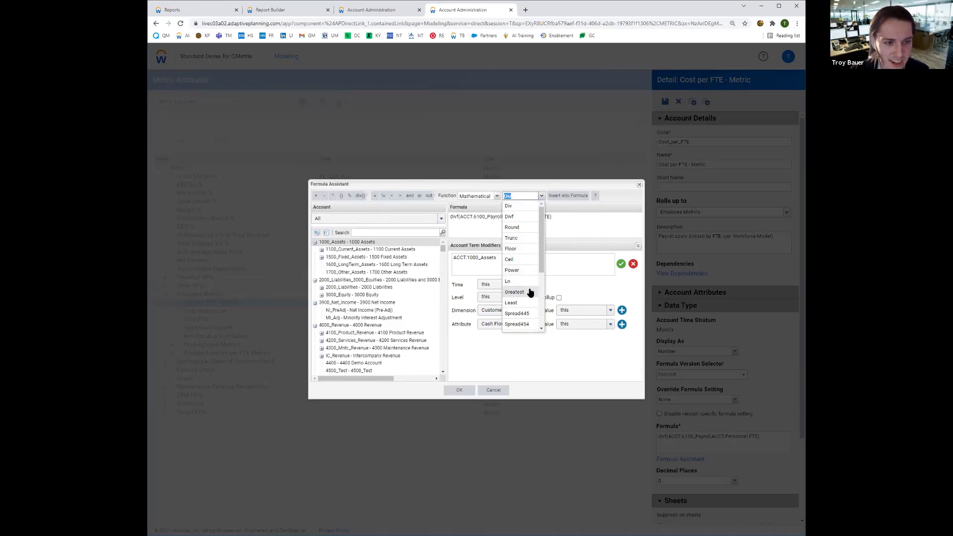
scroll(520, 287, "down", 3)
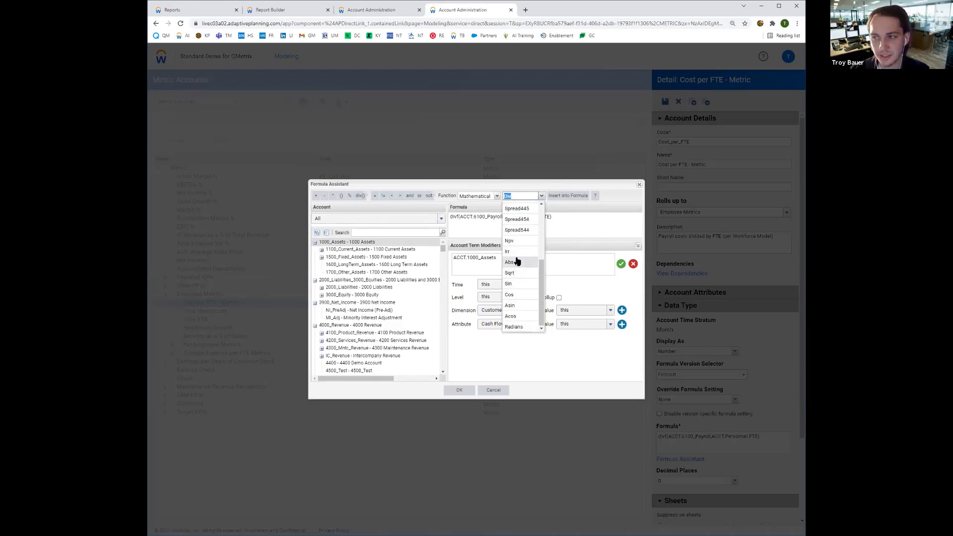
scroll(518, 281, "up", 3)
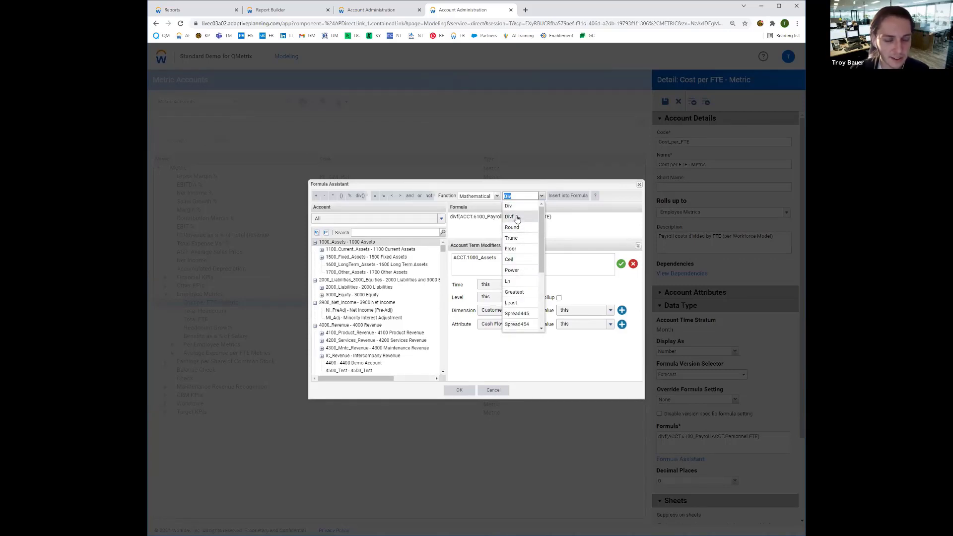
left_click(511, 249)
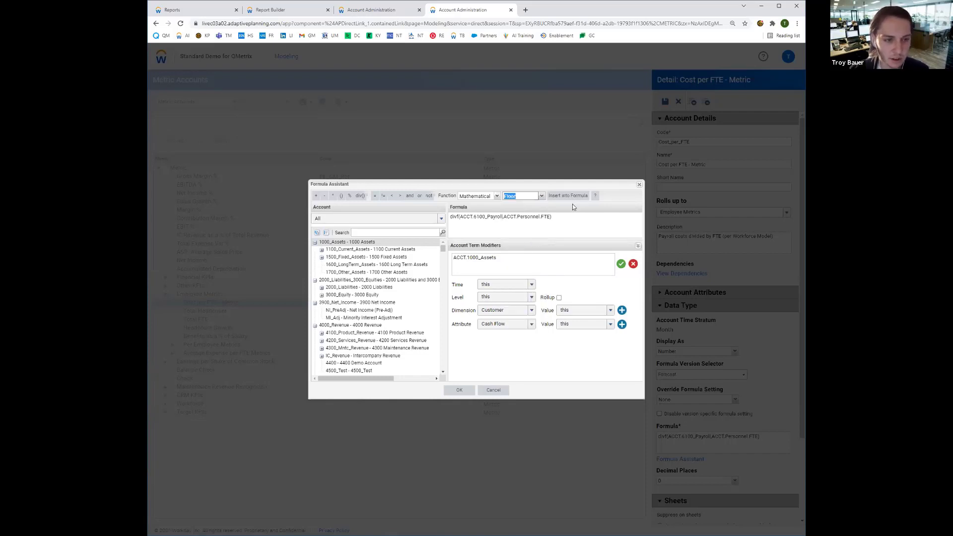
left_click(539, 195)
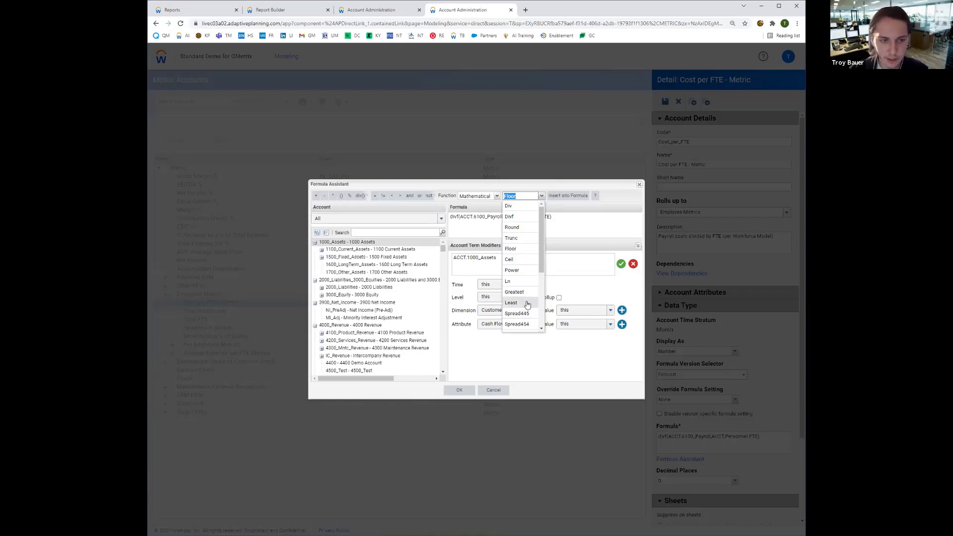
left_click(588, 239)
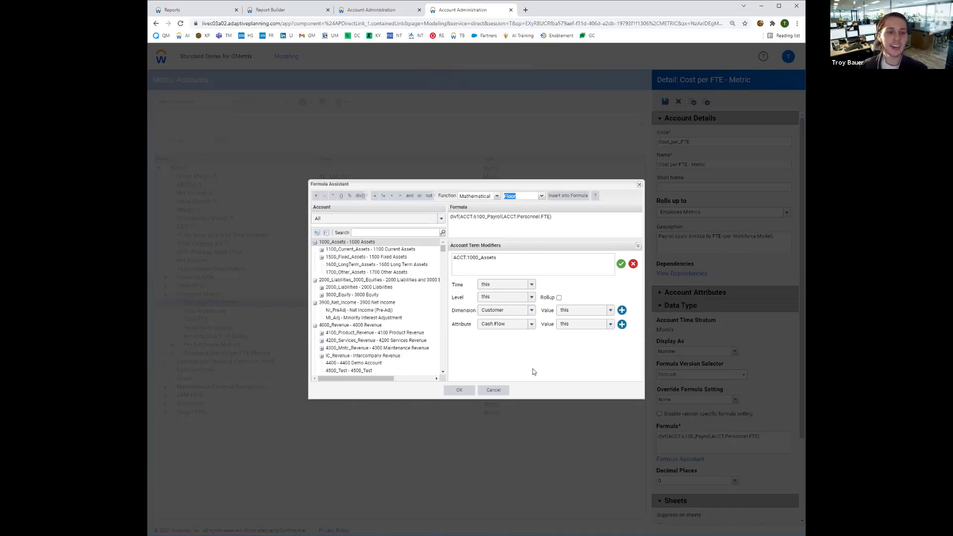
left_click(499, 391)
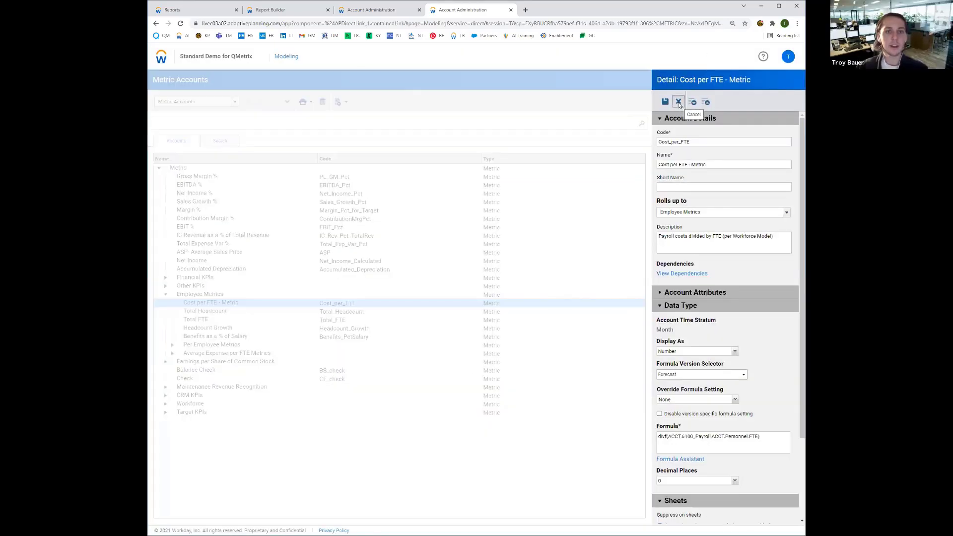
left_click(678, 101)
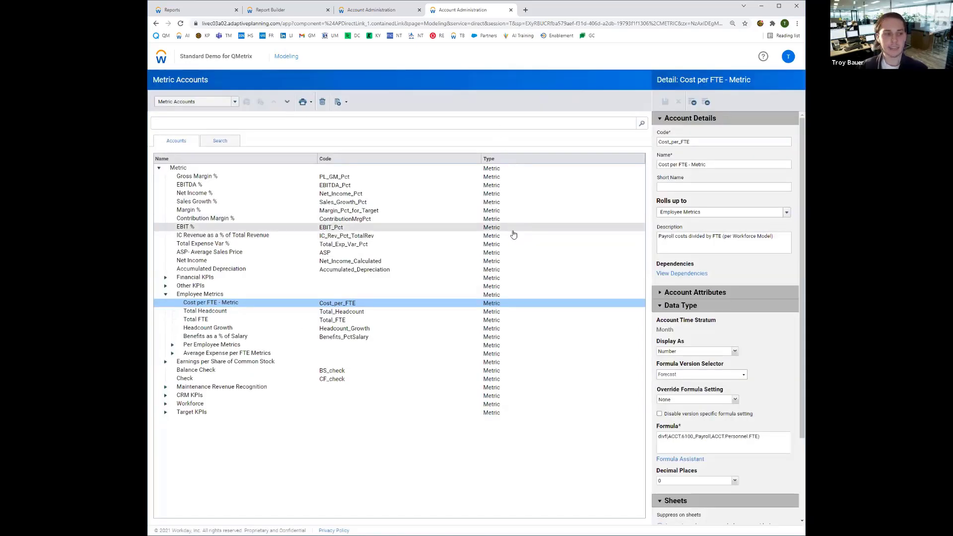
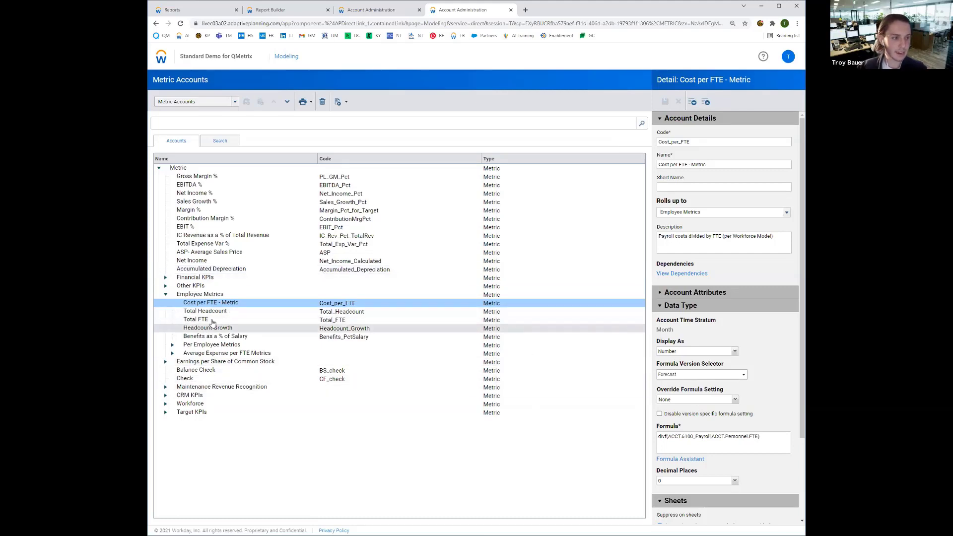
Examine the formula of the Total FTE metric account under Employee Metrics.
left_click(214, 320)
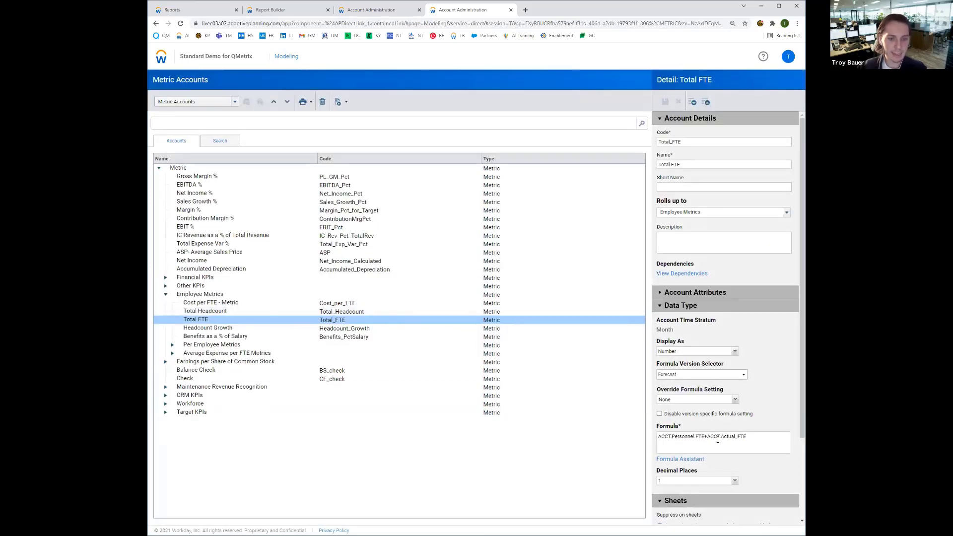
left_click_drag(750, 436, 699, 443)
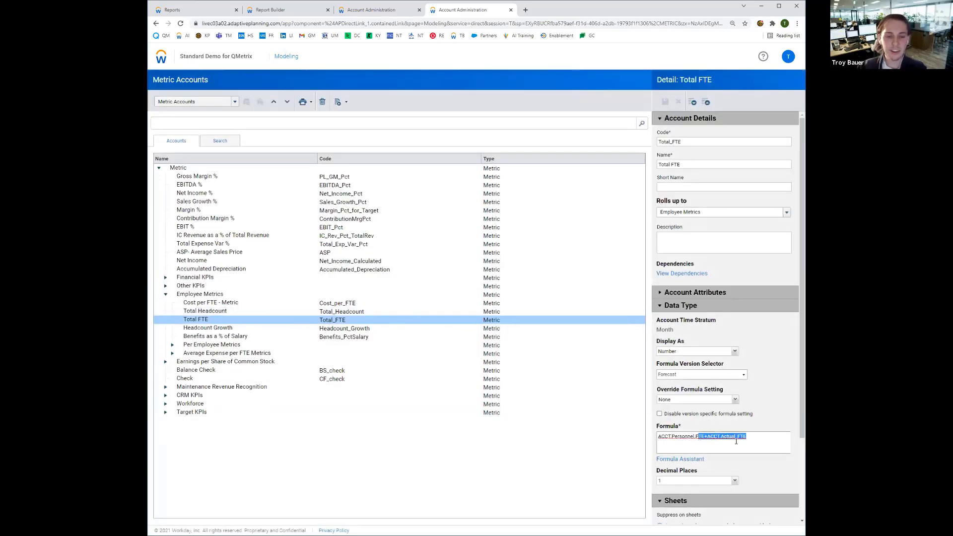
left_click(760, 437)
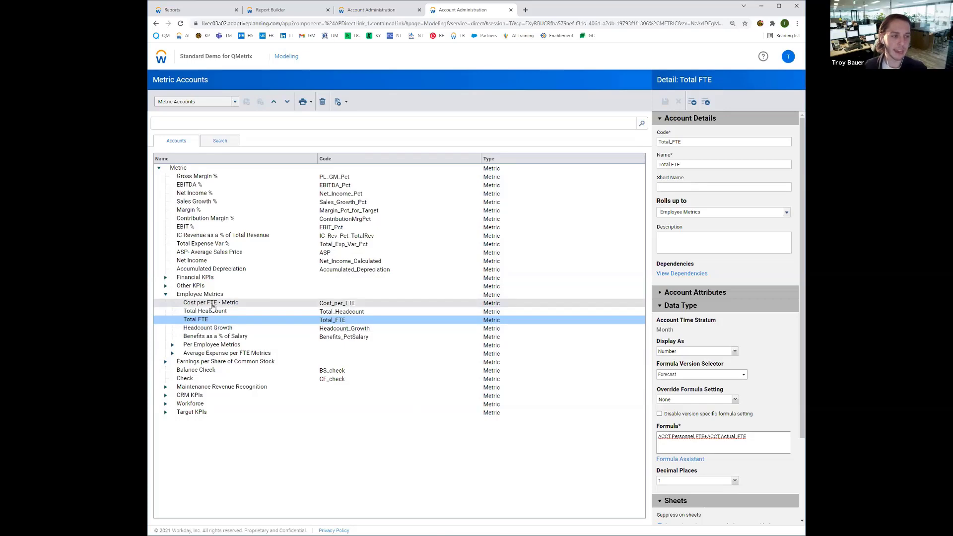
Select the Cost per FTE - Metric account to view its formula and discard any pending edits.
left_click(214, 304)
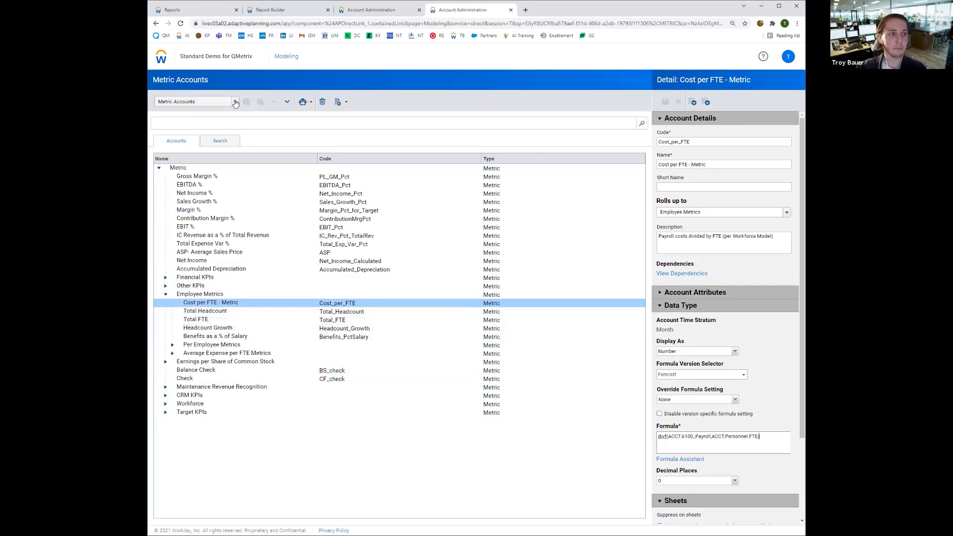
left_click(235, 103)
left_click(678, 102)
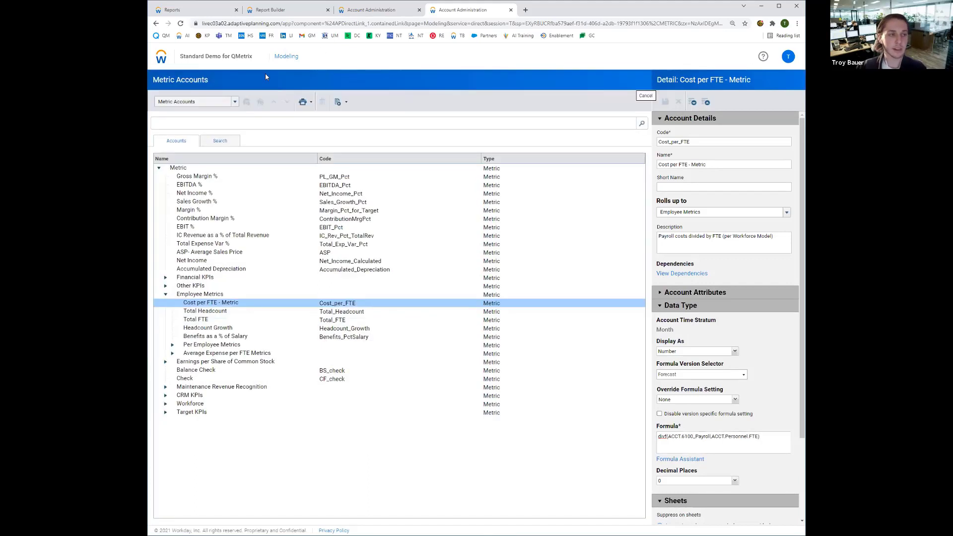
In Custom Accounts, examine the master formula settings of US Sales Bud/Fcst under CRM - Sales Planning, Budget/Fcst Data.
left_click(235, 102)
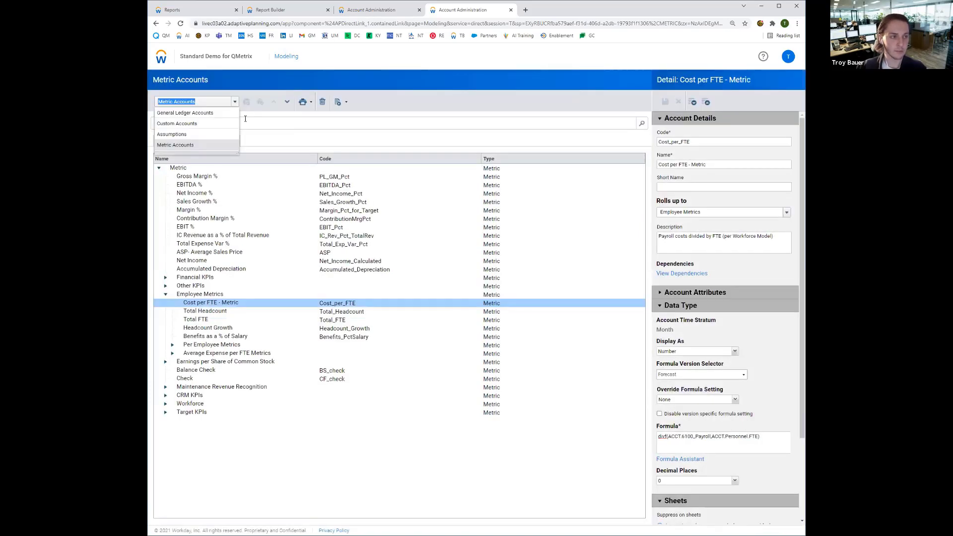
left_click(207, 124)
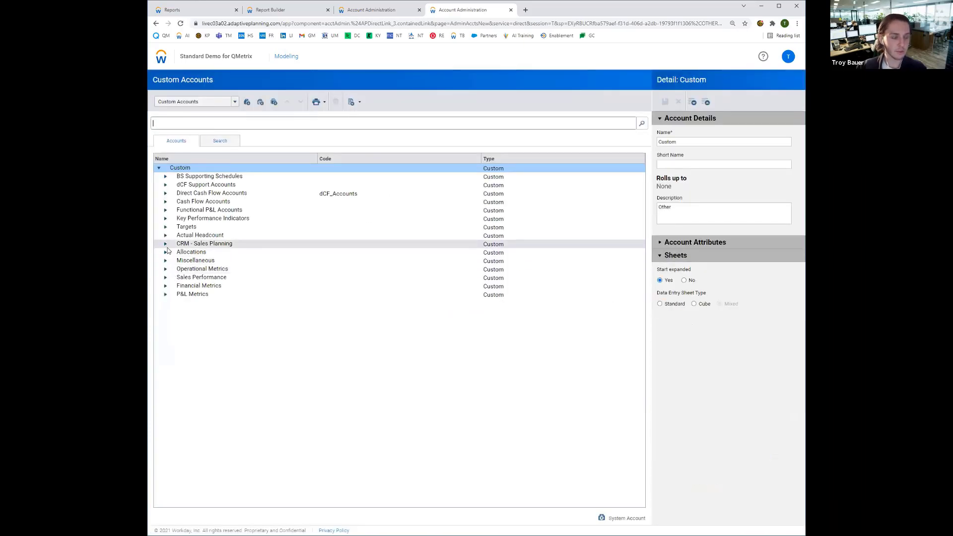
left_click(166, 243)
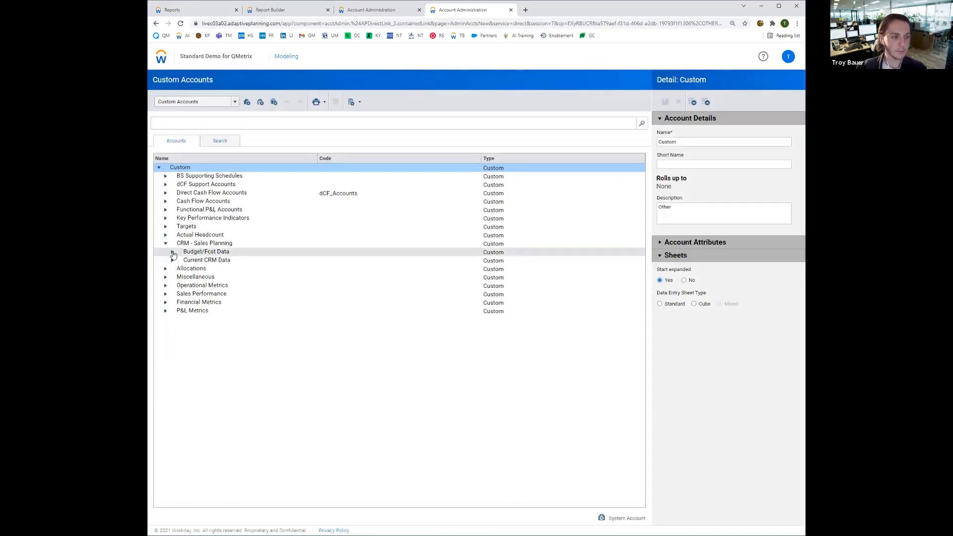
left_click(173, 253)
left_click(198, 262)
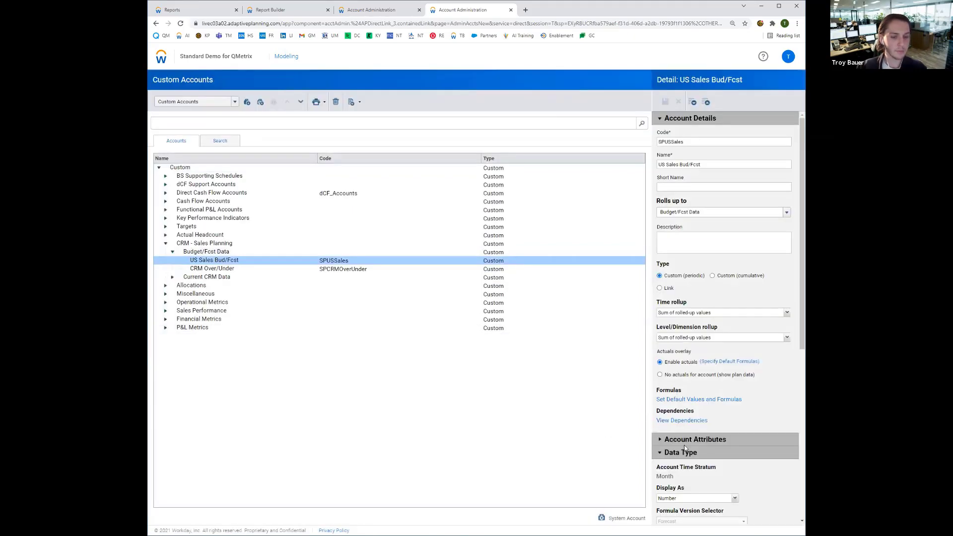
scroll(698, 377, "down", 6)
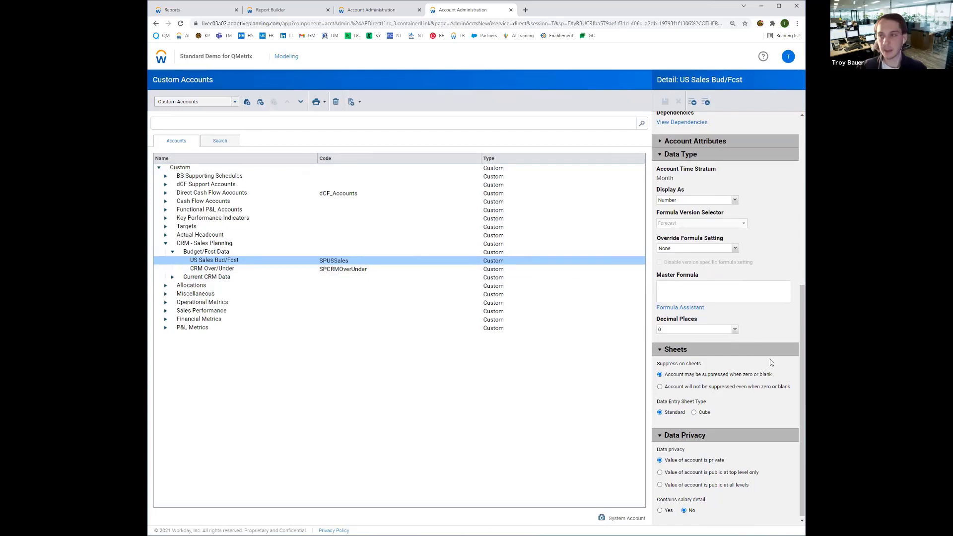
left_click_drag(650, 274, 697, 276)
left_click(697, 275)
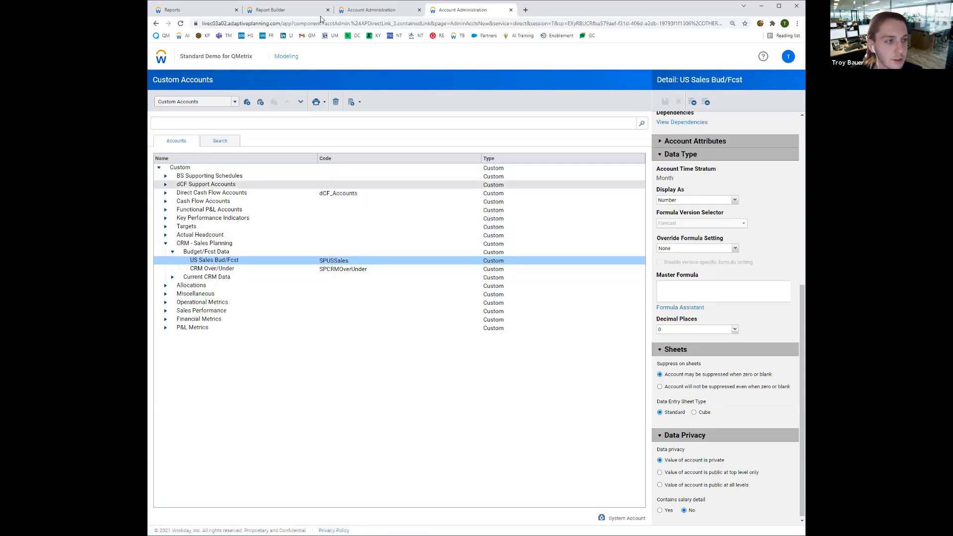
Return to the Metric Accounts, expand Per Employee Metrics, and view the details of Cost per FTE - Metric.
left_click(235, 102)
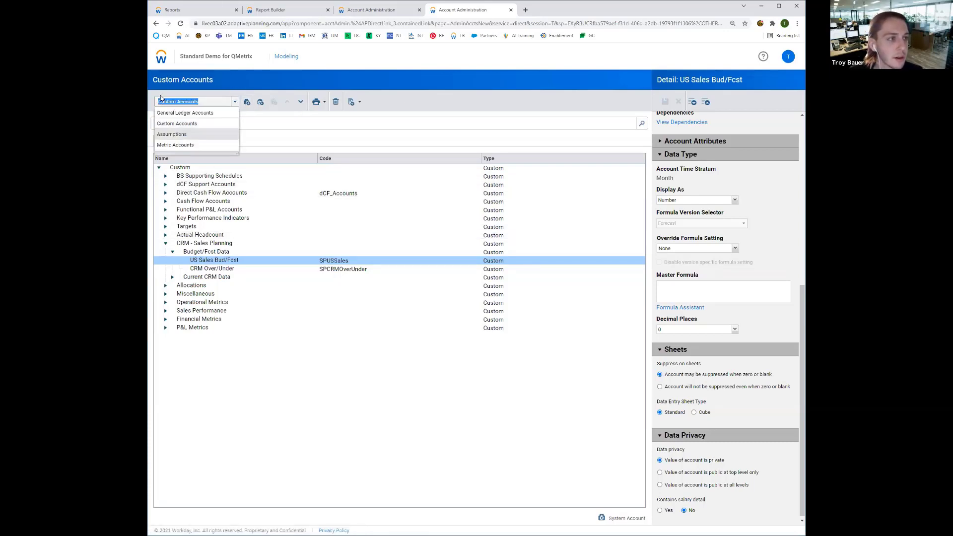
left_click(179, 147)
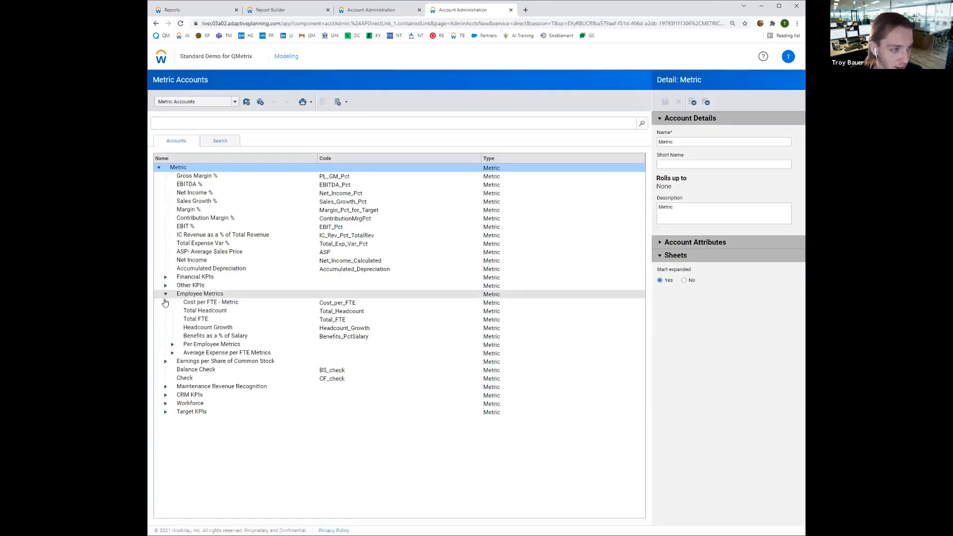
left_click(171, 345)
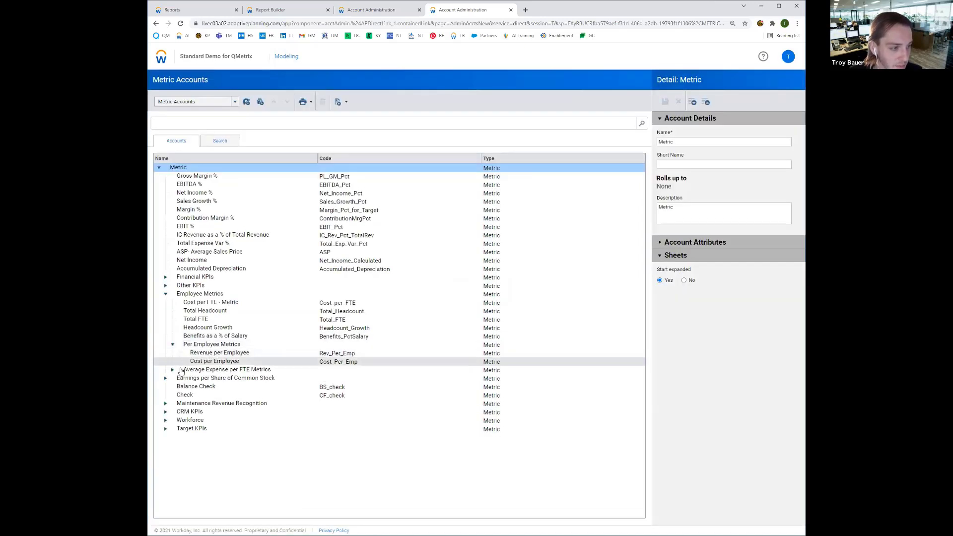
left_click(194, 303)
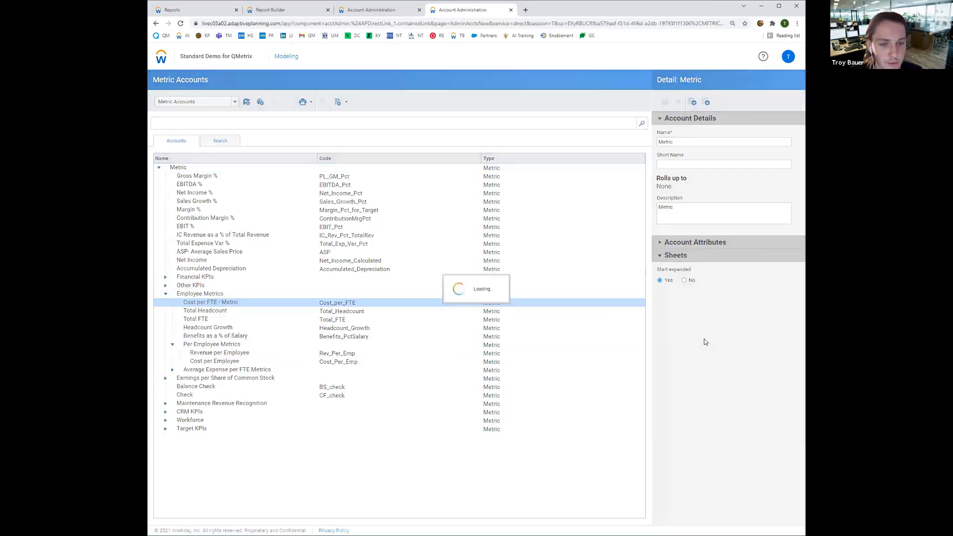
scroll(690, 437, "down", 1)
scroll(691, 438, "up", 1)
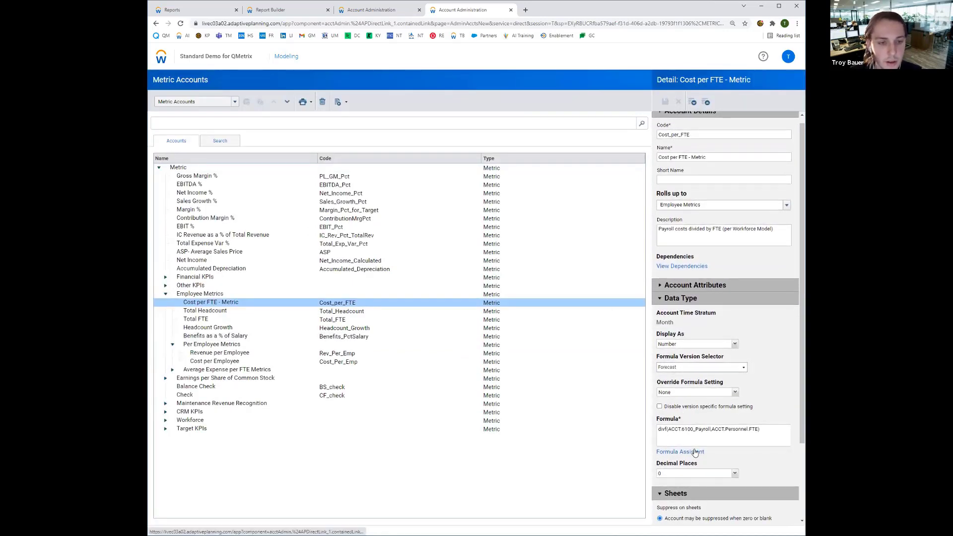
Open the Formula Assistant for Cost per FTE - Metric and examine the If function's help and the other logical functions.
left_click(694, 452)
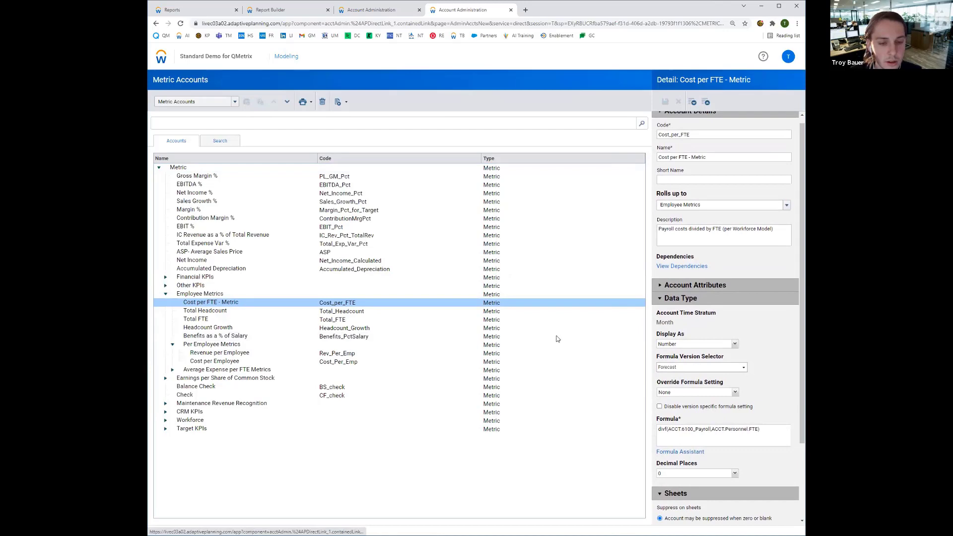
left_click(494, 196)
left_click(494, 196)
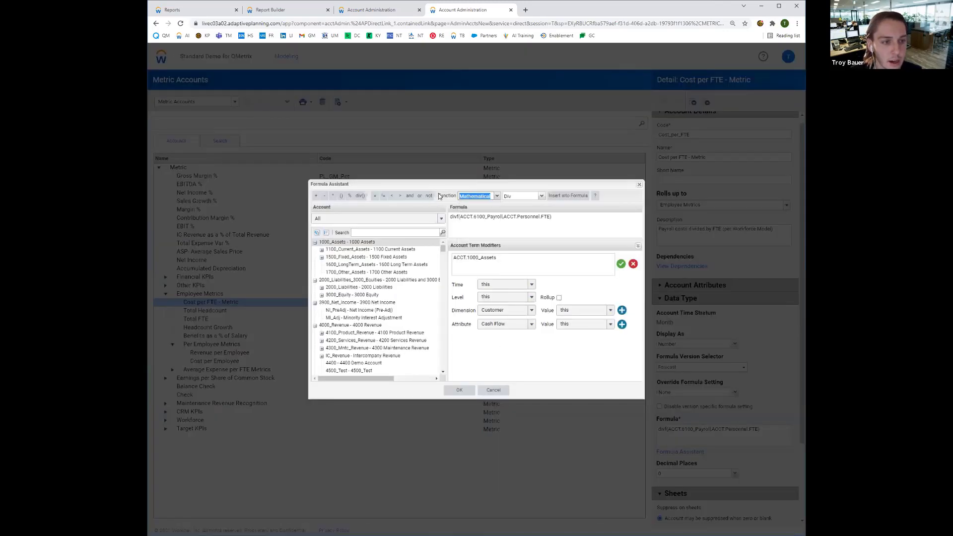
left_click(495, 197)
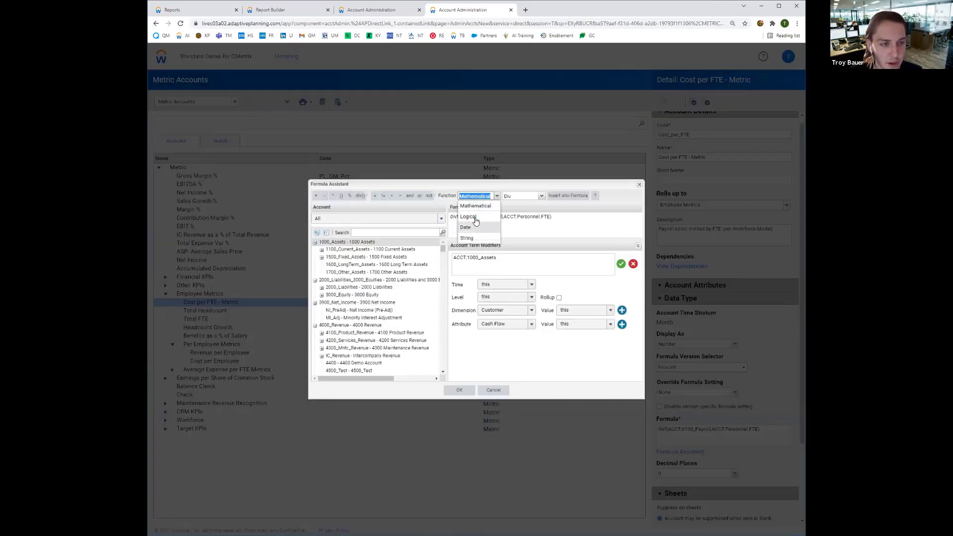
left_click(483, 211)
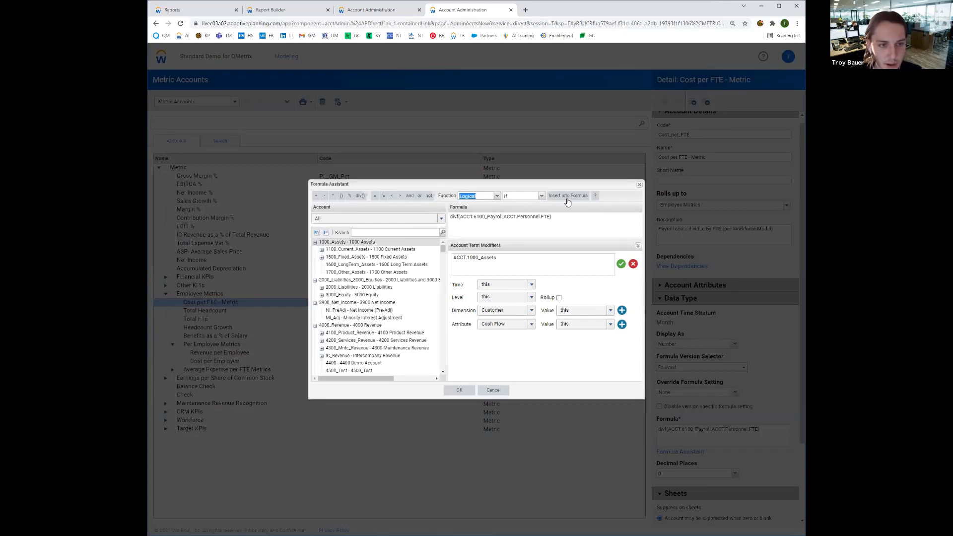
left_click(596, 196)
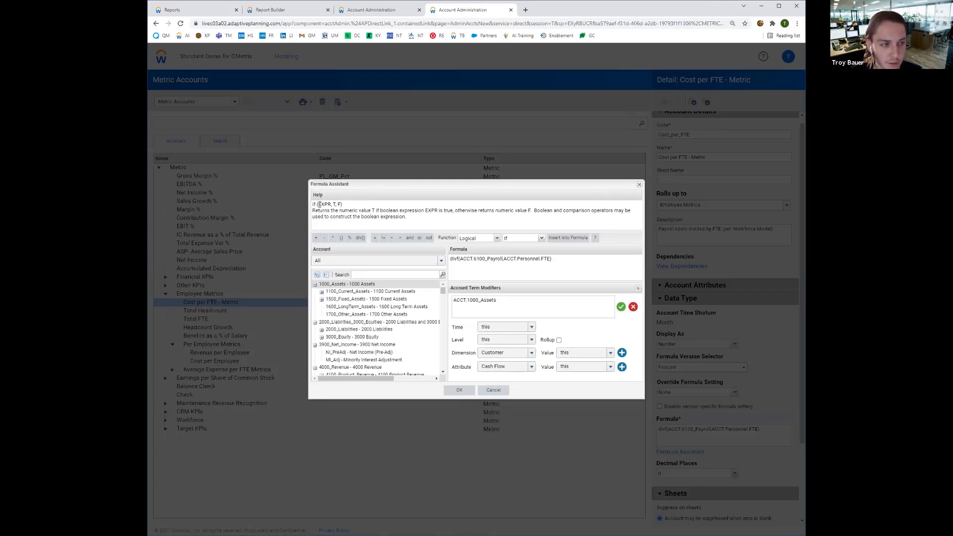
left_click_drag(318, 204, 331, 205)
left_click(353, 176)
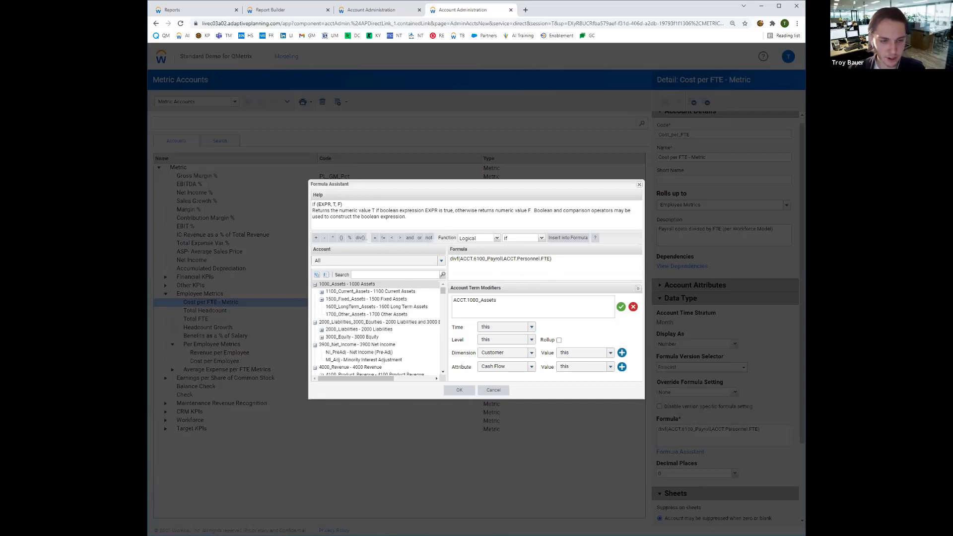
left_click_drag(595, 261, 211, 251)
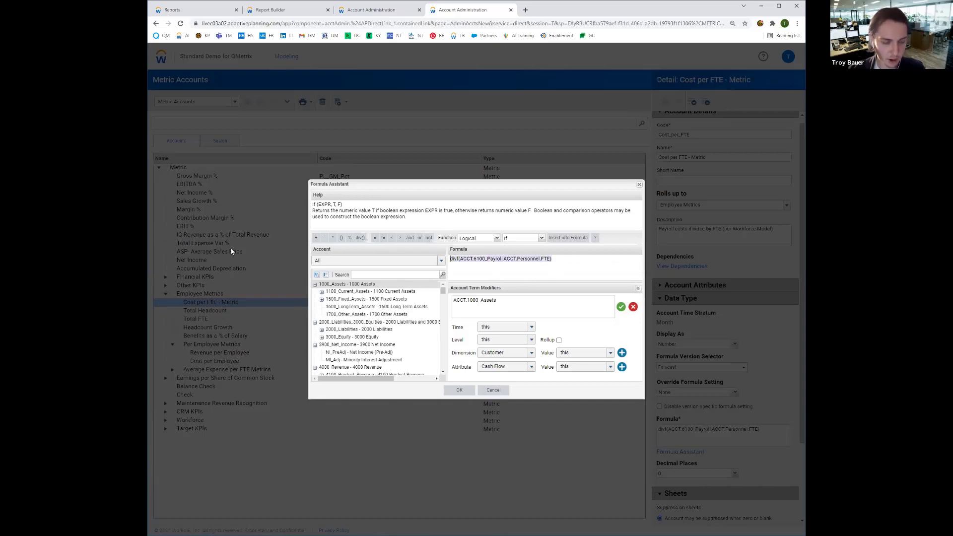
left_click(537, 238)
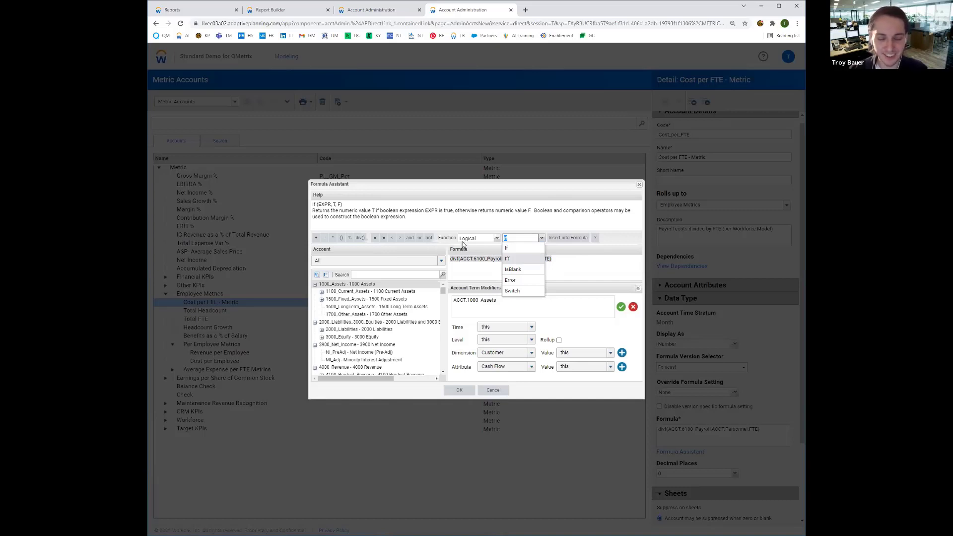
left_click(466, 261)
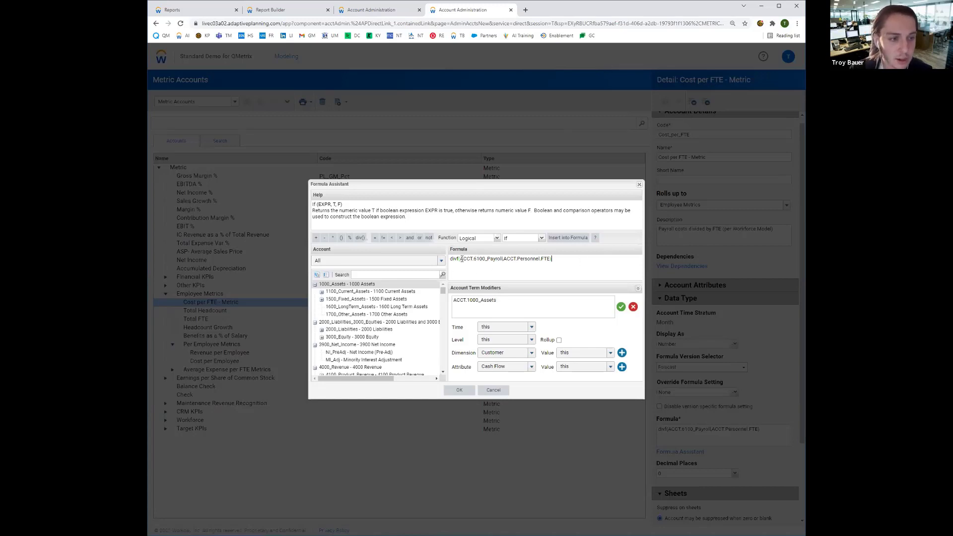
Replace divf with iff at the formula's start, add the condition <0 and result 0 after ACCT.6100_Payroll, and start a nested divf.
left_click_drag(460, 259, 373, 249)
type("if")
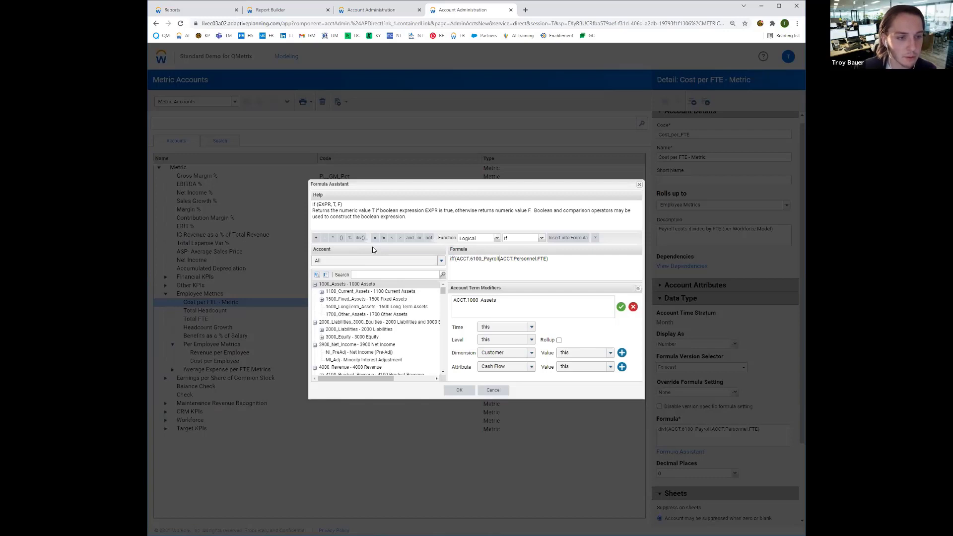
type("<0")
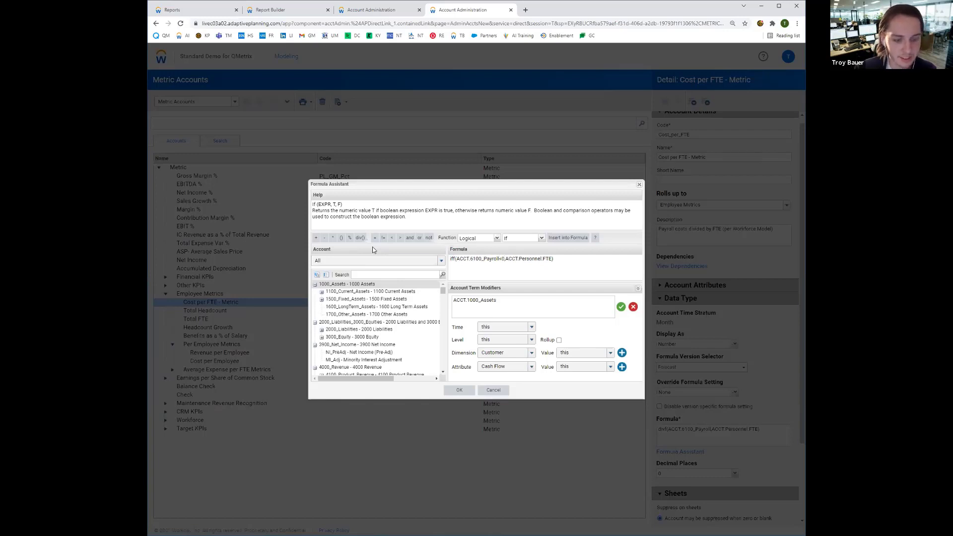
type(",0,")
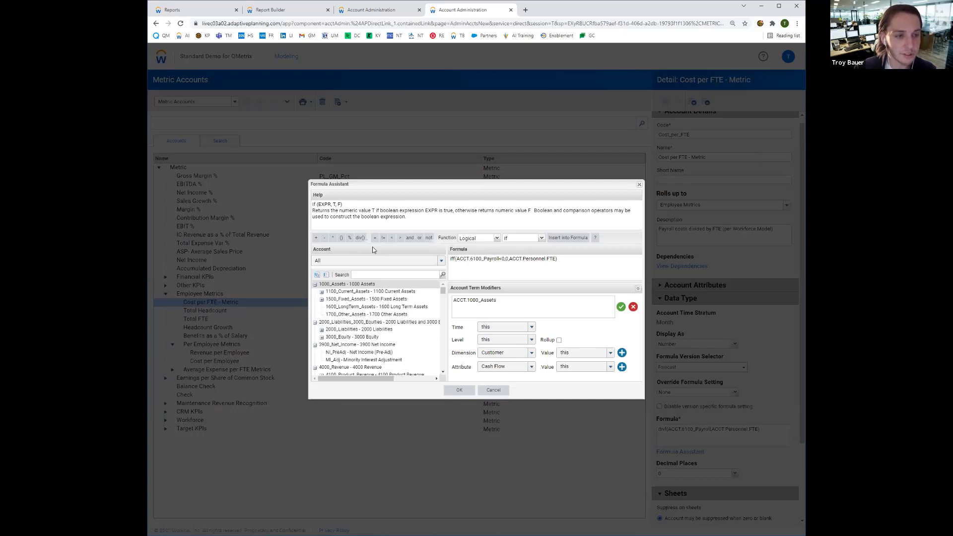
type("divf(")
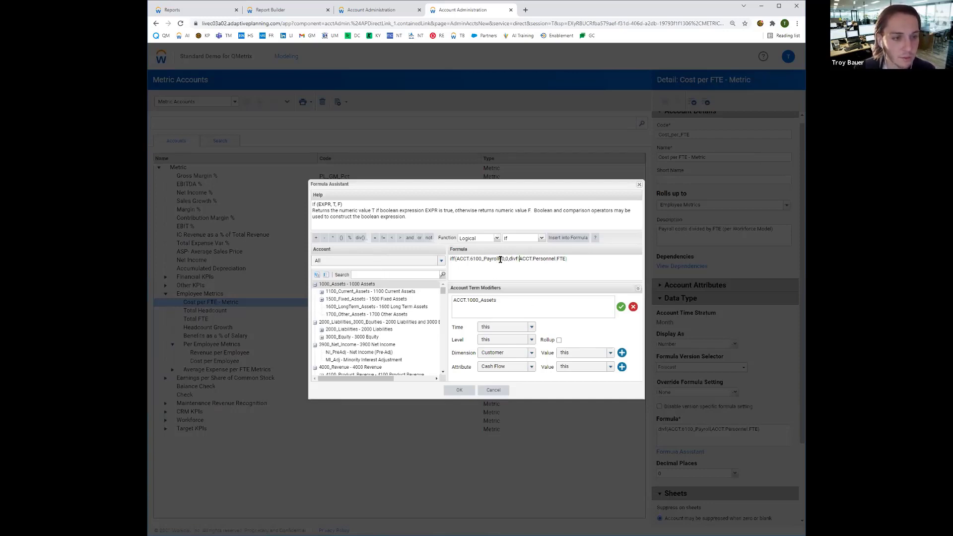
Copy ACCT.6100_Payroll into the nested divf before ACCT.Personnel.FTE, add the outer closing bracket, and try to apply the formula.
left_click_drag(500, 259, 460, 259)
key("ctrl+c")
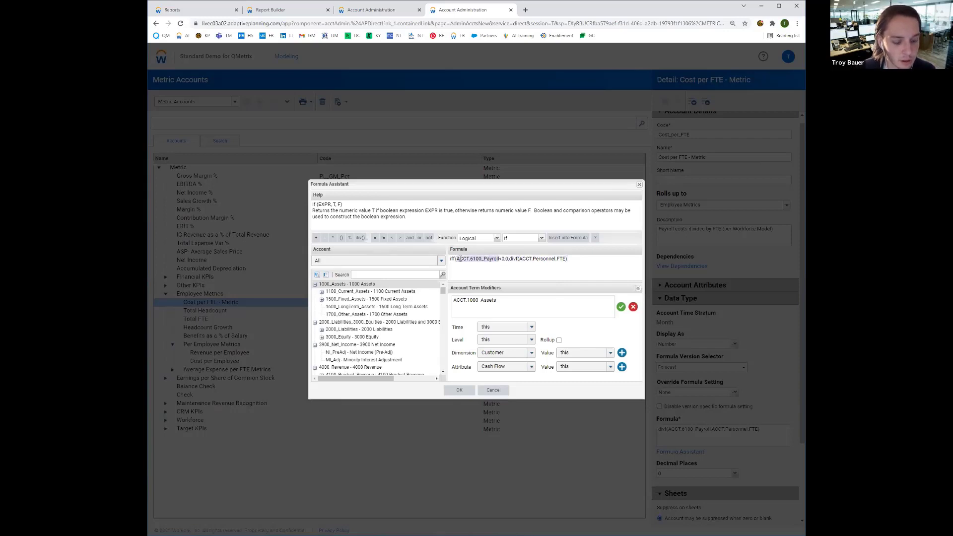
left_click(519, 258)
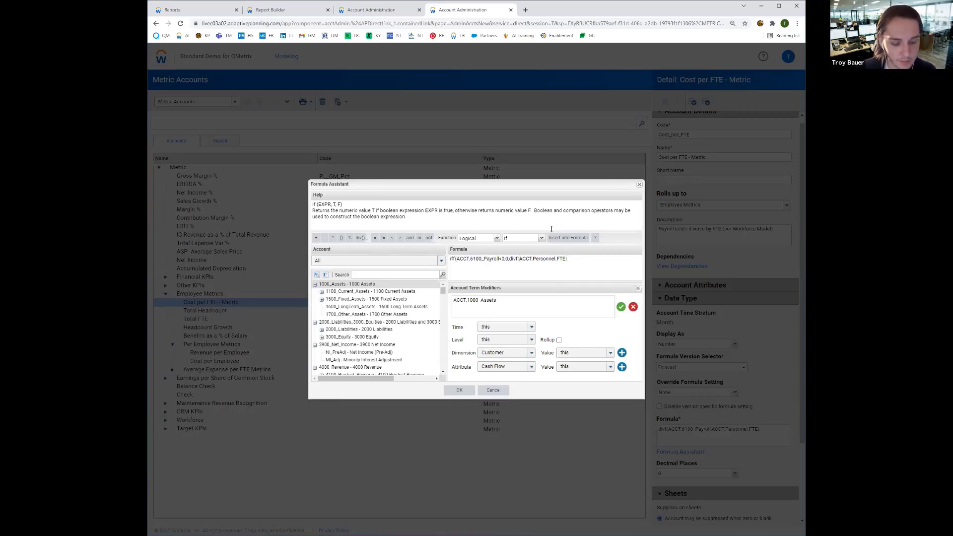
key("ctrl+v")
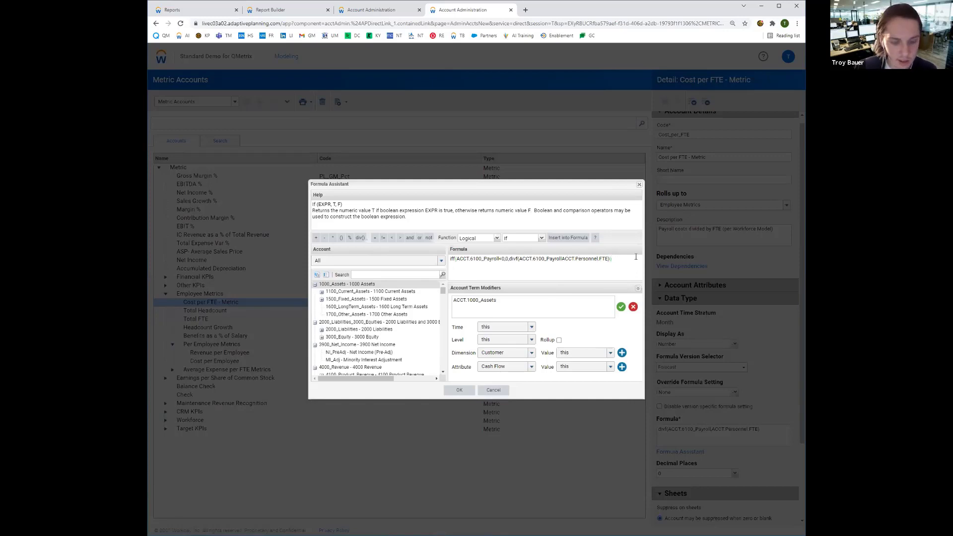
type(")")
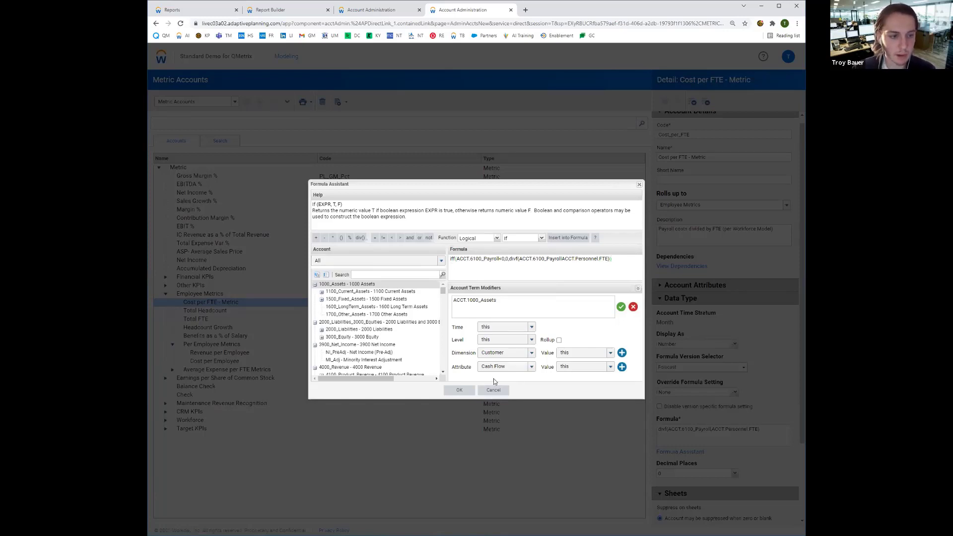
left_click(469, 390)
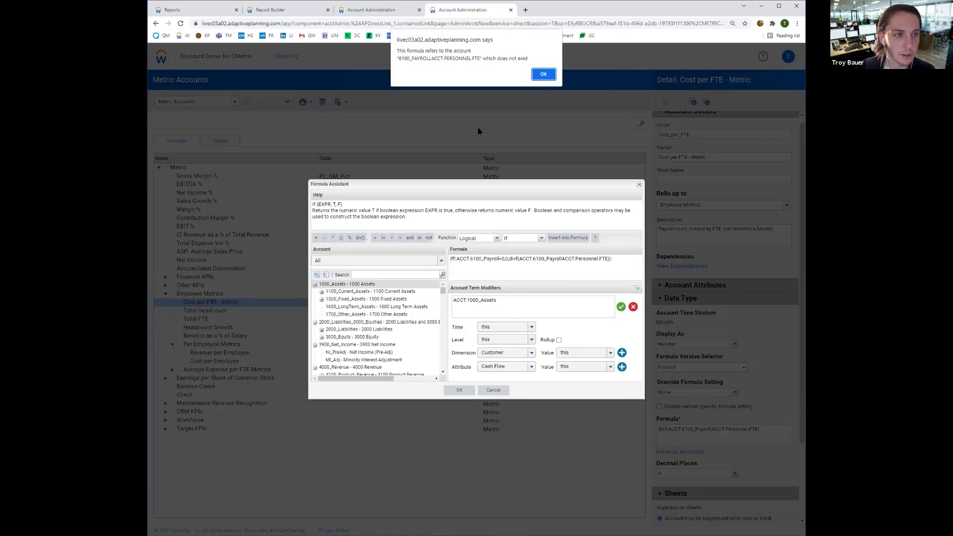
left_click(540, 76)
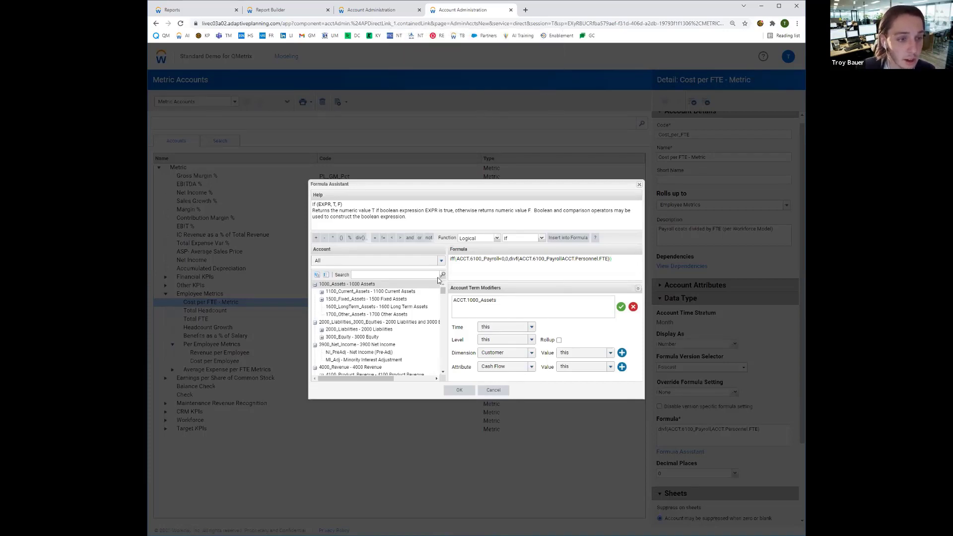
Separate ACCT.6100_Payroll and ACCT.Personnel.FTE with a comma inside the nested divf and apply the formula to Cost per FTE - Metric.
left_click(560, 259)
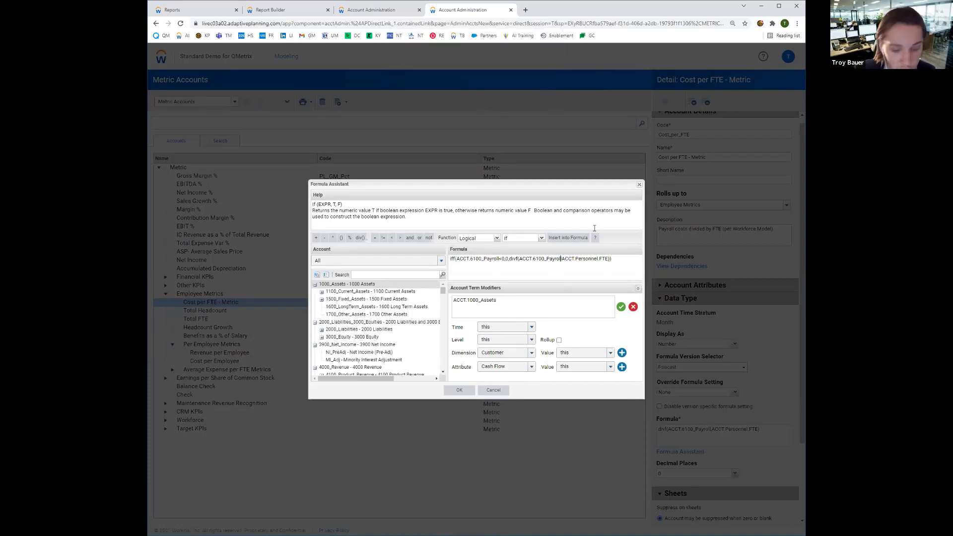
type(",")
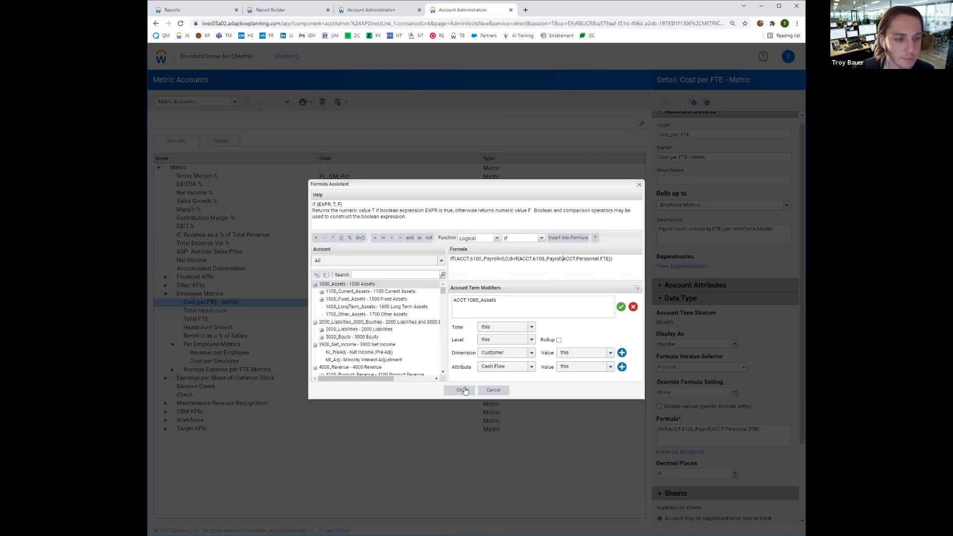
left_click(466, 390)
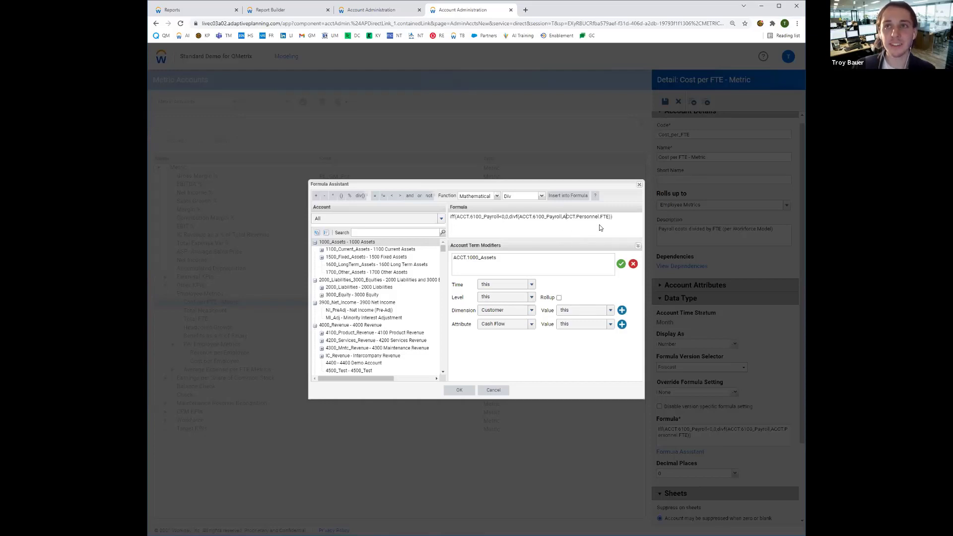
left_click(624, 215)
type("and(")
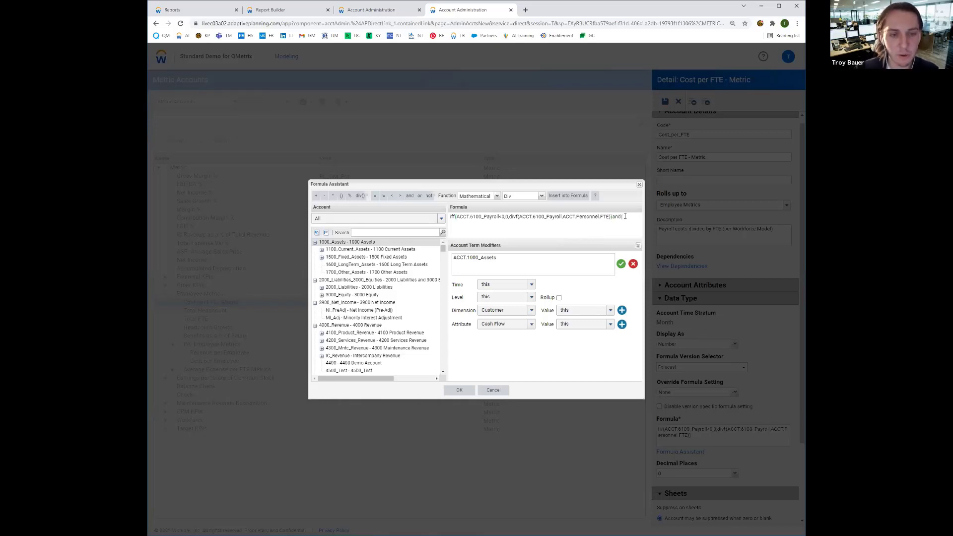
key("ctrl+shift+Left")
key("ctrl+shift+Left")
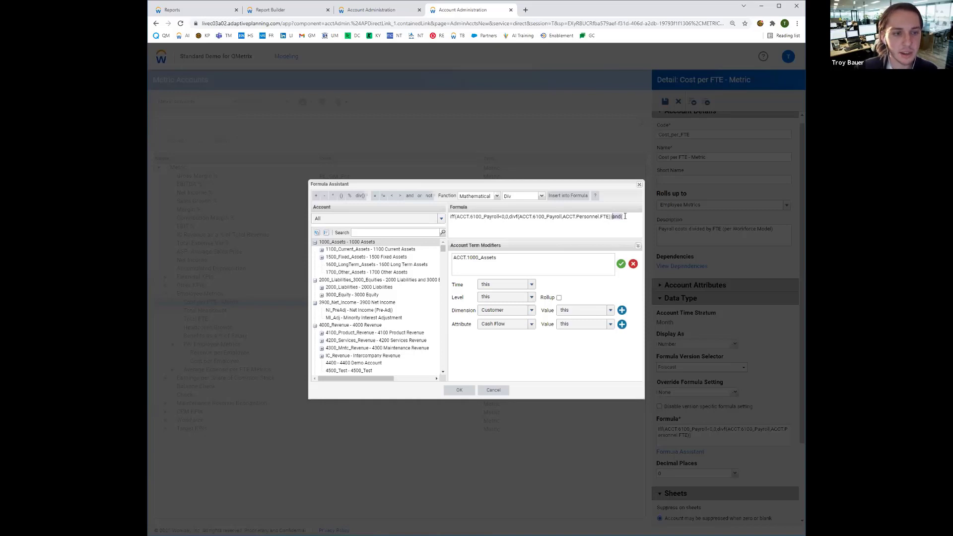
key("BackSpace")
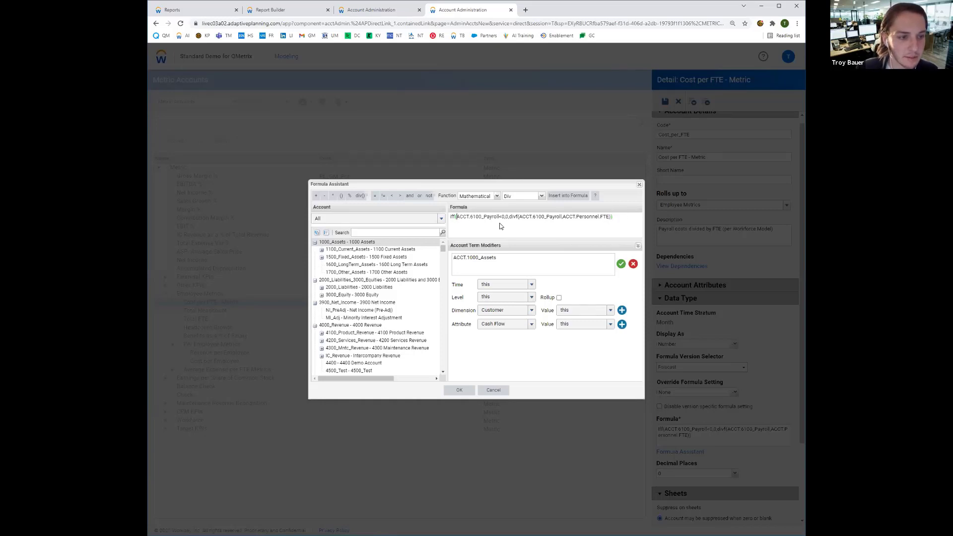
Add a second condition to the iff test after ACCT.6100_Payroll<0, joined by and: ACCT.3900_Net_Income>0.
left_click_drag(456, 217, 482, 217)
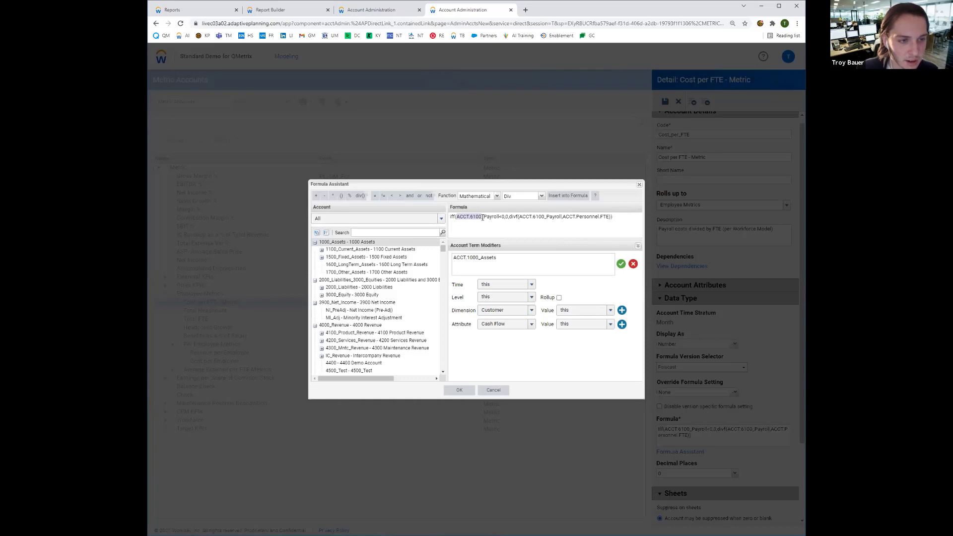
left_click(506, 216)
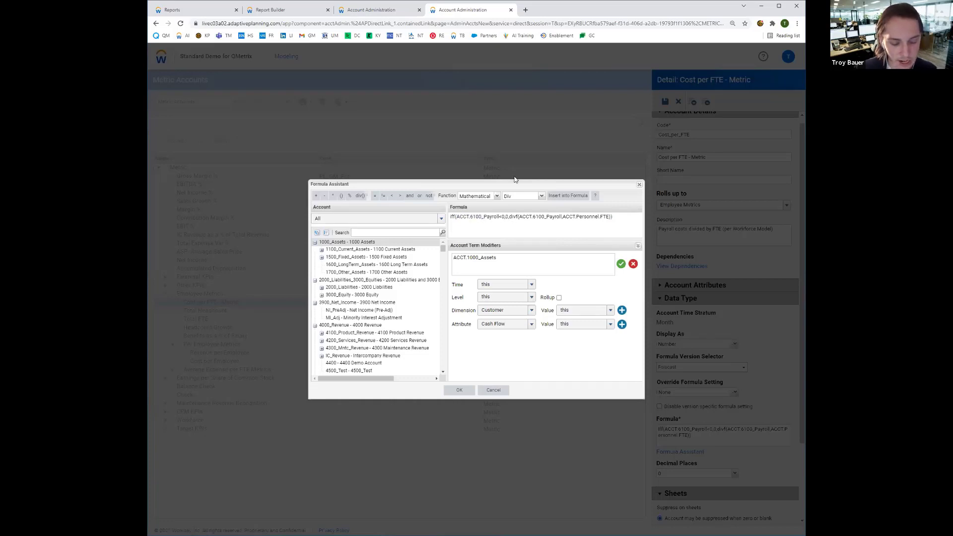
key("BackSpace")
type("and")
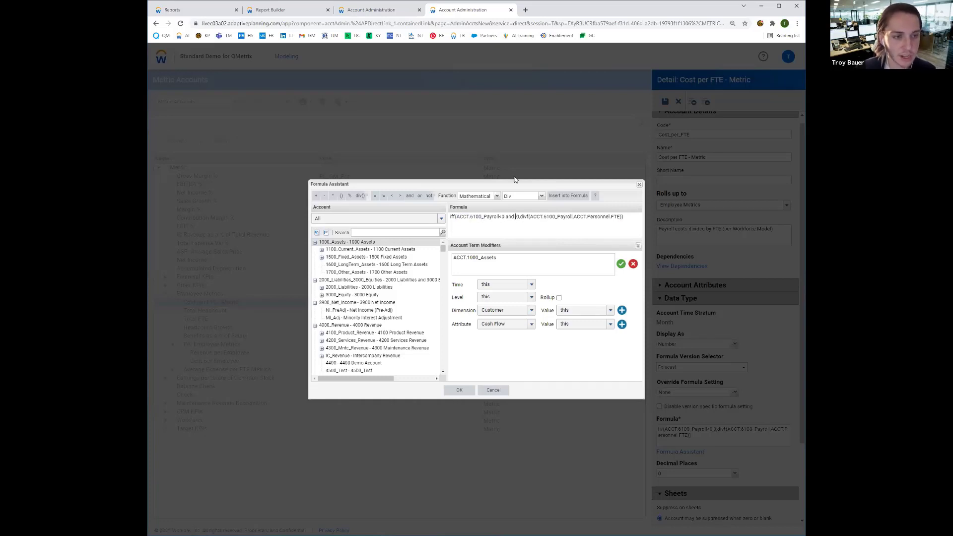
double_click(385, 303)
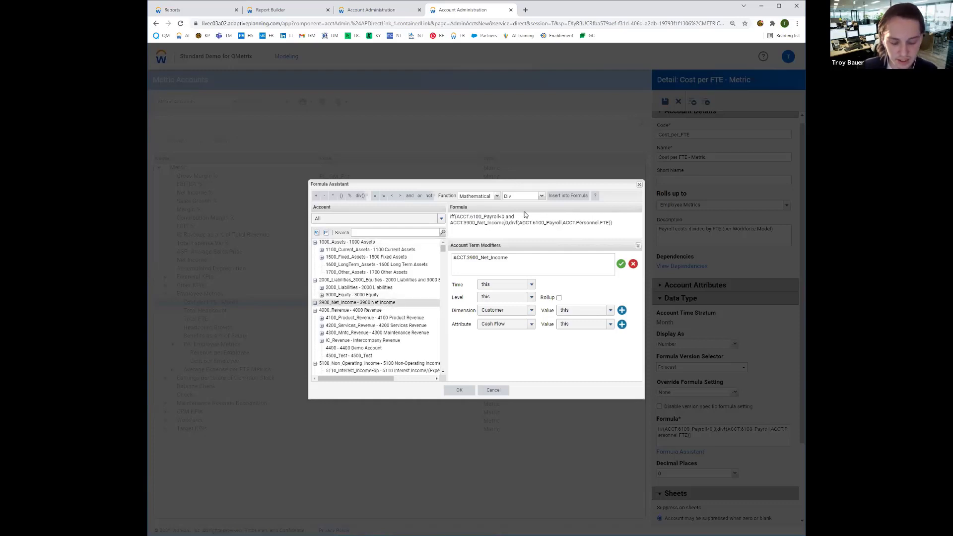
type(">0")
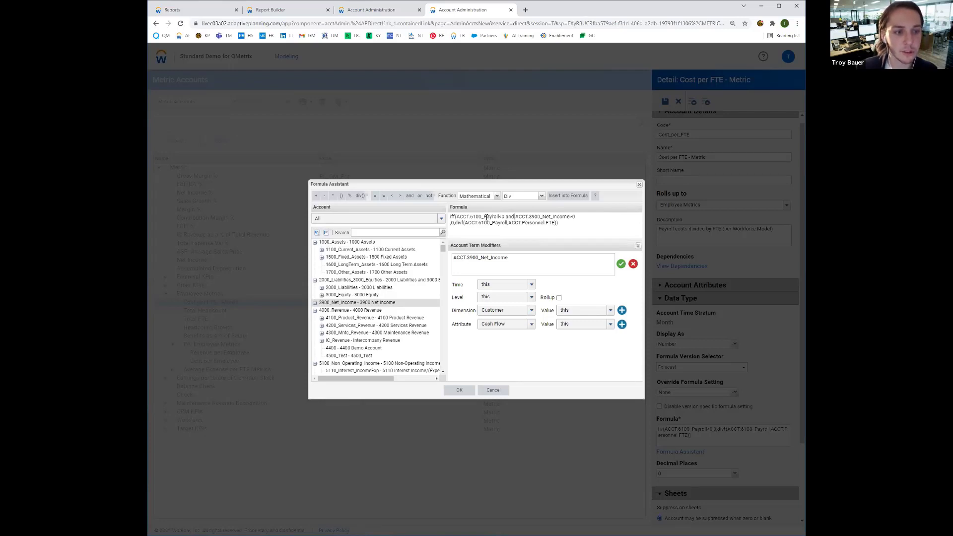
Replace the and operator between the Payroll and Net Income conditions with or.
left_click_drag(484, 217, 523, 217)
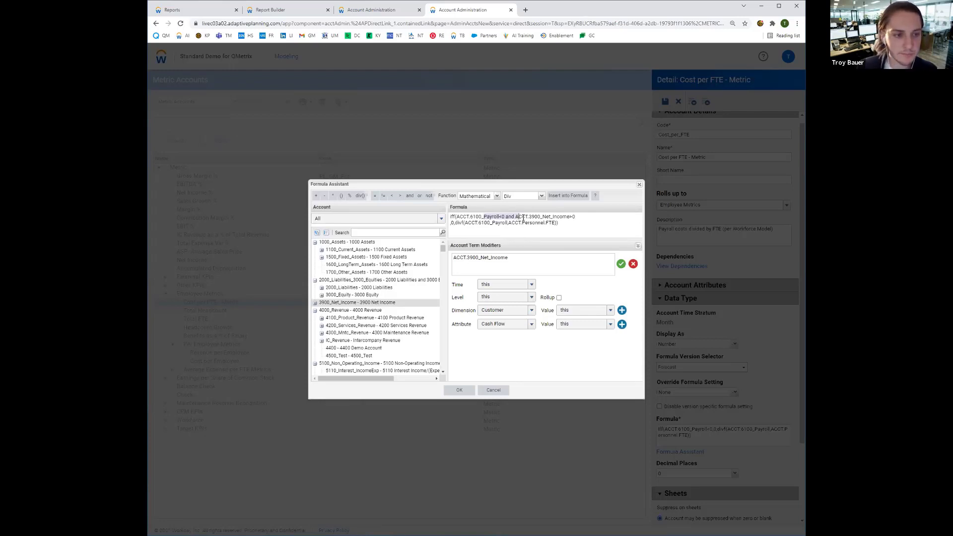
left_click(515, 216)
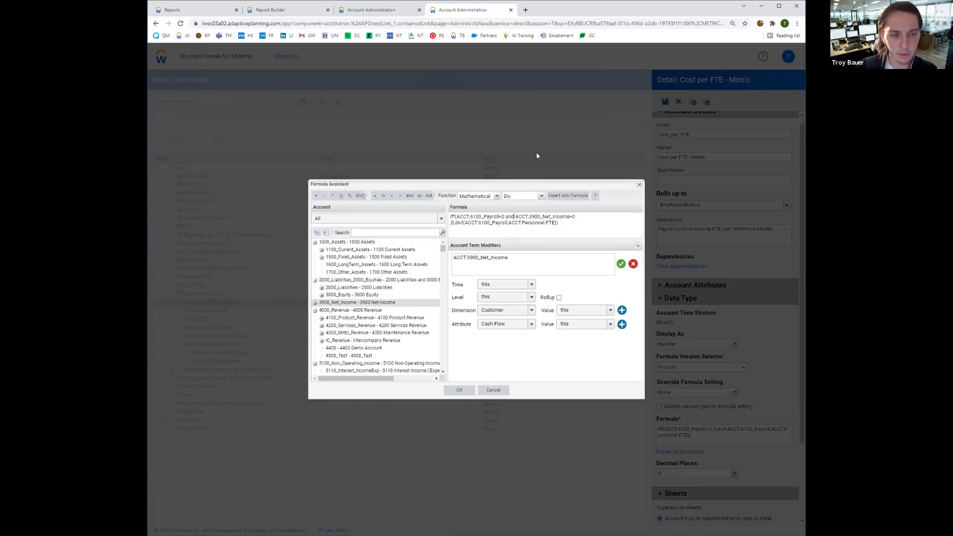
key("ctrl+shift+Left")
type("or")
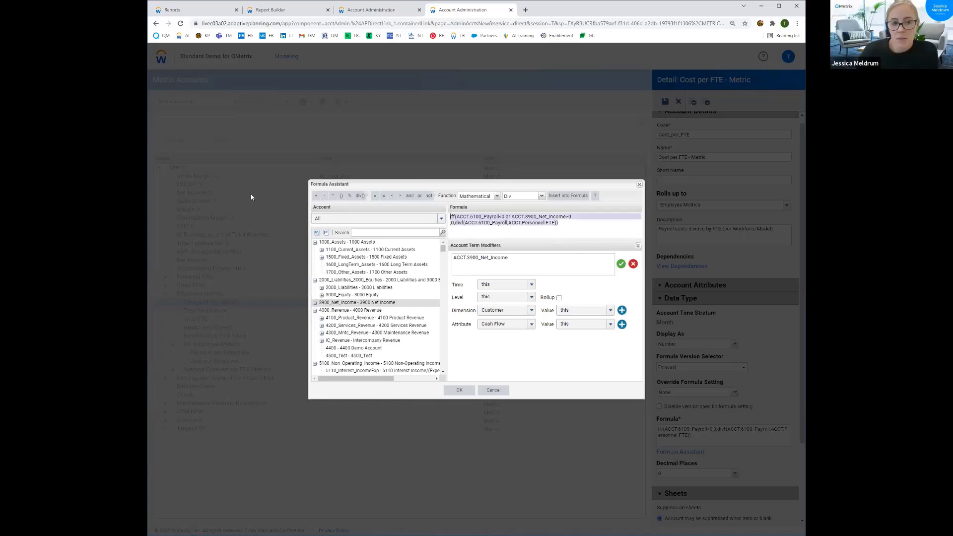
Clear the formula, cancel the Formula Assistant, and discard the unsaved changes to Cost per FTE - Metric.
key("BackSpace")
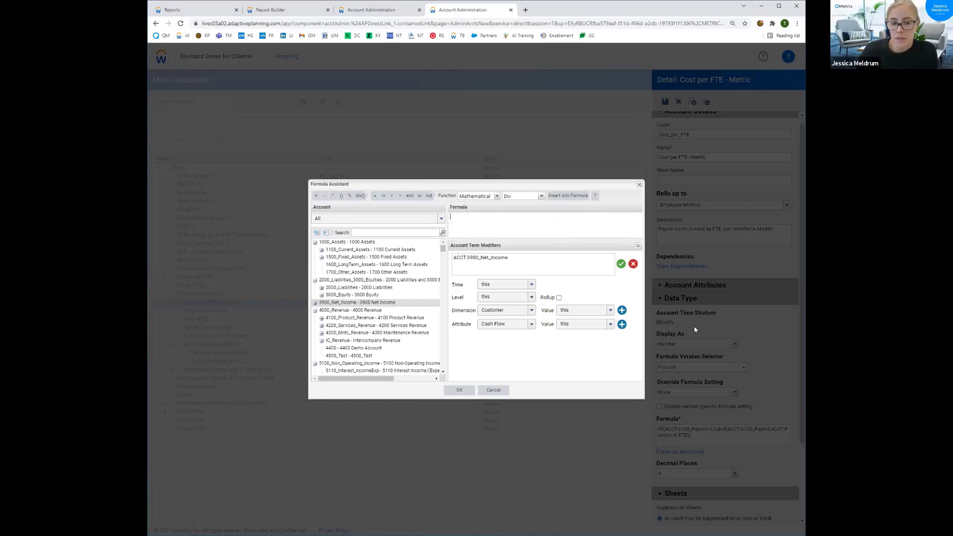
left_click(498, 390)
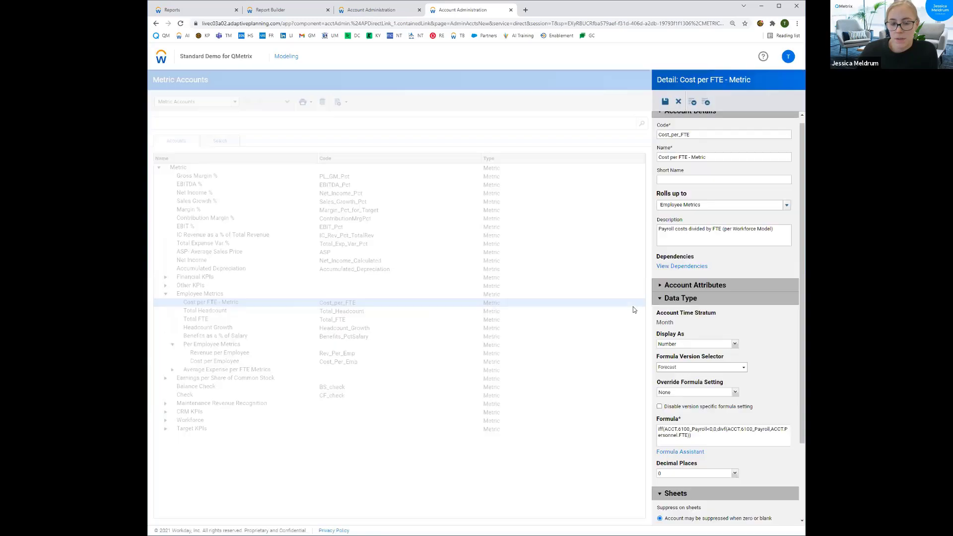
left_click(676, 102)
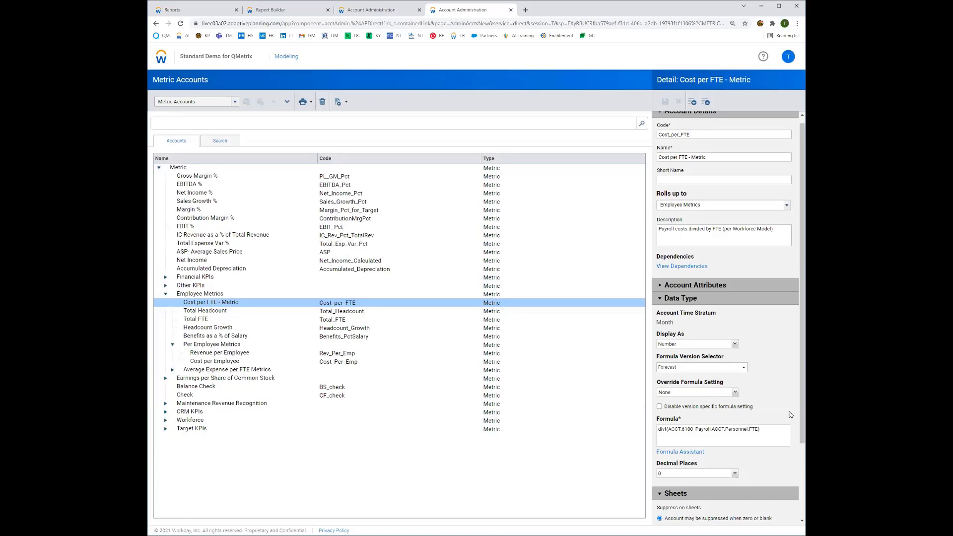
scroll(788, 413, "down", 1)
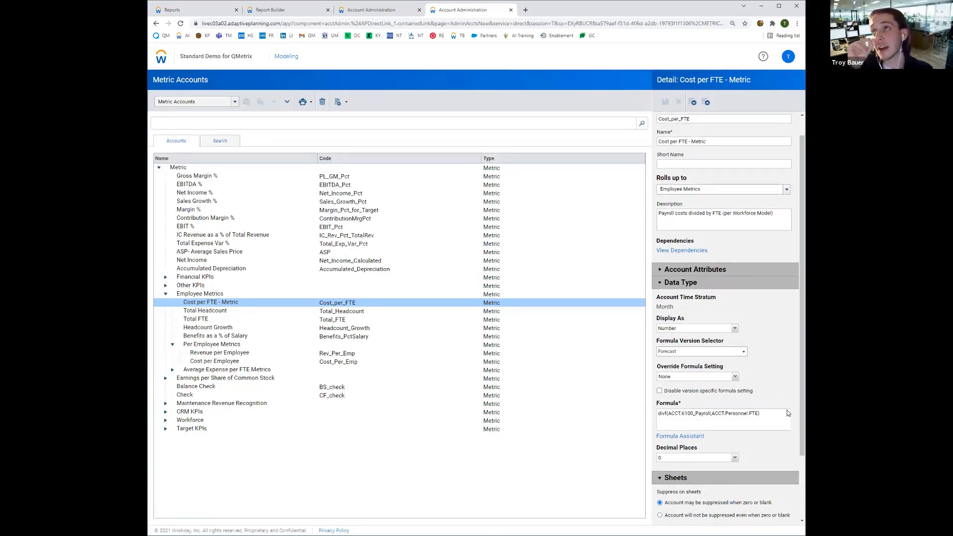